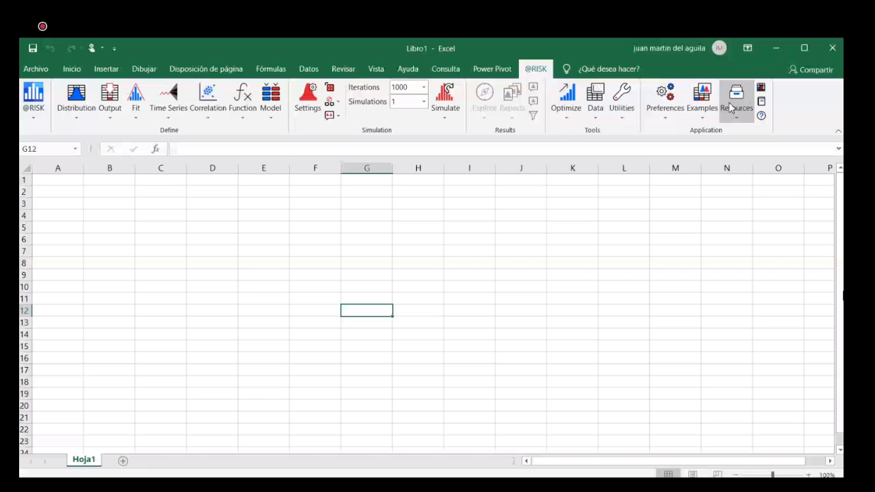
{"action": "key", "text": "Left"}
{"action": "key", "text": "Left"}
{"action": "key", "text": "Up"}
{"action": "key", "text": "Up"}
{"action": "key", "text": "Up"}
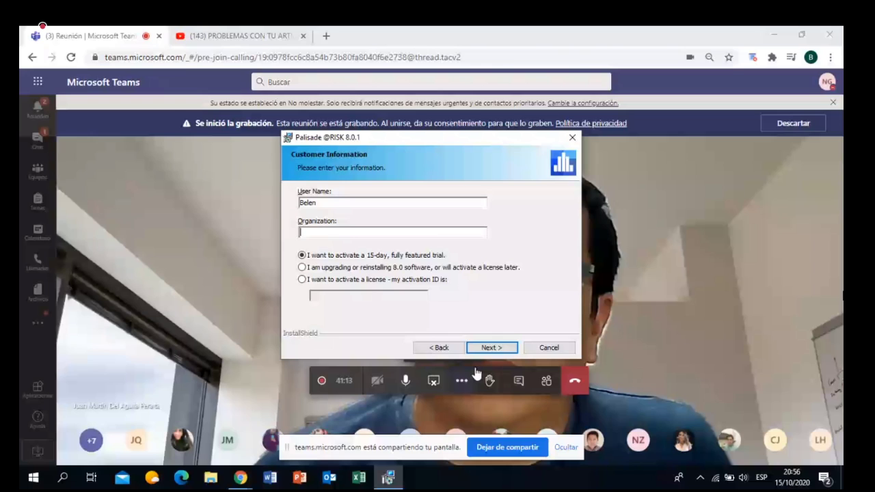
{"action": "left_click", "coordinate": [302, 36]}
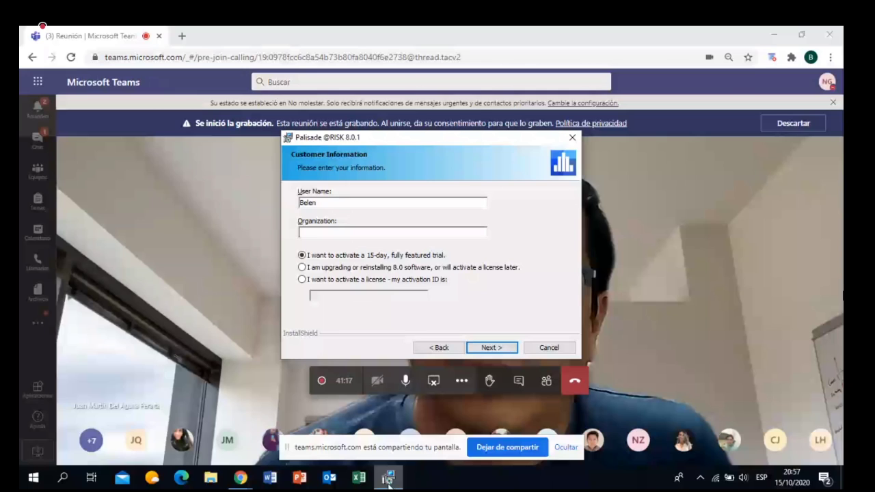
{"action": "left_click", "coordinate": [389, 483]}
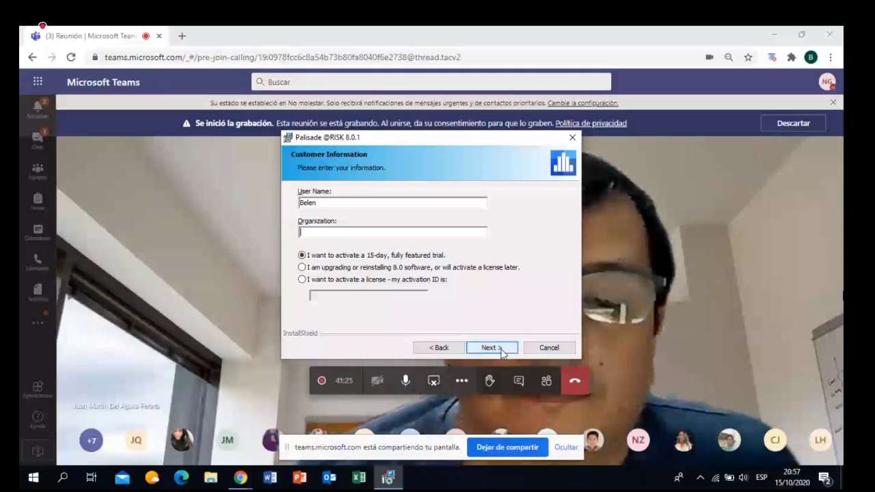
{"action": "left_click", "coordinate": [503, 350]}
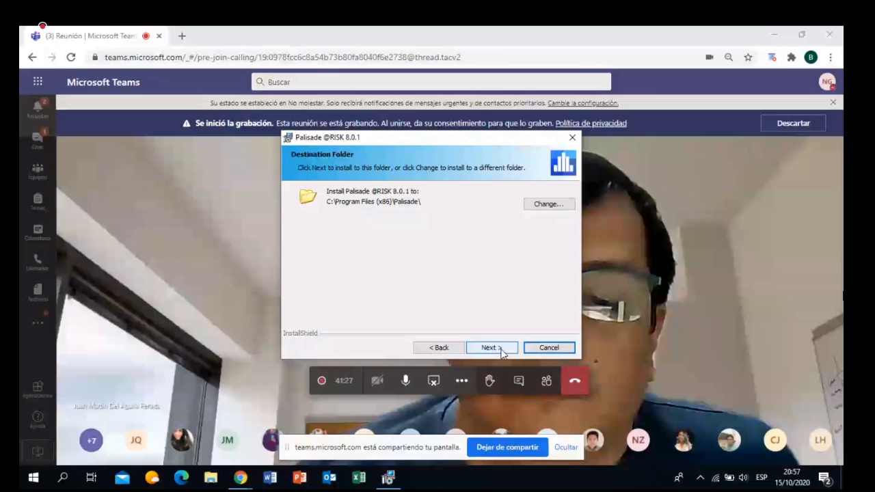
{"action": "left_click", "coordinate": [502, 351]}
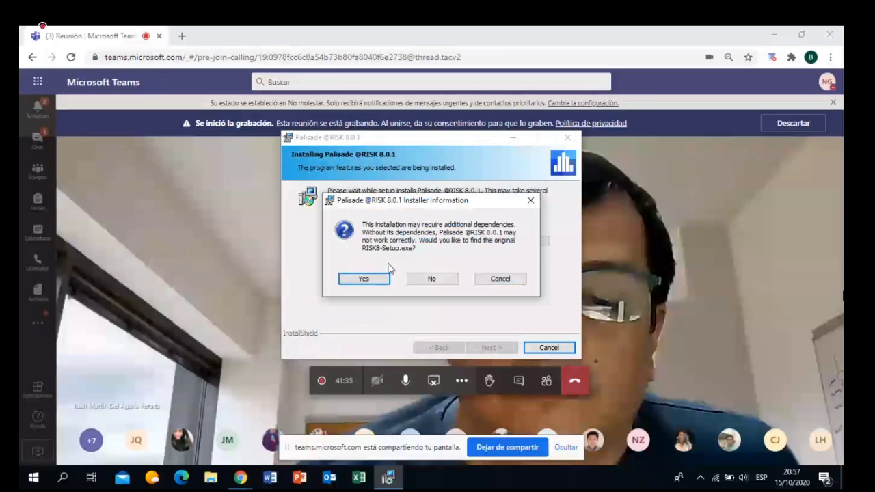
- Try to locate the original installer on the desktop under the names RISK8-Setup and "RISK8-Setup 1"
{"action": "left_click", "coordinate": [361, 278]}
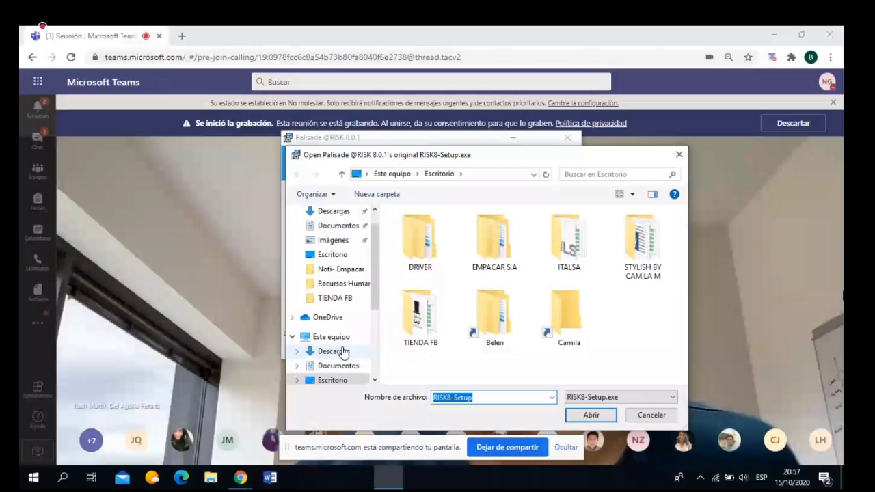
{"action": "key", "text": "Return"}
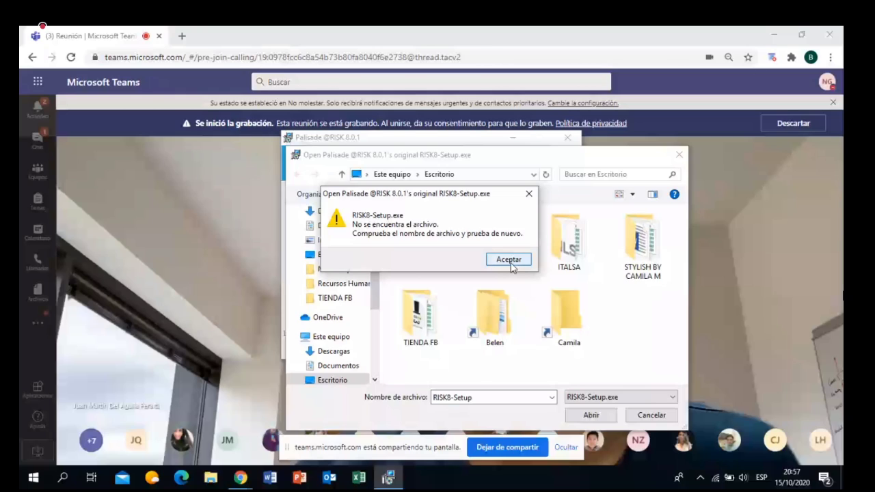
{"action": "left_click", "coordinate": [511, 266]}
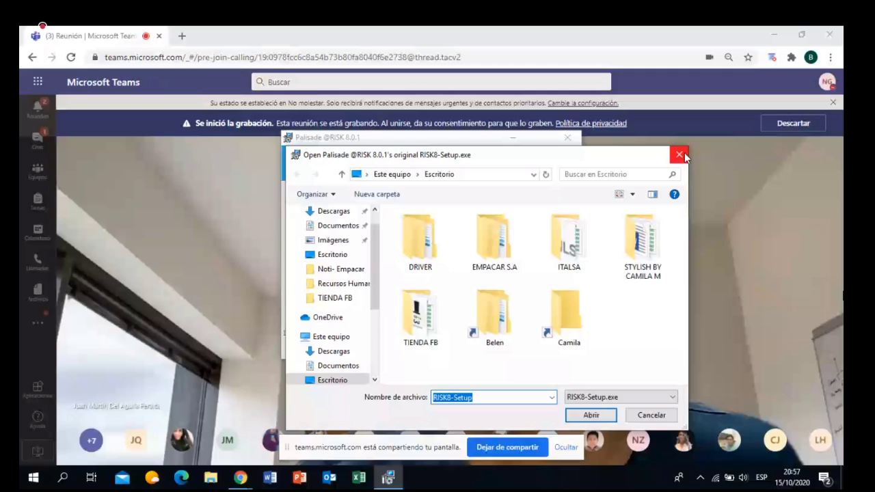
{"action": "key", "text": "End"}
{"action": "type", "text": "1"}
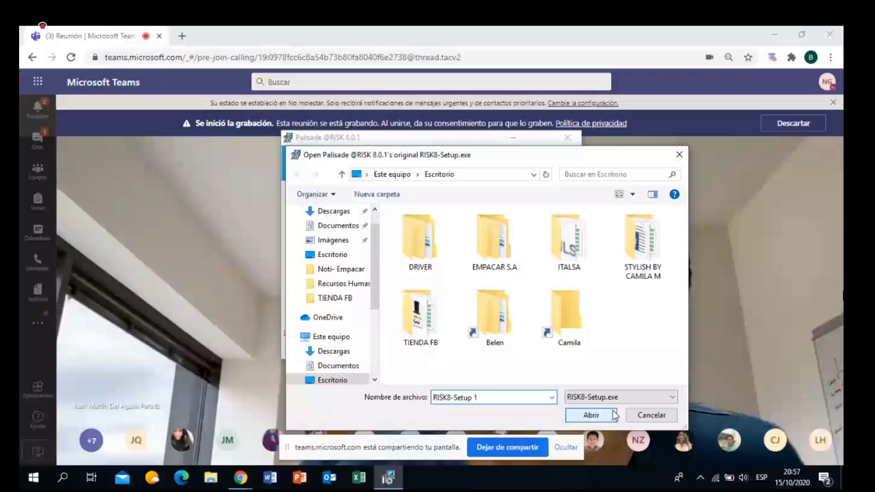
{"action": "left_click", "coordinate": [614, 415]}
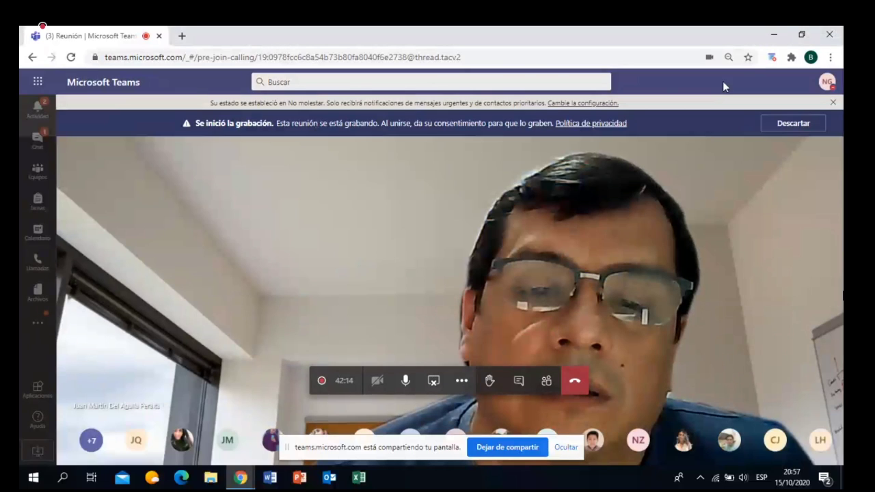
{"action": "left_click", "coordinate": [778, 32]}
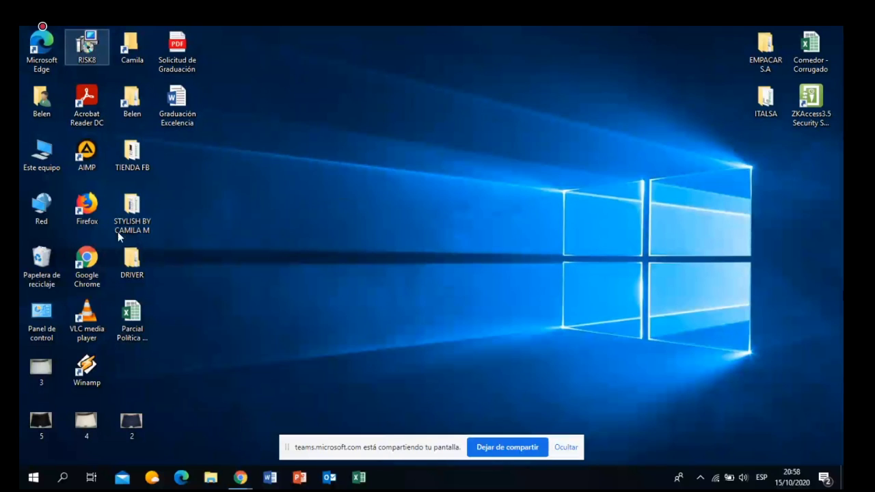
{"action": "left_click", "coordinate": [246, 485]}
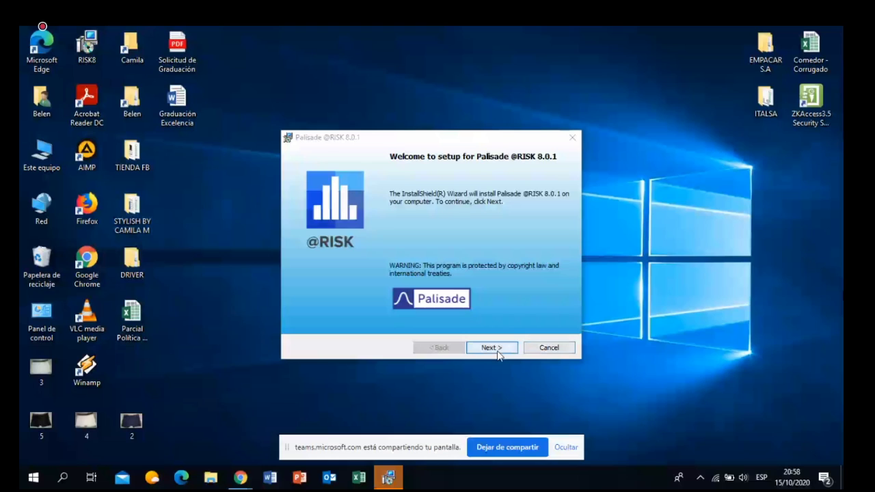
{"action": "left_click", "coordinate": [491, 348]}
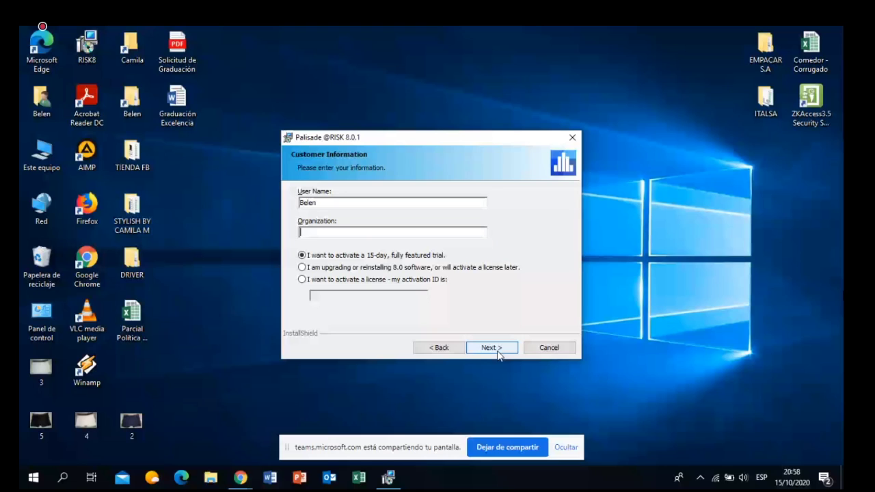
{"action": "type", "text": "Universidad NUR"}
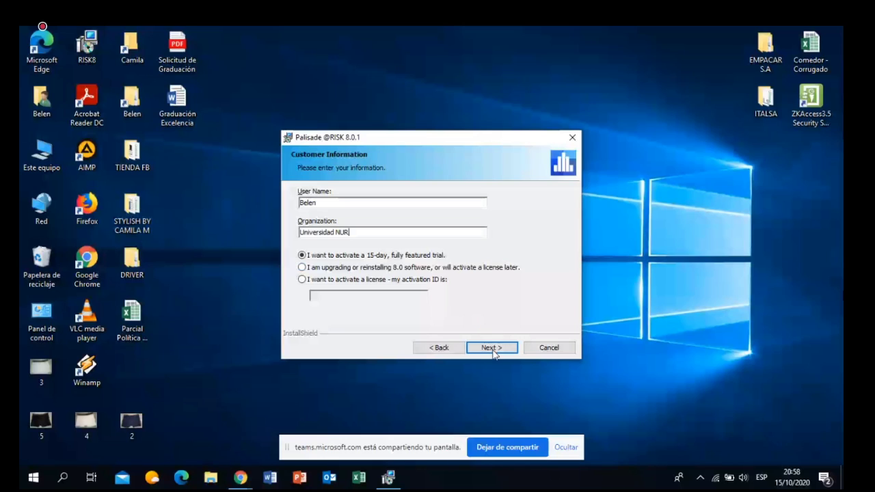
{"action": "left_click", "coordinate": [491, 348]}
{"action": "left_click", "coordinate": [492, 347]}
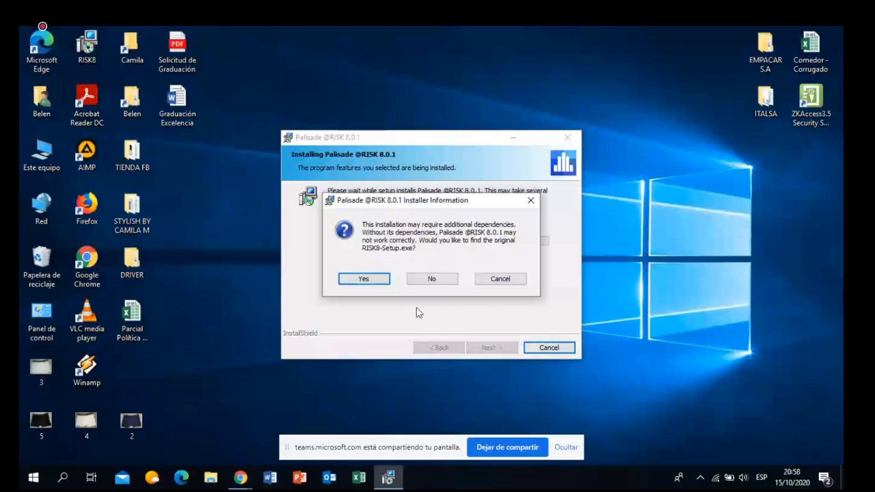
- Try to open the original RISK8-Setup.exe from the desktop, then cancel the file search
{"action": "left_click", "coordinate": [369, 281]}
{"action": "left_click", "coordinate": [585, 418]}
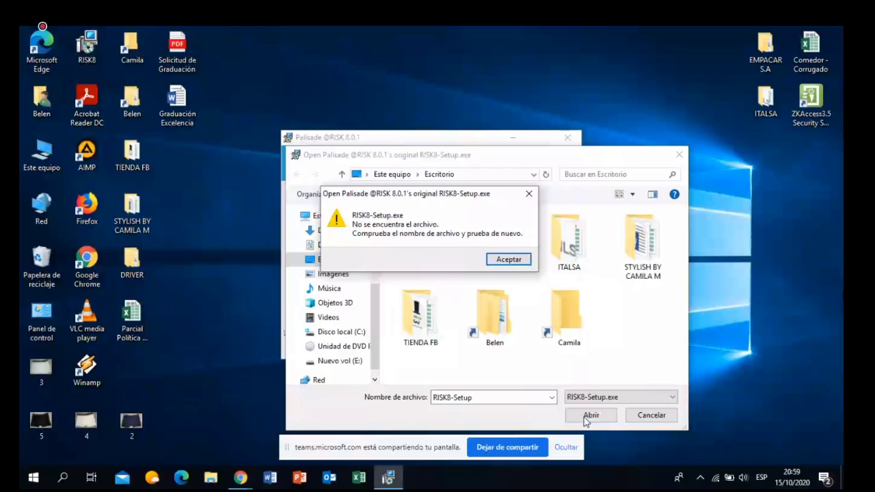
{"action": "key", "text": "Return"}
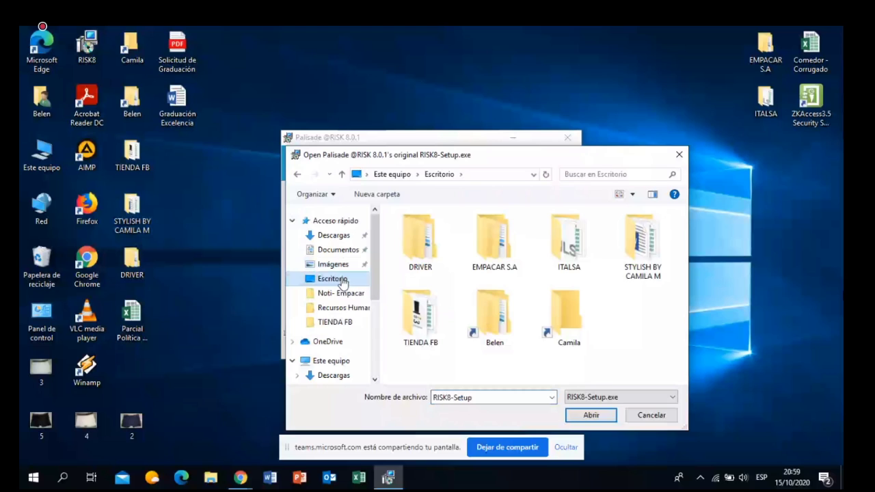
{"action": "scroll", "coordinate": [342, 282], "scroll_direction": "down", "scroll_amount": 4}
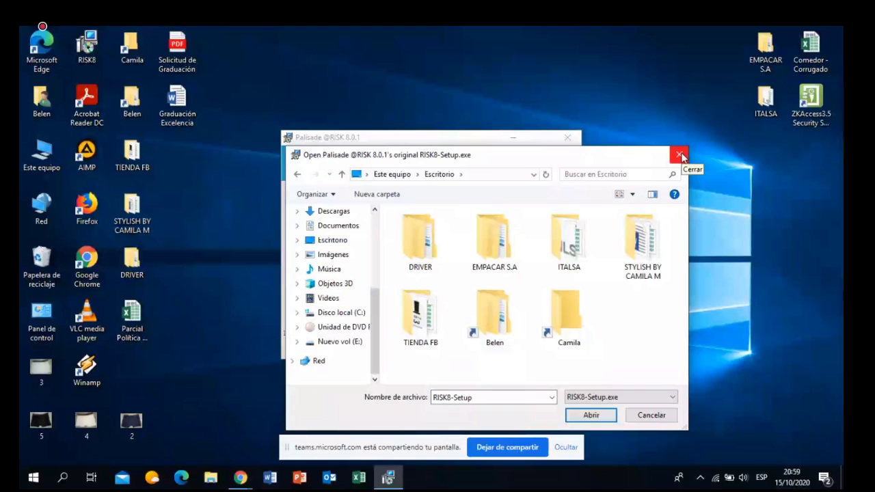
{"action": "left_click", "coordinate": [681, 155]}
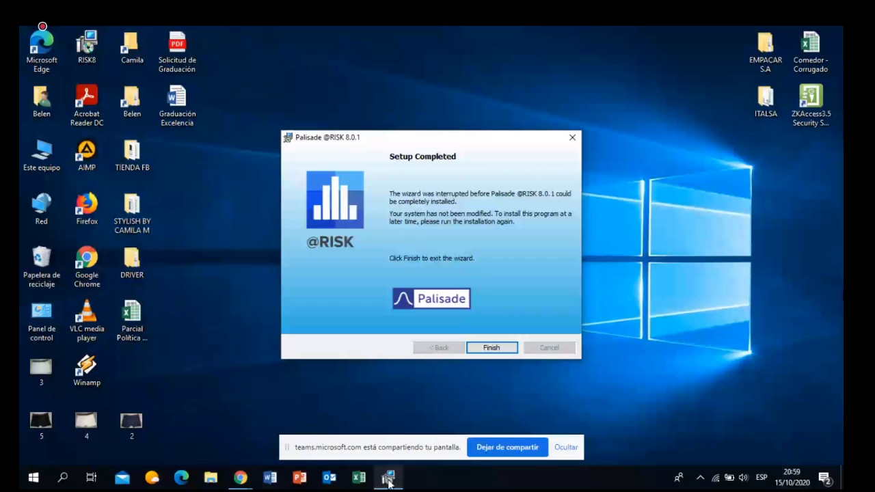
- Switch to the Microsoft Teams meeting and stop sharing the screen
{"action": "key", "text": "alt+Tab"}
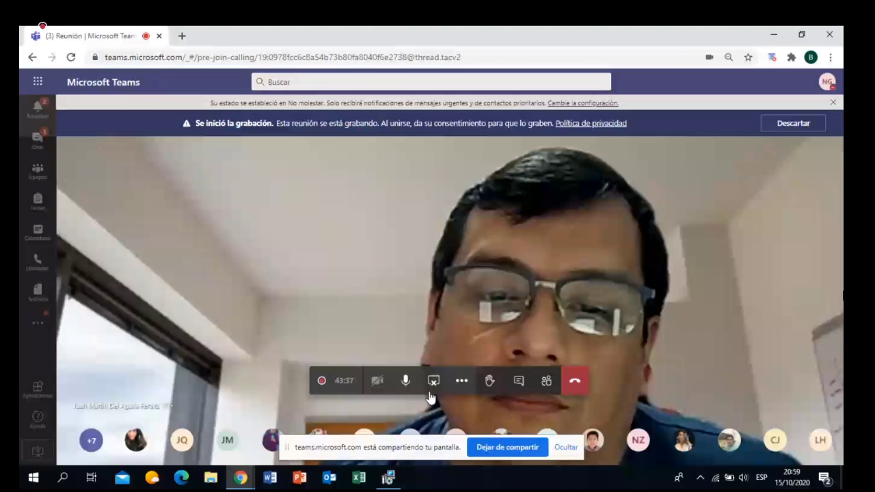
{"action": "left_click", "coordinate": [432, 384]}
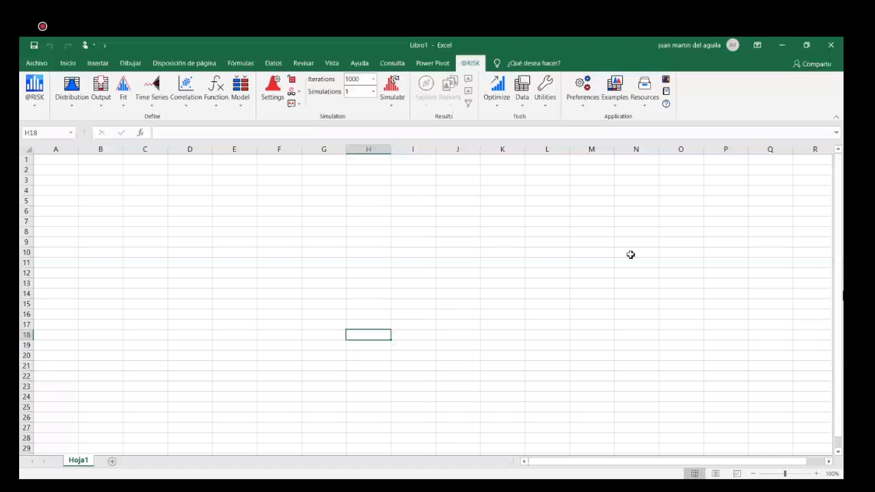
- Enter the label "Unidades de venta" in cell A2 and widen column A to fit it
{"action": "left_click", "coordinate": [631, 254]}
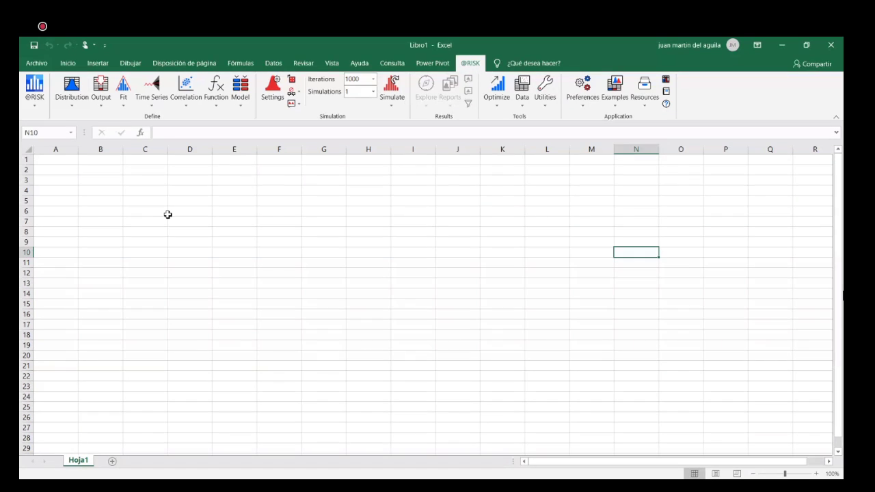
{"action": "left_click", "coordinate": [71, 170]}
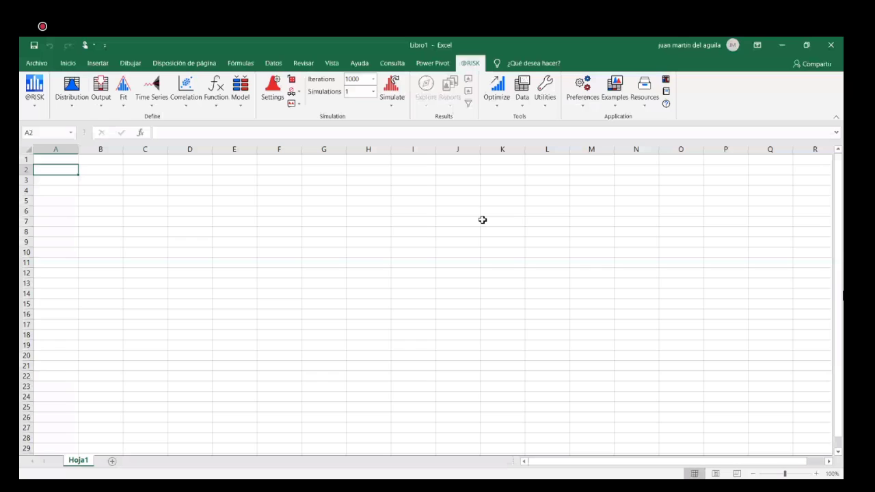
{"action": "type", "text": "Uni"}
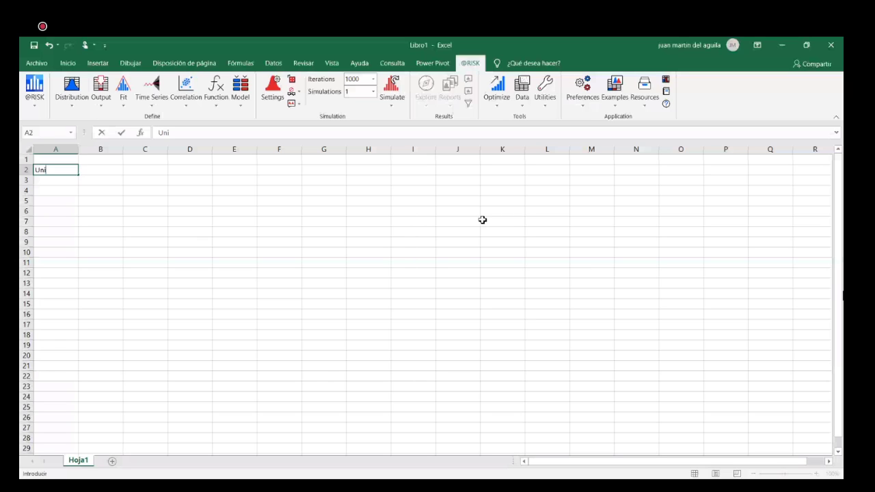
{"action": "type", "text": "dades de venta"}
{"action": "key", "text": "ctrl+Return"}
{"action": "key", "text": "Return"}
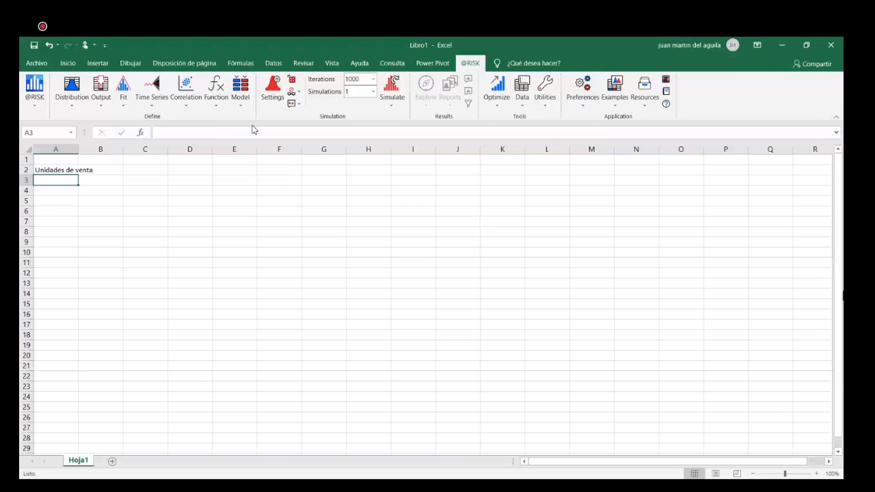
{"action": "left_click_drag", "start_coordinate": [78, 149], "coordinate": [120, 148]}
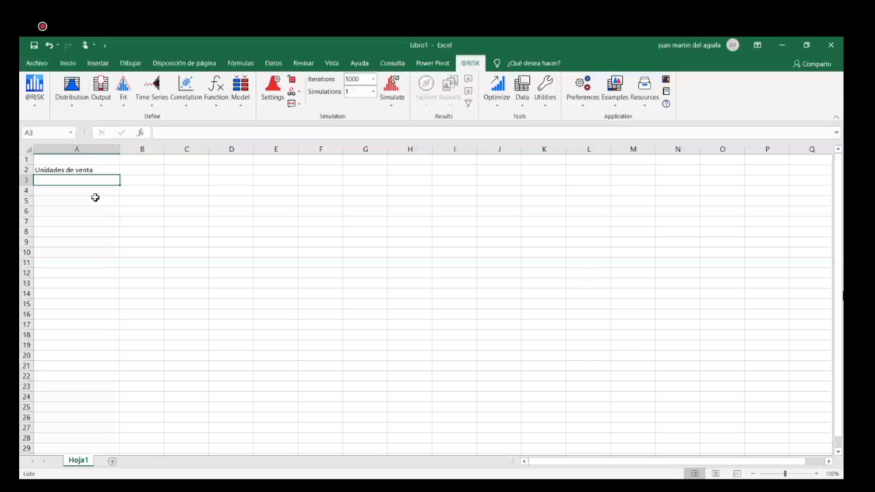
- Add the labels "Precio de venta" in A3 and "Precio de costo" in A4
{"action": "type", "text": "Precio de venta"}
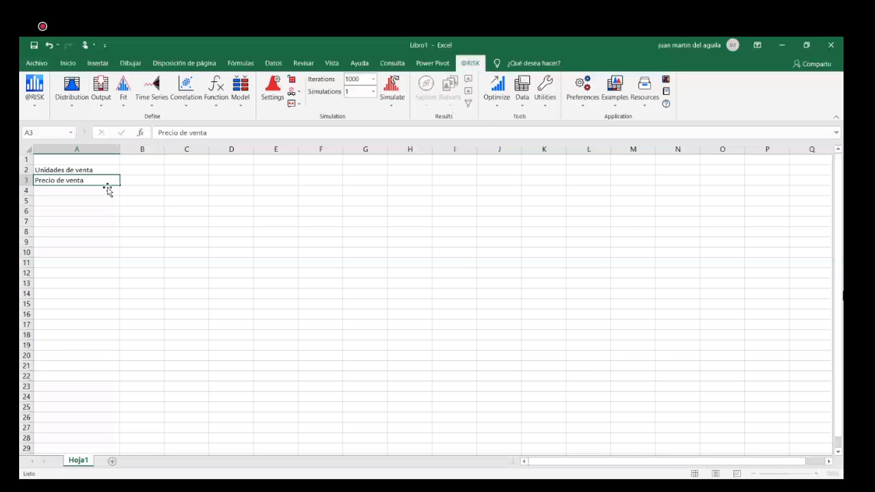
{"action": "key", "text": "Return"}
{"action": "type", "text": "Precio "}
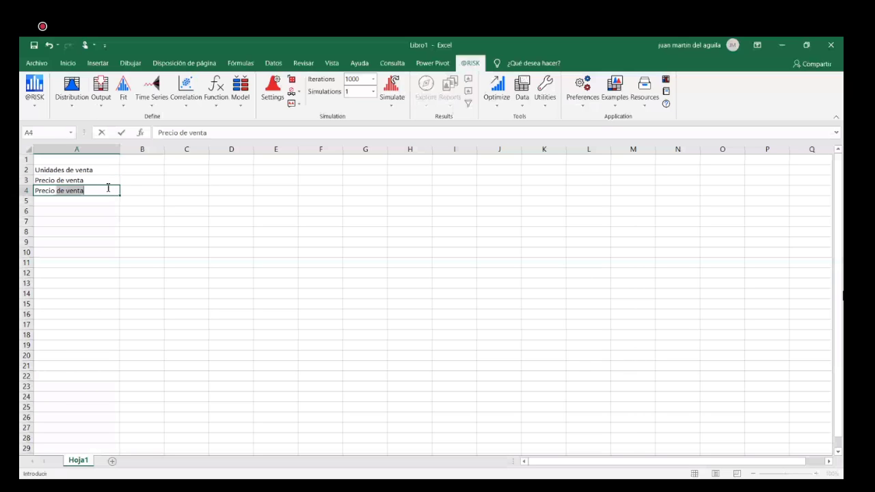
{"action": "type", "text": "de costo"}
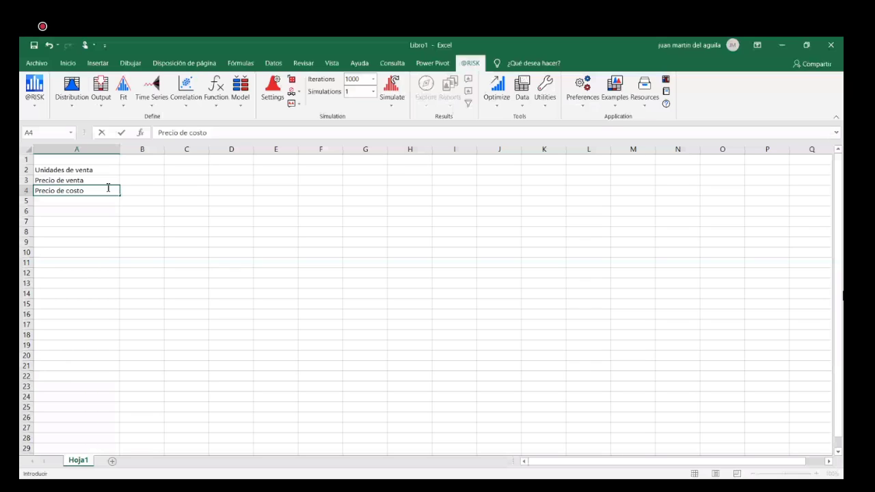
{"action": "key", "text": "Return"}
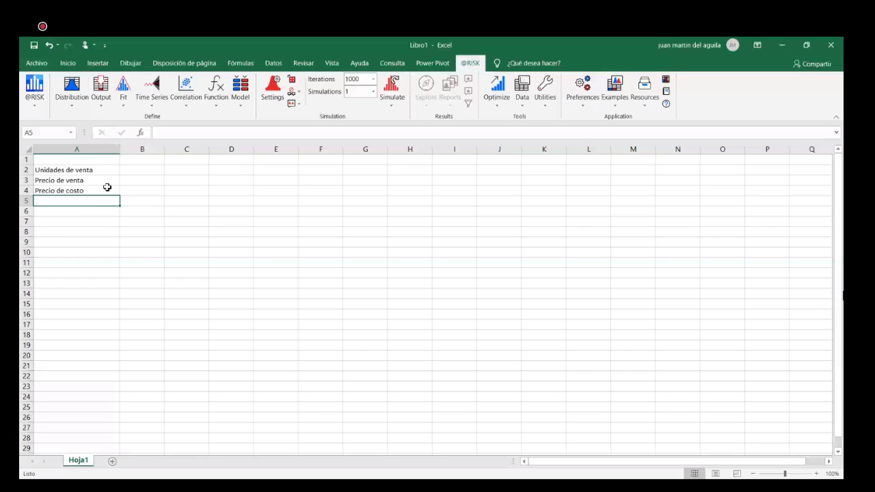
- Add the labels "Costo fijo" in A5 and "Tasa de descuento" in A6
{"action": "type", "text": "Costo fijo"}
{"action": "key", "text": "Return"}
{"action": "type", "text": "Tasa de descuento"}
{"action": "key", "text": "Return"}
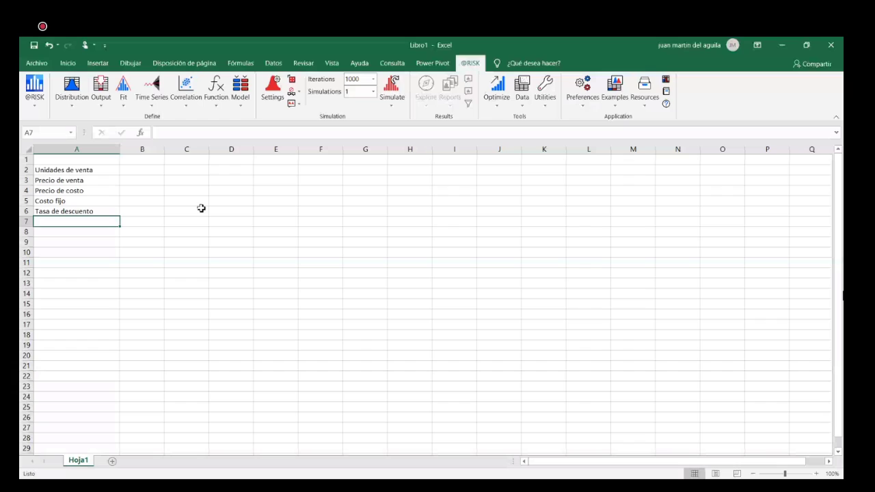
- Set the Tasa de descuento in B6 to 12% and the Costo fijo in B5 to 150000
{"action": "left_click", "coordinate": [134, 213]}
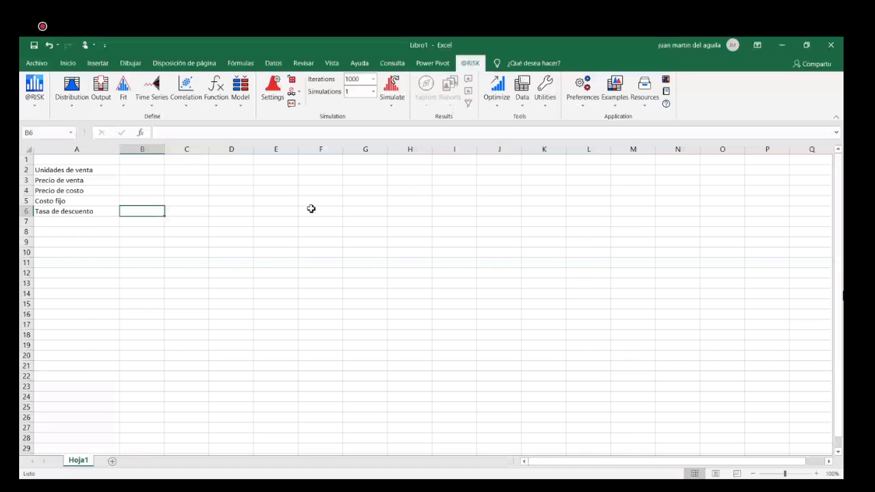
{"action": "type", "text": "12%"}
{"action": "key", "text": "Return"}
{"action": "key", "text": "Up"}
{"action": "key", "text": "Up"}
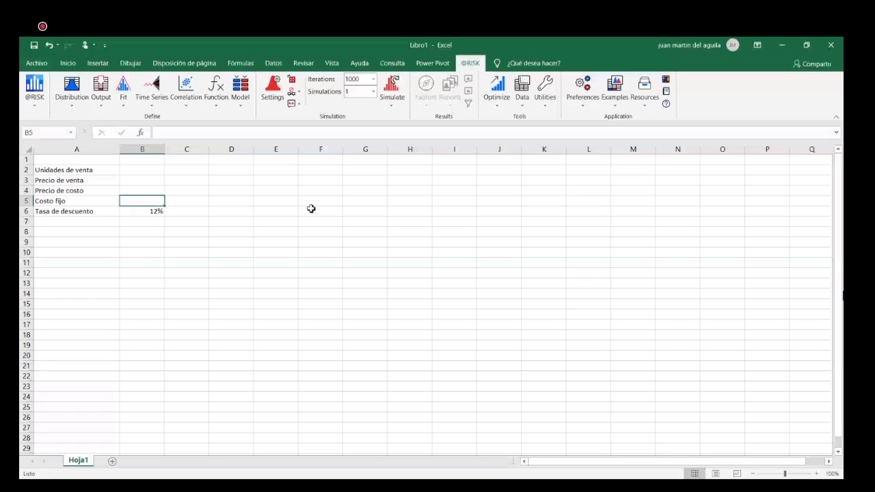
{"action": "type", "text": "150"}
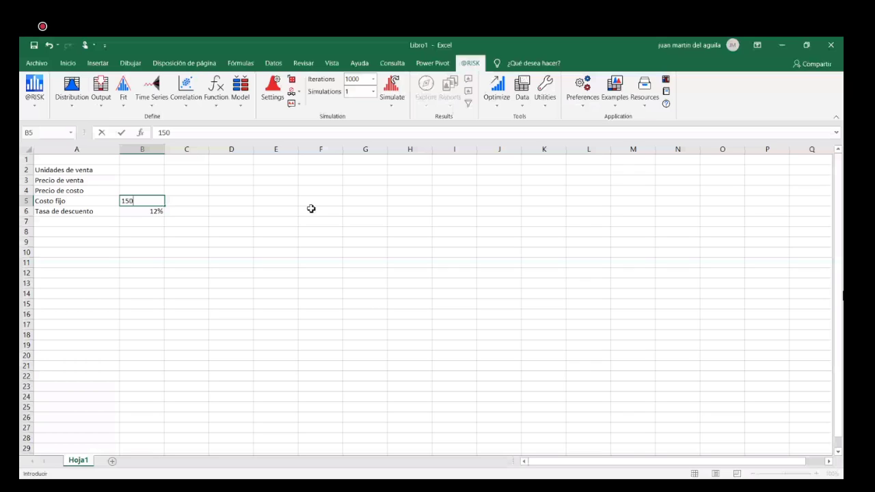
{"action": "type", "text": "000"}
- Enter the heading "Ventas estimadas" in cell E2
{"action": "left_click", "coordinate": [276, 169]}
{"action": "type", "text": "Ve"}
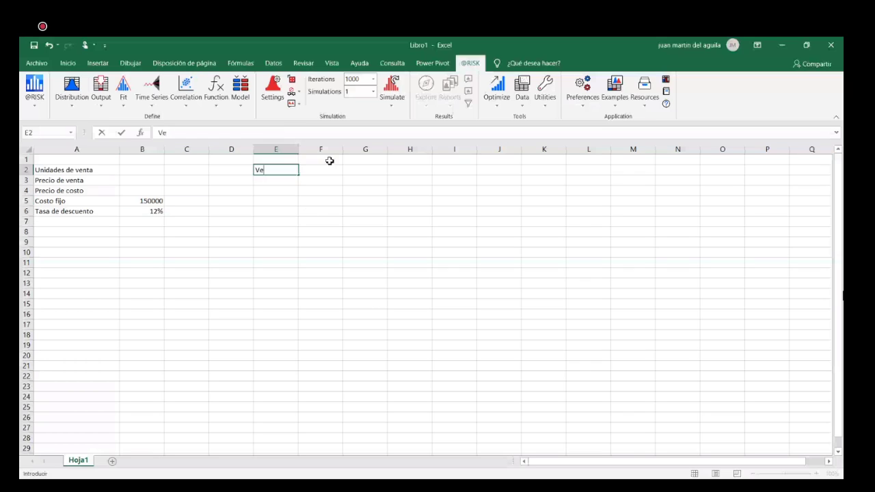
{"action": "type", "text": "ntas estimadas"}
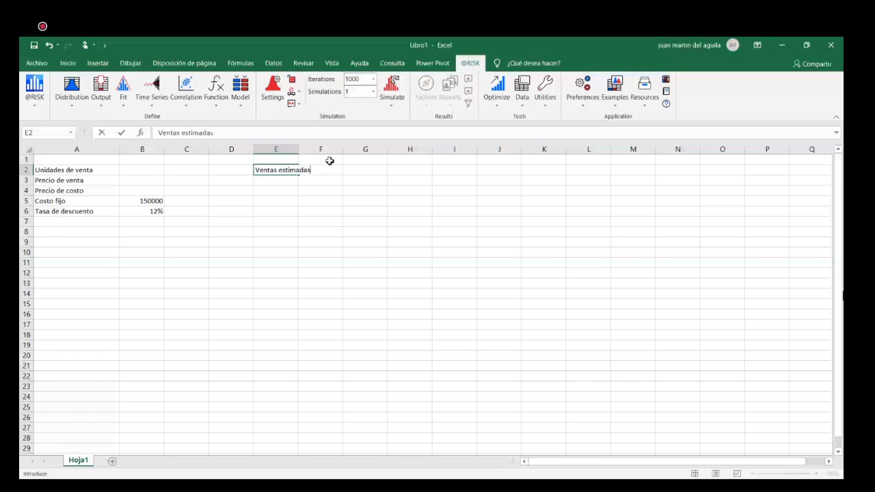
{"action": "key", "text": "Return"}
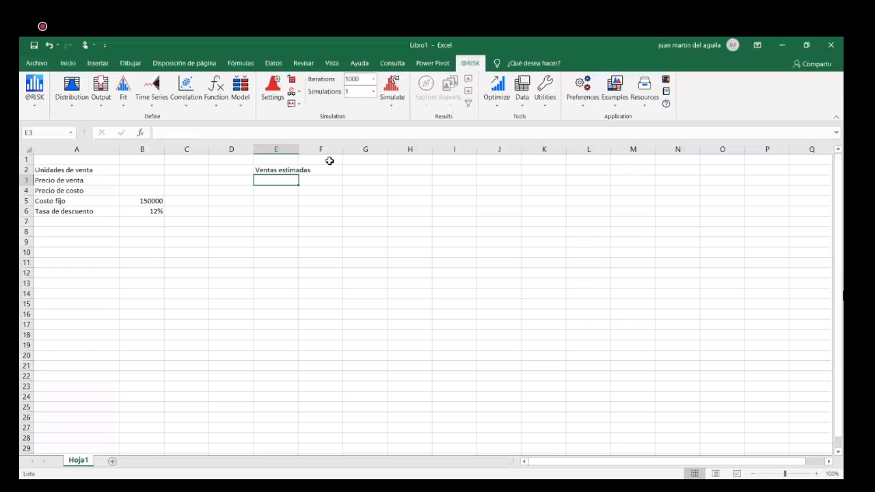
- Add the scenario headings "Pesimista", "Esperado" and "Optimista" in cells E3 to G3
{"action": "type", "text": "Pesimista"}
{"action": "key", "text": "Tab"}
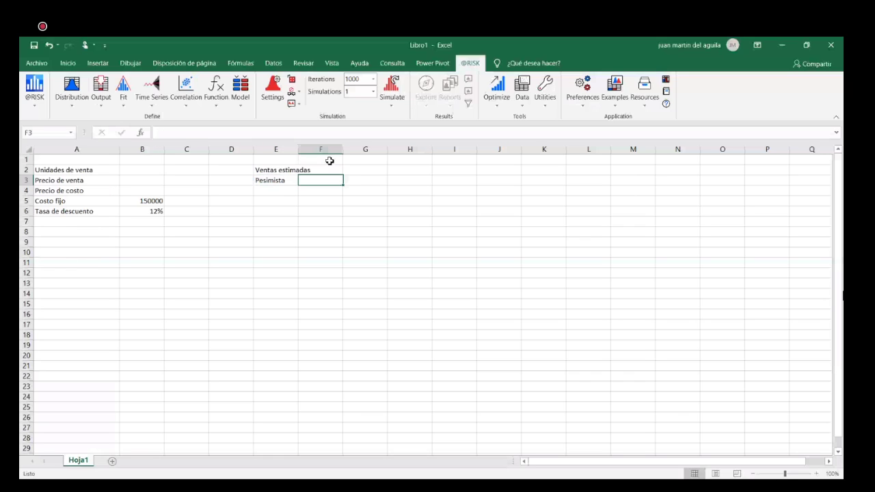
{"action": "type", "text": "Espera"}
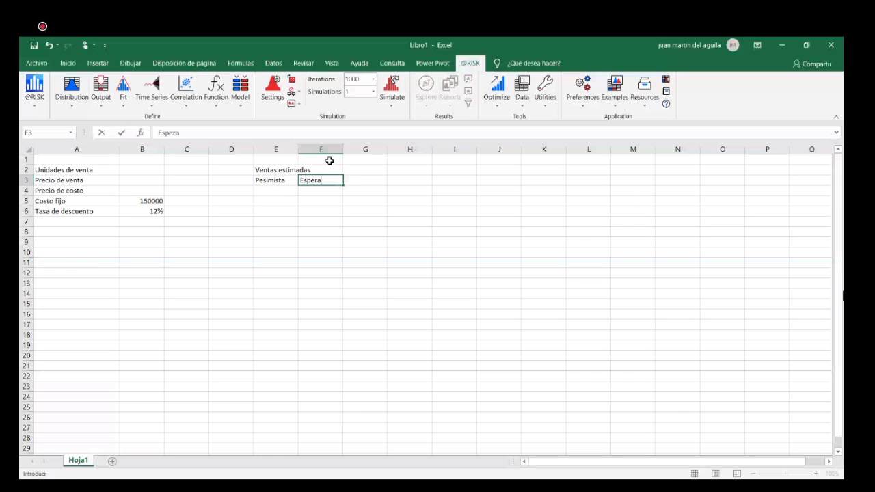
{"action": "type", "text": "do"}
{"action": "key", "text": "Tab"}
{"action": "type", "text": "Opti"}
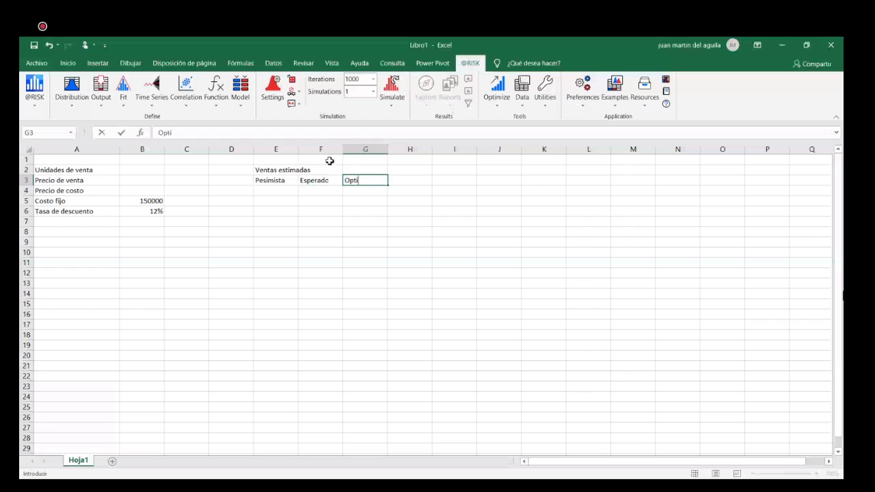
{"action": "type", "text": "mista"}
{"action": "key", "text": "Return"}
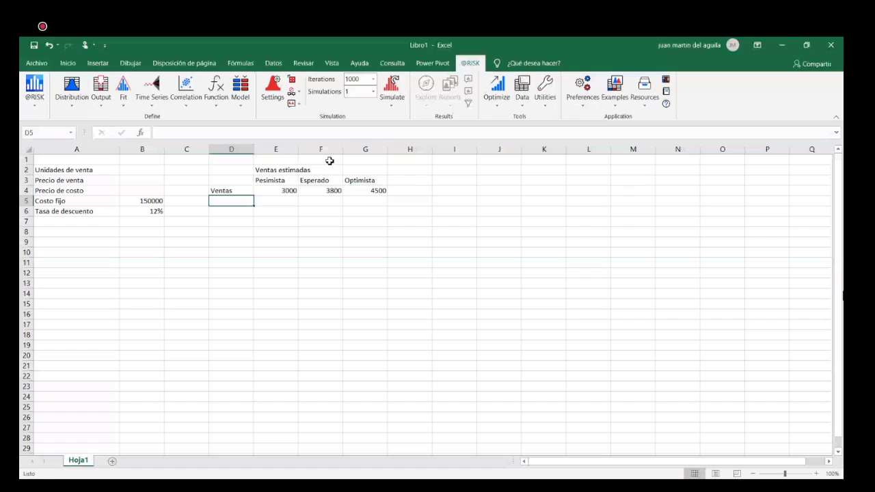
- Enter the label "Precio de venta" in D5 and widen column D to fit it
{"action": "type", "text": "Precio de venta"}
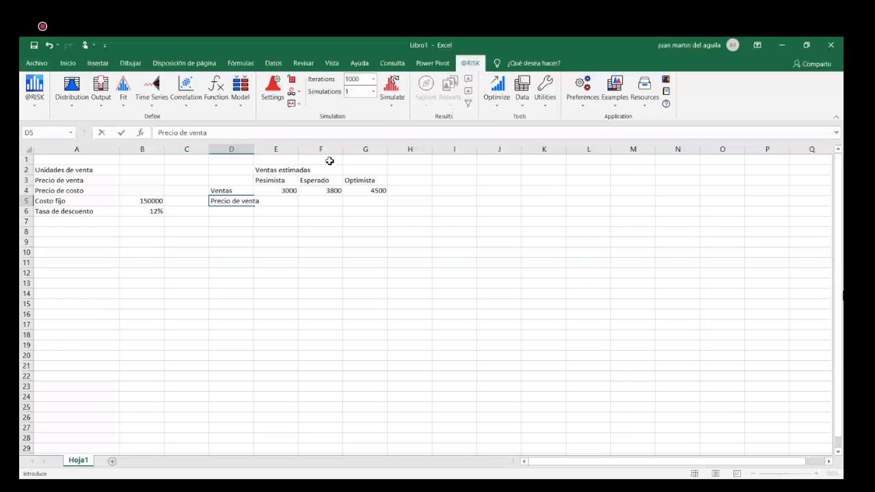
{"action": "key", "text": "Tab"}
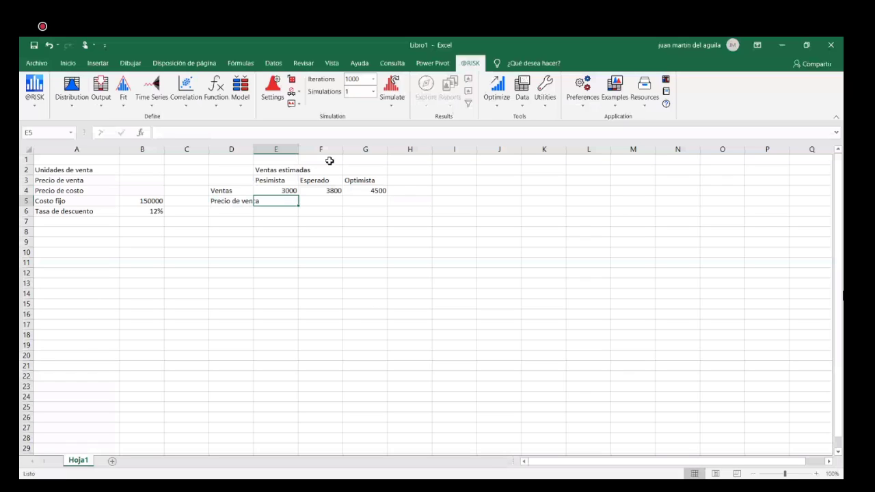
{"action": "double_click", "coordinate": [253, 149]}
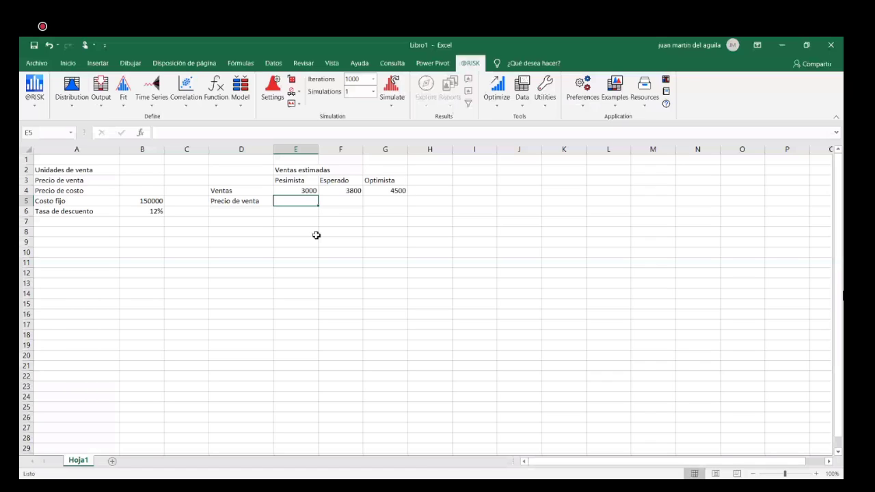
- Enter the selling prices 320, 340 and 360 for the pessimistic, expected and optimistic scenarios in E5 to G5
{"action": "type", "text": "320"}
{"action": "key", "text": "Tab"}
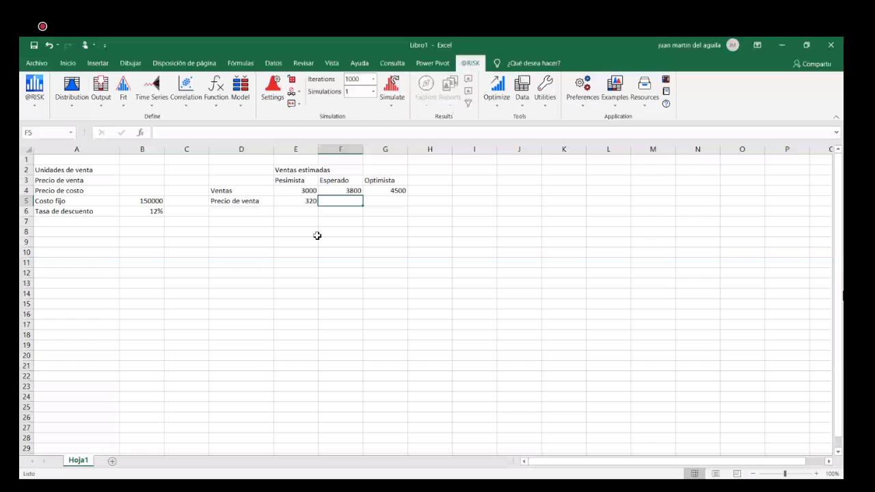
{"action": "type", "text": "340"}
{"action": "key", "text": "Tab"}
{"action": "type", "text": "360"}
{"action": "key", "text": "Down"}
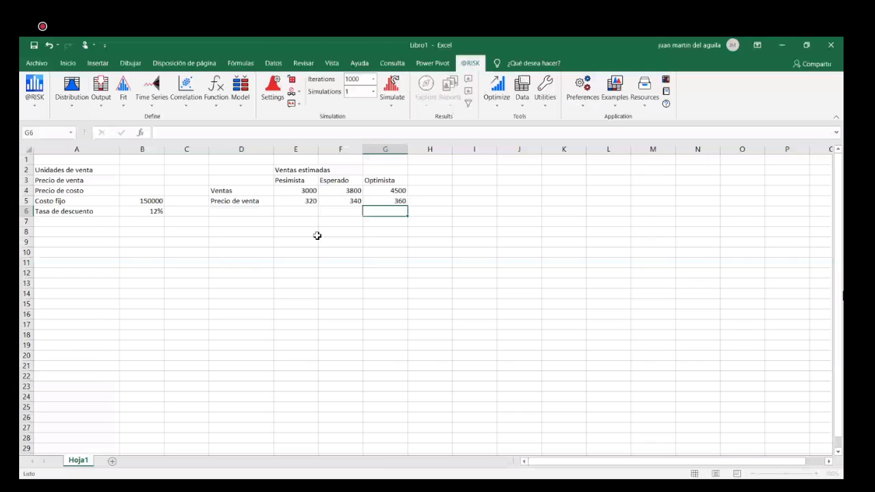
- Set the Precio de costo in B4 to 260
{"action": "left_click", "coordinate": [154, 191]}
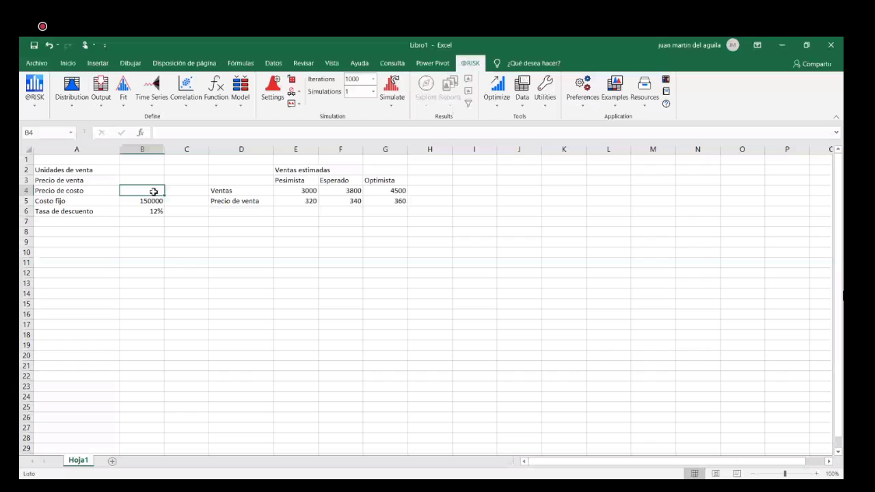
{"action": "type", "text": "260"}
{"action": "key", "text": "Return"}
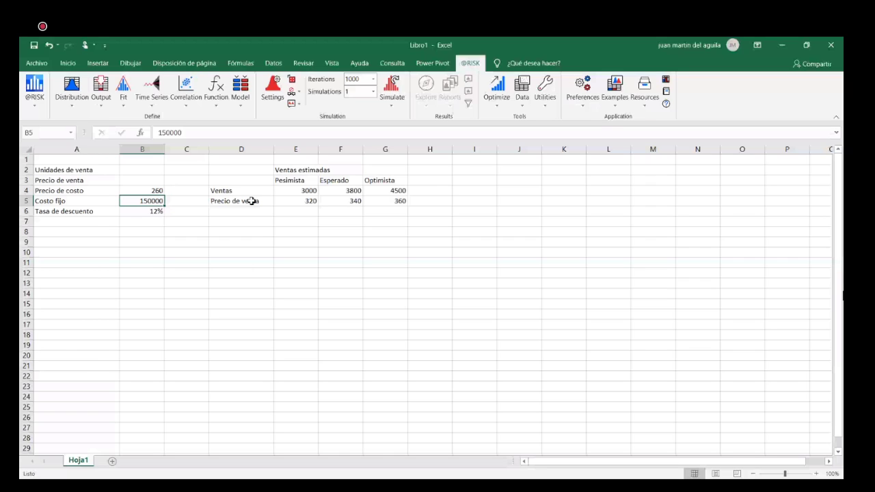
{"action": "left_click_drag", "start_coordinate": [252, 201], "coordinate": [367, 199]}
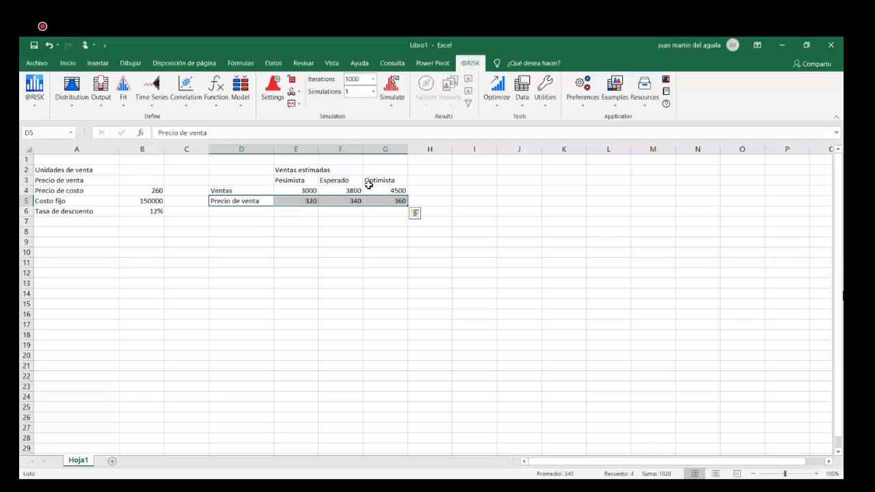
{"action": "left_click", "coordinate": [357, 220]}
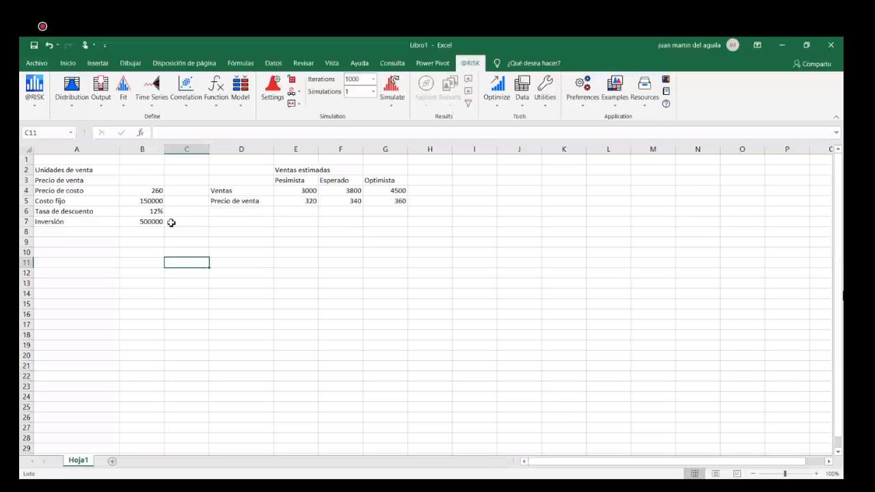
- Number the periods 0 to 10 across E10 to O10 by filling a series from 0 and 1
{"action": "key", "text": "Up"}
{"action": "key", "text": "Right"}
{"action": "key", "text": "Right"}
{"action": "type", "text": "0"}
{"action": "key", "text": "Tab"}
{"action": "type", "text": "1"}
{"action": "left_click_drag", "start_coordinate": [296, 252], "coordinate": [662, 271]}
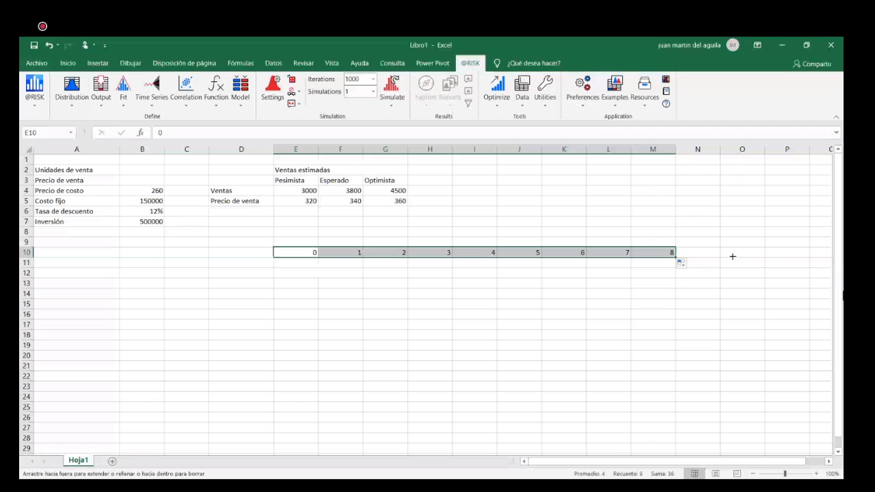
{"action": "left_click_drag", "start_coordinate": [733, 257], "coordinate": [741, 268]}
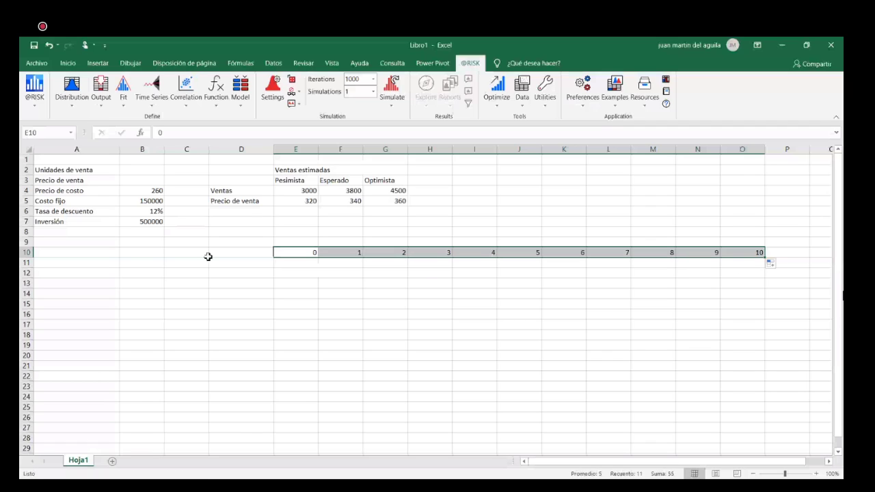
- Enter the row label "Ingreso" in cell D11
{"action": "left_click", "coordinate": [257, 263]}
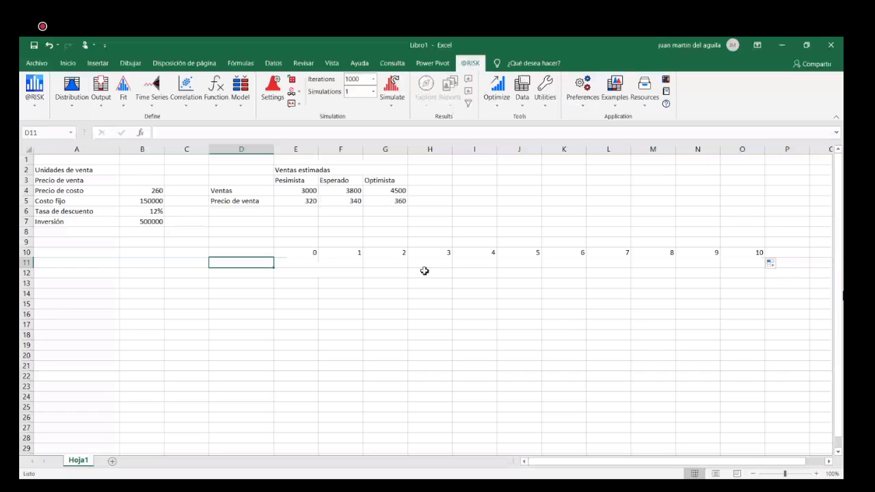
{"action": "key", "text": "F2"}
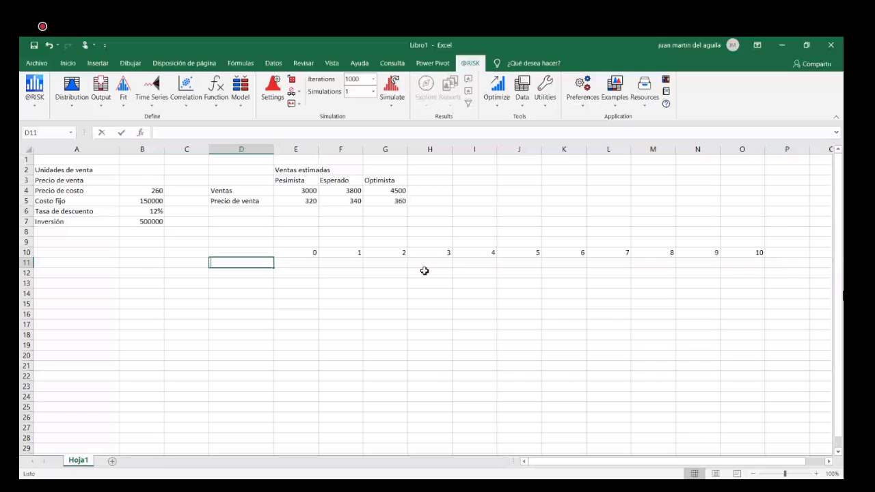
{"action": "type", "text": "Ingreso"}
{"action": "key", "text": "Tab"}
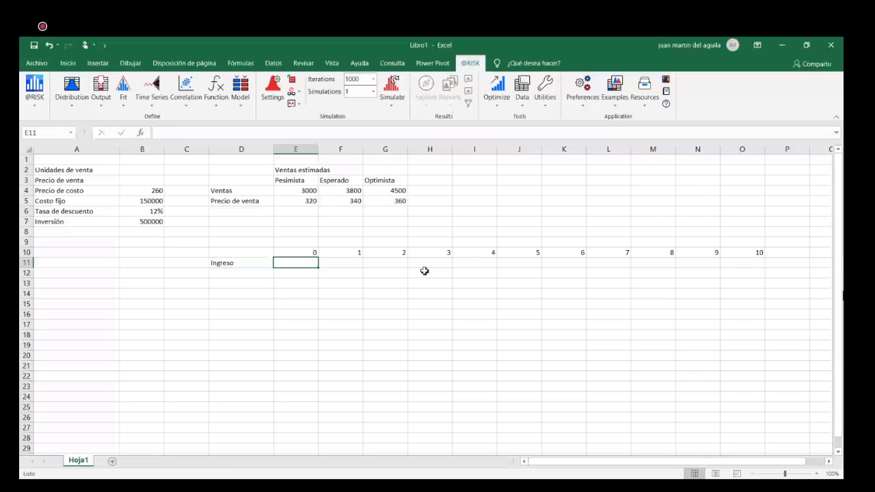
- Enter a formula in E11 that adds the Unidades de venta in B2 and the Precio de venta in B3
{"action": "type", "text": "+"}
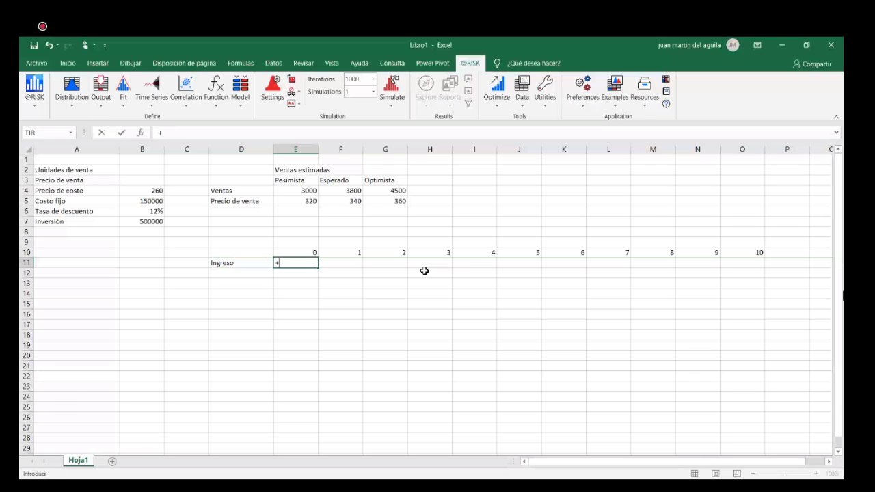
{"action": "left_click", "coordinate": [142, 172]}
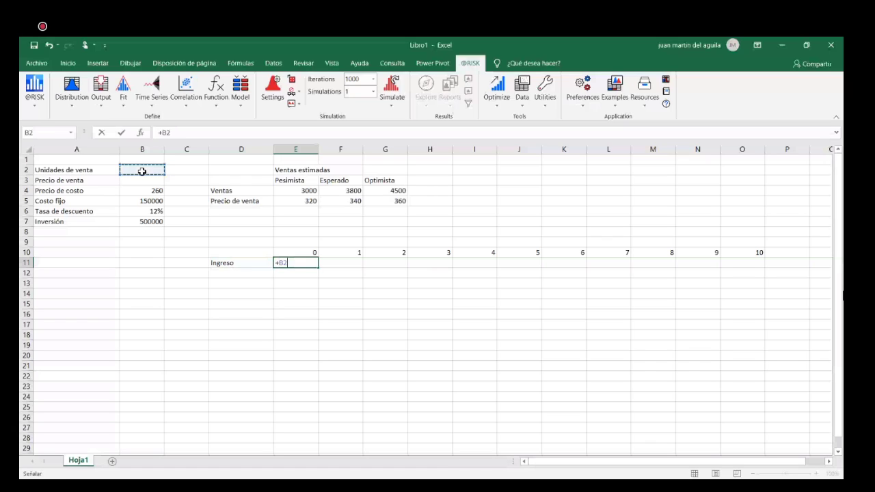
{"action": "type", "text": "+"}
{"action": "left_click", "coordinate": [143, 182]}
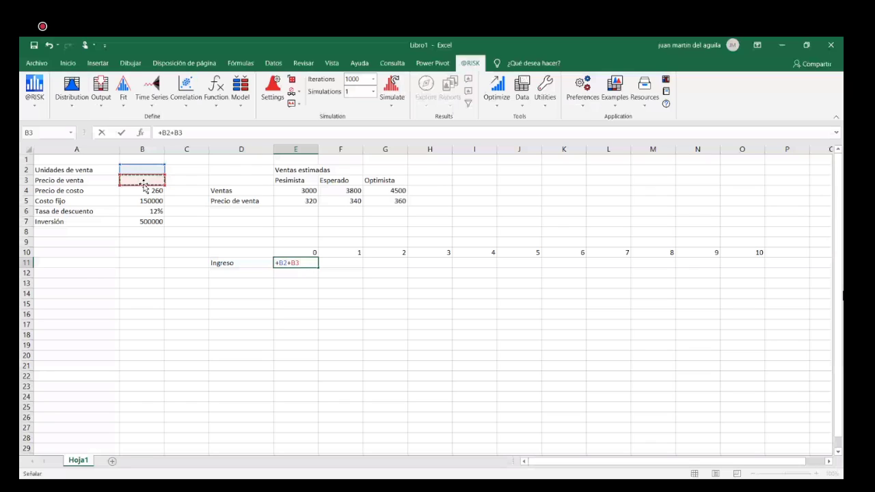
{"action": "key", "text": "Return"}
- Enter the label "Tasa de crecimiento" in cell A8
{"action": "left_click", "coordinate": [116, 232]}
{"action": "type", "text": "Tasa de crecimeinto"}
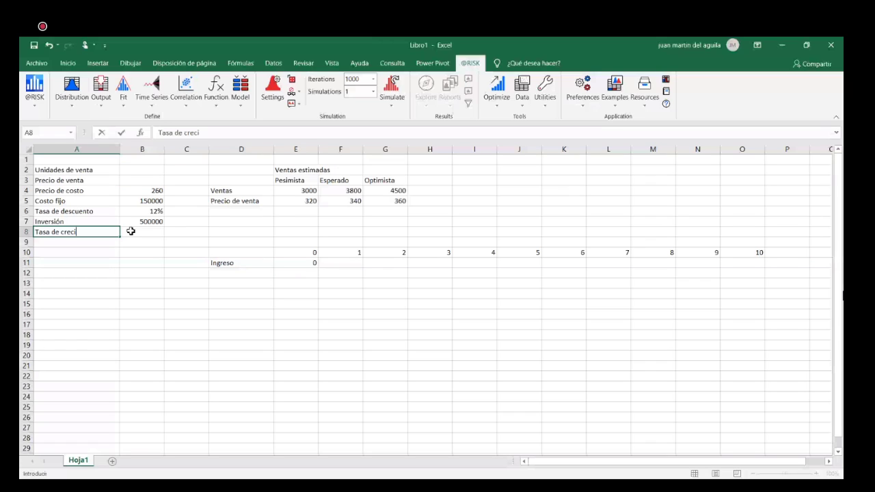
{"action": "key", "text": "BackSpace"}
{"action": "key", "text": "BackSpace"}
{"action": "key", "text": "BackSpace"}
{"action": "key", "text": "BackSpace"}
{"action": "key", "text": "BackSpace"}
{"action": "type", "text": "iento"}
{"action": "left_click", "coordinate": [131, 231]}
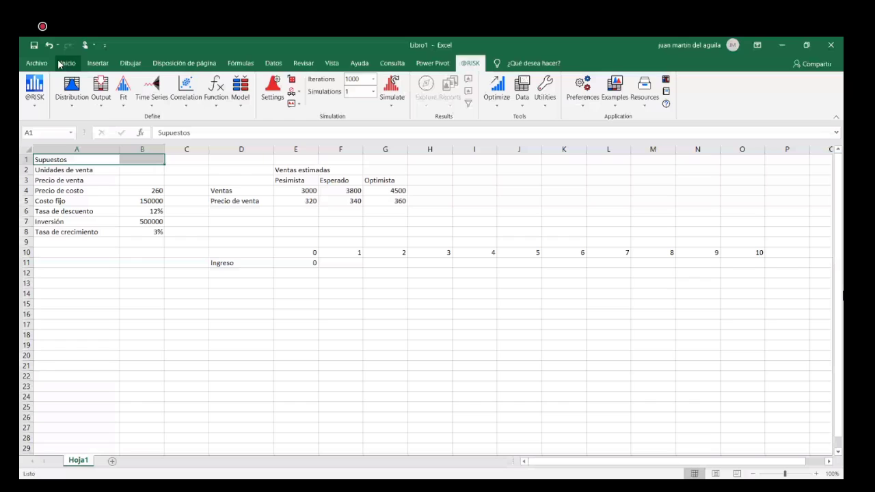
- Merge and center the "Supuestos" heading across A1:B1 and make it bold
{"action": "left_click", "coordinate": [61, 63]}
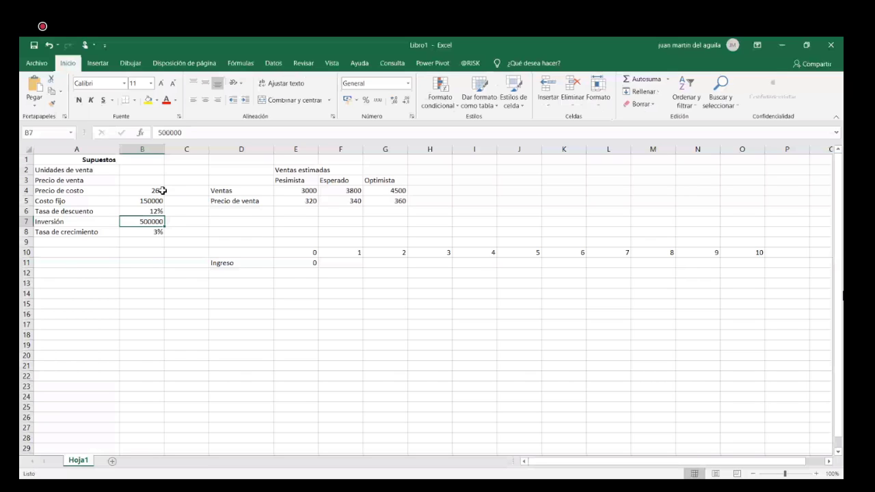
- Clear the Ingreso formula for period 0 in E11 and calculate period 1 in F11 as B2*B3
{"action": "left_click", "coordinate": [296, 263]}
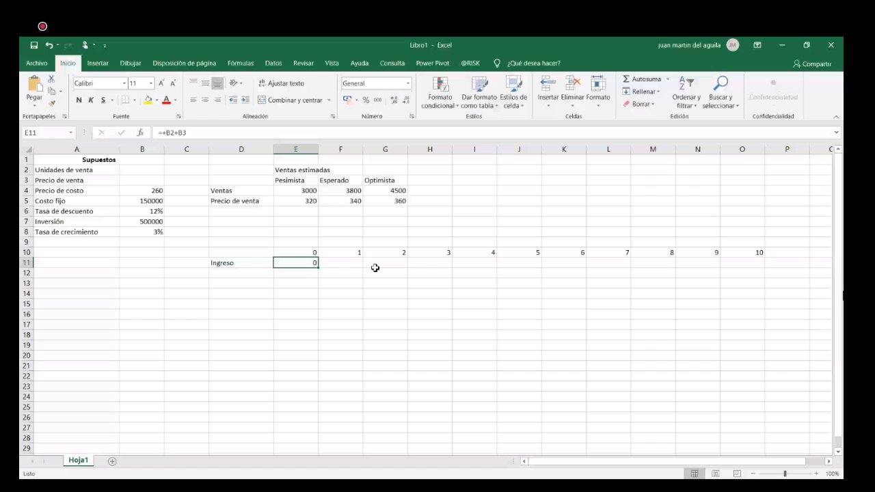
{"action": "left_click", "coordinate": [340, 263]}
{"action": "type", "text": "+"}
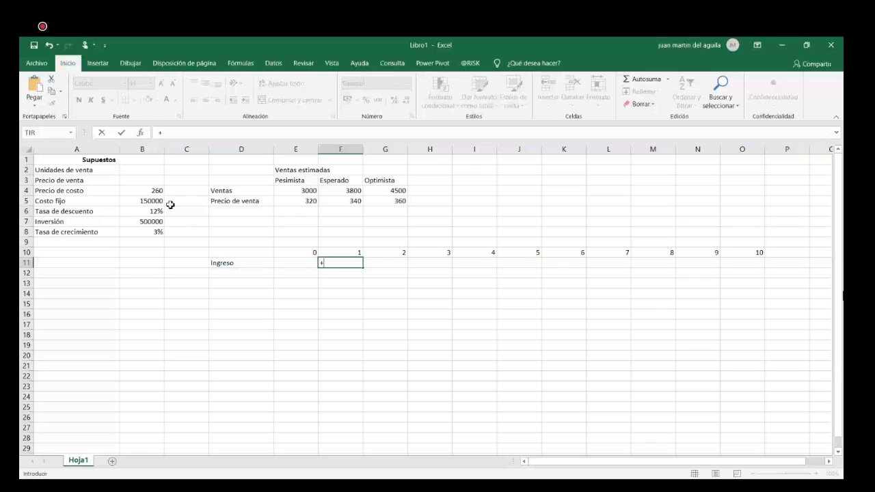
{"action": "left_click", "coordinate": [155, 170]}
{"action": "type", "text": "*"}
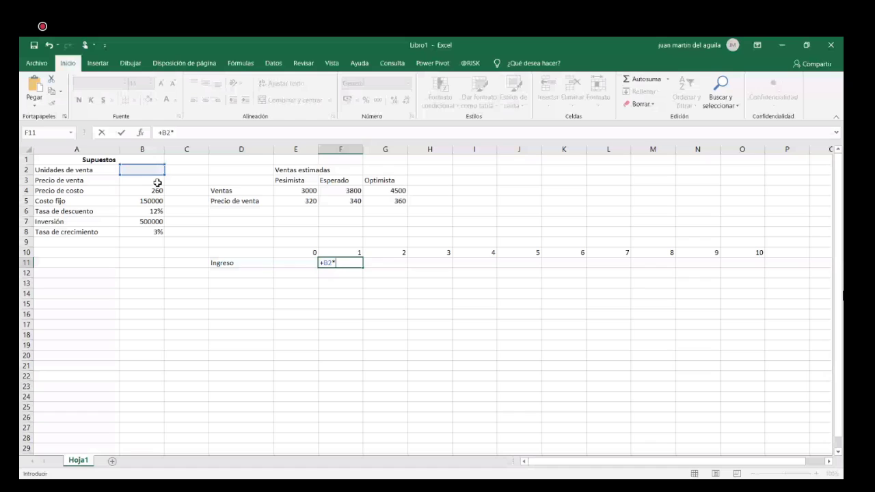
{"action": "left_click", "coordinate": [157, 182]}
{"action": "key", "text": "Tab"}
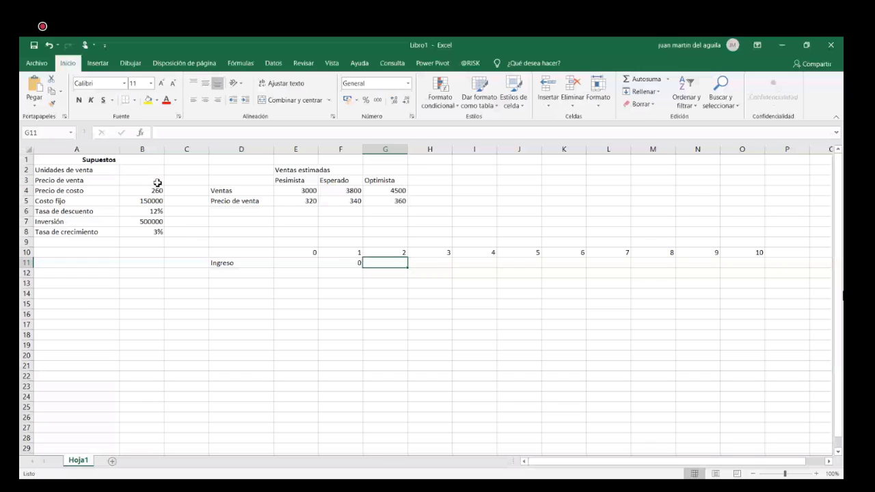
- Calculate the period 2 Ingreso in G11 as F11+F11*$B$8, with an absolute reference to the growth rate
{"action": "type", "text": "+"}
{"action": "key", "text": "Left"}
{"action": "type", "text": "*"}
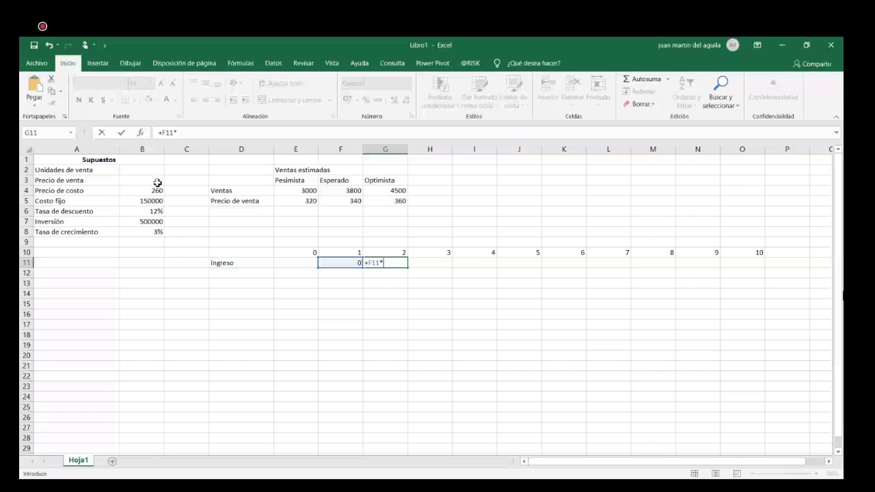
{"action": "key", "text": "BackSpace"}
{"action": "type", "text": "+"}
{"action": "key", "text": "Left"}
{"action": "type", "text": "*3"}
{"action": "key", "text": "BackSpace"}
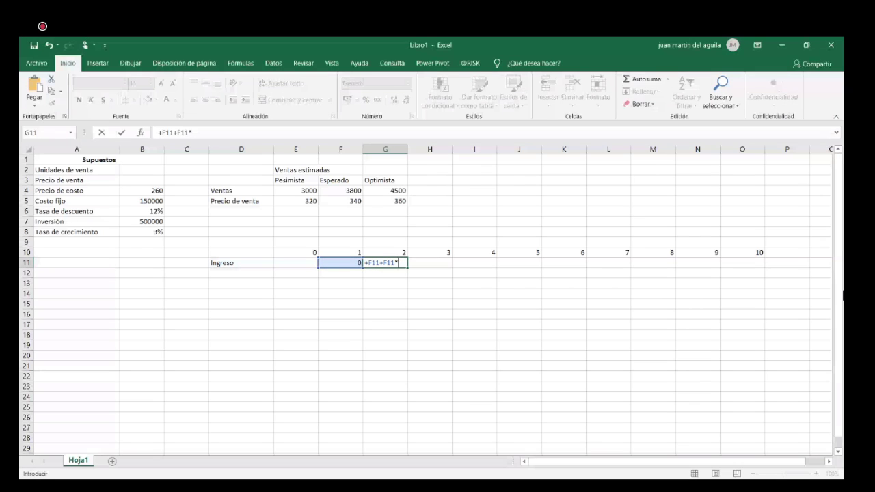
{"action": "left_click", "coordinate": [144, 232]}
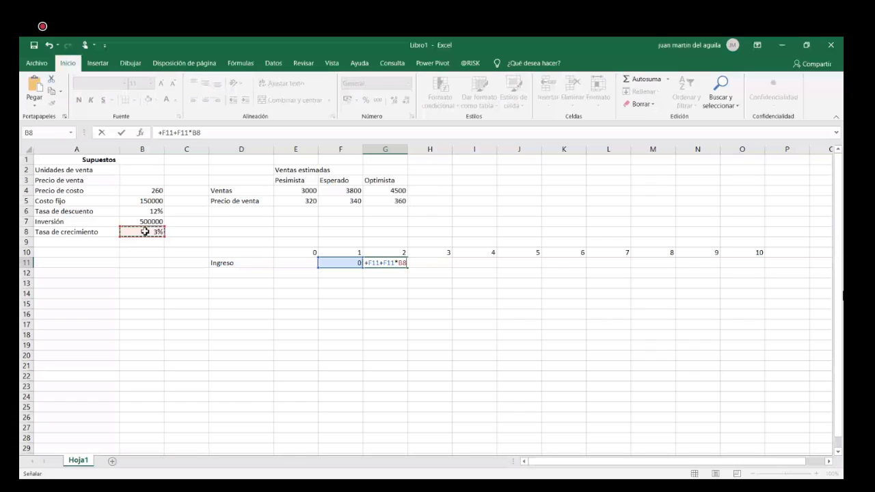
{"action": "key", "text": "F4"}
{"action": "key", "text": "Return"}
{"action": "left_click", "coordinate": [406, 264]}
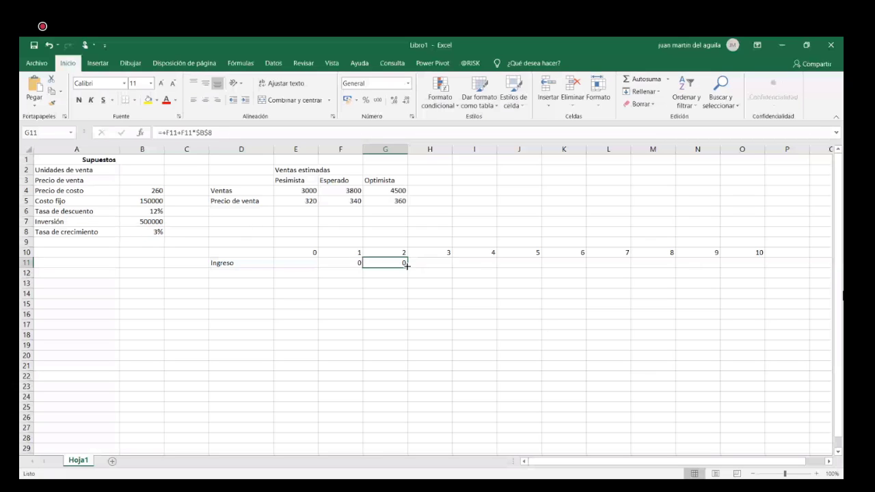
- Fill the Ingreso growth formula from G11 across to period 10 in O11
{"action": "left_click_drag", "start_coordinate": [407, 266], "coordinate": [759, 255]}
{"action": "left_click", "coordinate": [742, 324]}
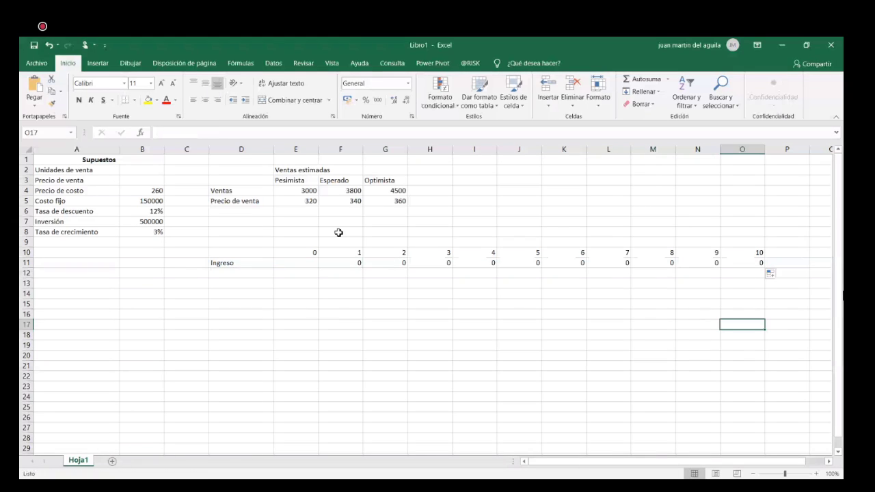
- Enter 3800 for Unidades de venta and 340 for Precio de venta, and format the Ingreso values with thousands separators and no decimals
{"action": "left_click", "coordinate": [146, 170]}
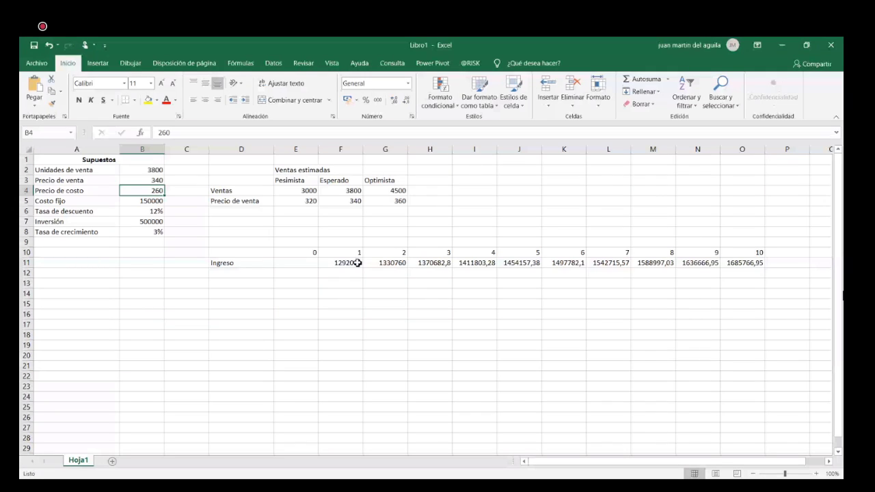
{"action": "left_click_drag", "start_coordinate": [358, 263], "coordinate": [763, 264]}
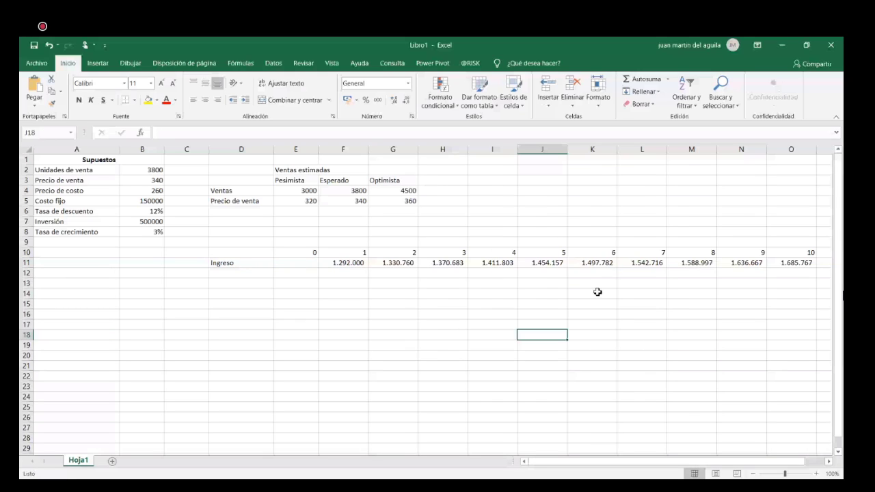
- Make the period headings 0 to 10 in row 10 bold and centered
{"action": "left_click", "coordinate": [295, 252]}
{"action": "key", "text": "ctrl+shift+Right"}
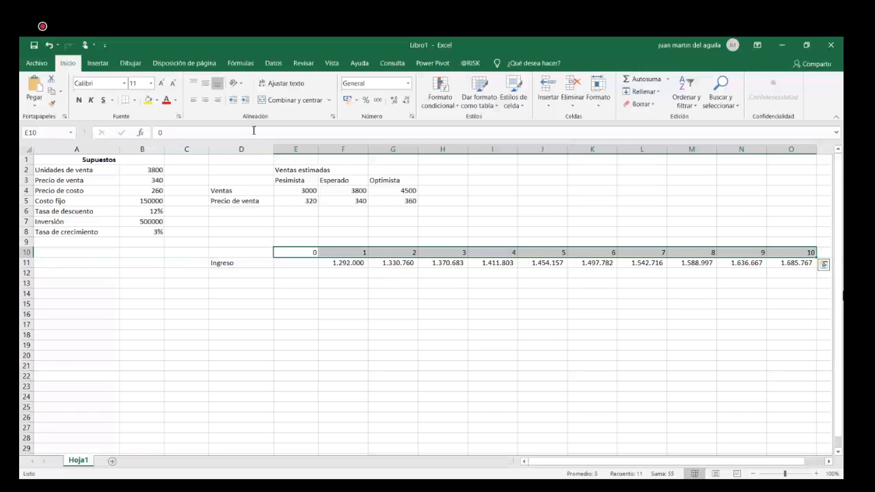
{"action": "key", "text": "ctrl+n"}
{"action": "left_click", "coordinate": [443, 293]}
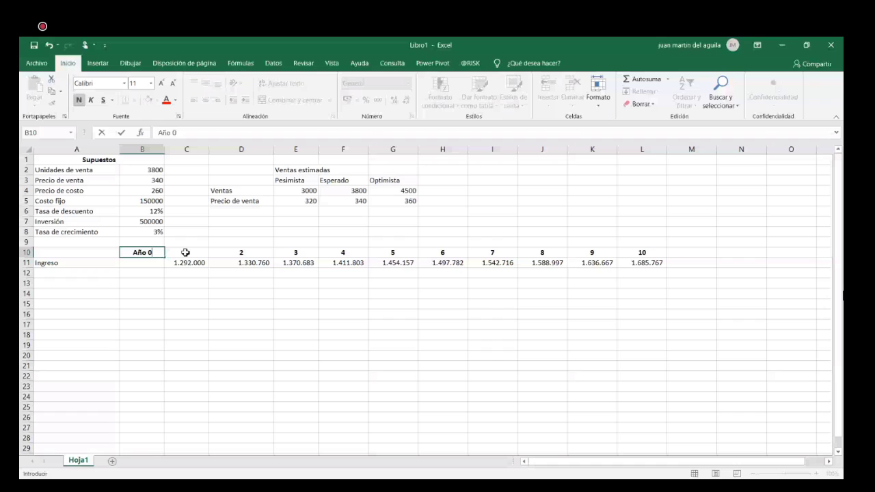
- Relabel the period headings in B10:L10 as "Año 0" through "Año 10"
{"action": "key", "text": "Return"}
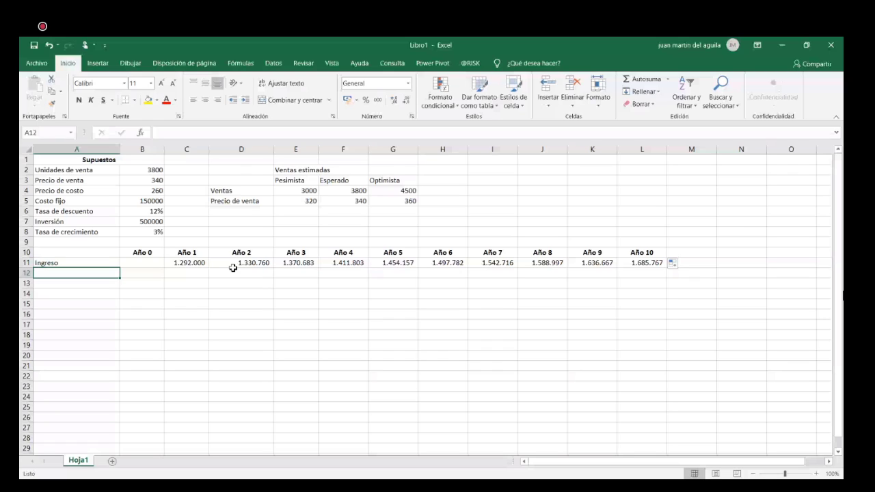
{"action": "key", "text": "Down"}
{"action": "key", "text": "Down"}
{"action": "key", "text": "Down"}
{"action": "key", "text": "Right"}
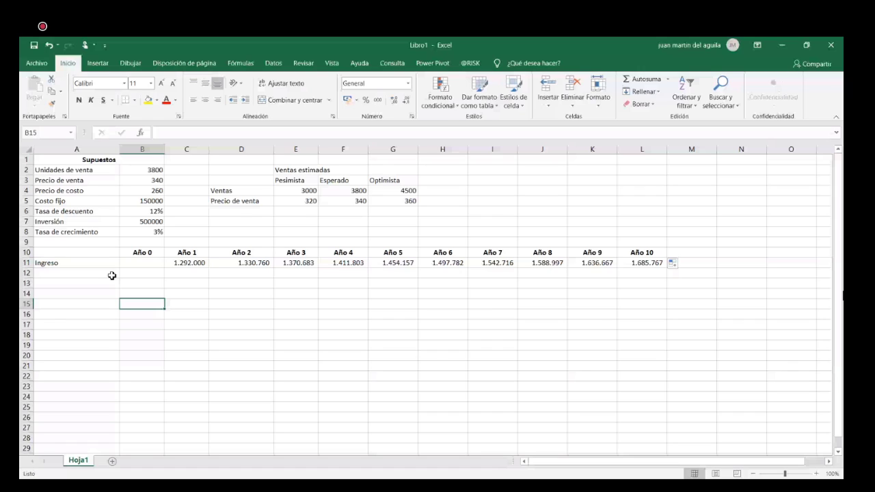
- Add the row label "Costo variable" in A12 and calculate its Año 1 value in C12 as B2*B4
{"action": "left_click", "coordinate": [112, 276]}
{"action": "type", "text": "Costo variable"}
{"action": "key", "text": "Tab"}
{"action": "key", "text": "Tab"}
{"action": "type", "text": "+"}
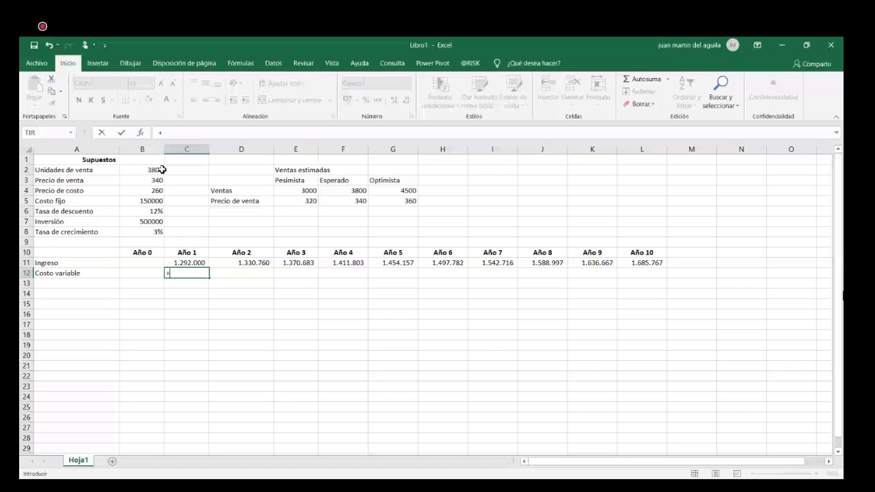
{"action": "left_click", "coordinate": [161, 170]}
{"action": "type", "text": "*"}
{"action": "left_click", "coordinate": [157, 191]}
{"action": "key", "text": "ctrl+Return"}
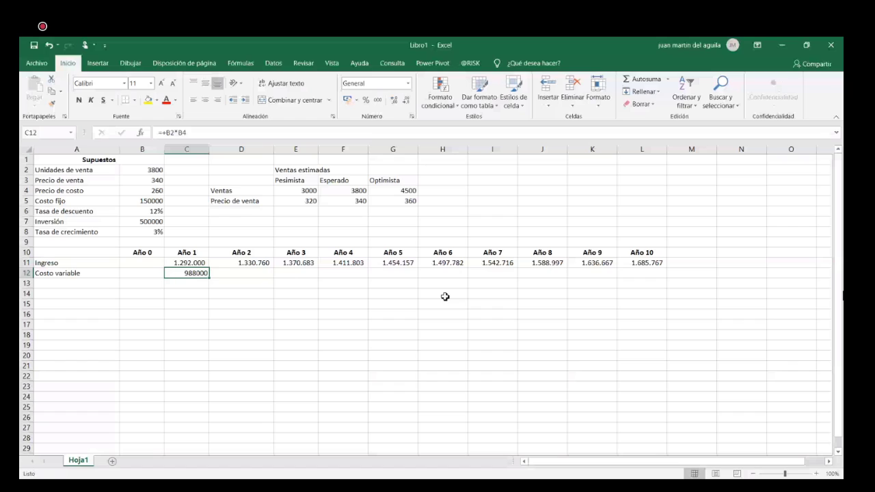
- Calculate the Año 2 variable cost in D12 as C12+C12*$B$8 and fill the formula across to Año 10
{"action": "left_click", "coordinate": [234, 275]}
{"action": "type", "text": "+"}
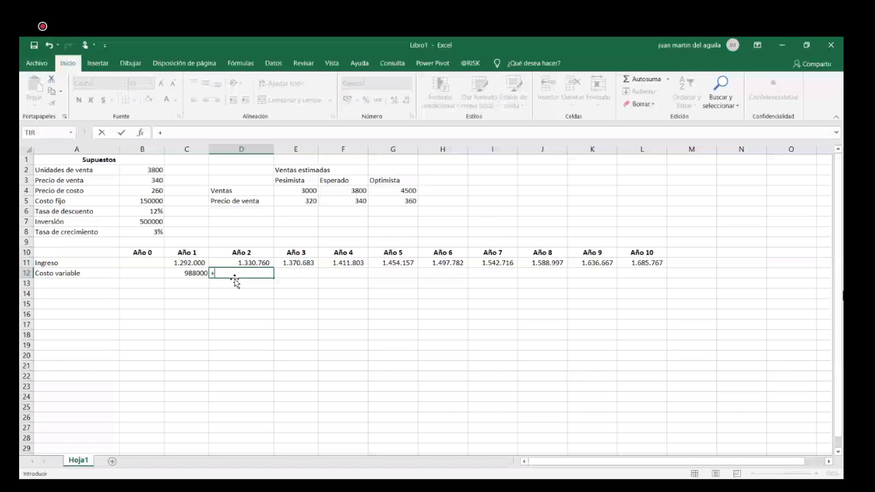
{"action": "type", "text": "C12+C12*"}
{"action": "left_click", "coordinate": [155, 232]}
{"action": "key", "text": "F4"}
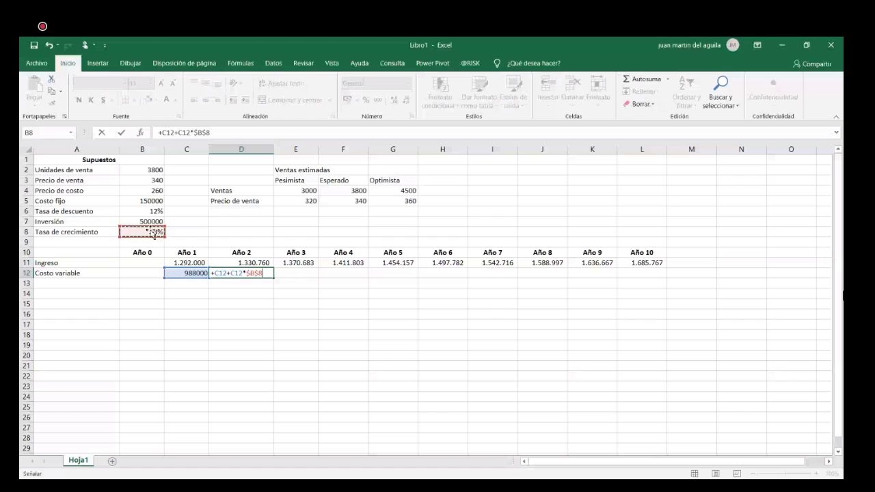
{"action": "key", "text": "Return"}
{"action": "left_click_drag", "start_coordinate": [273, 277], "coordinate": [666, 293]}
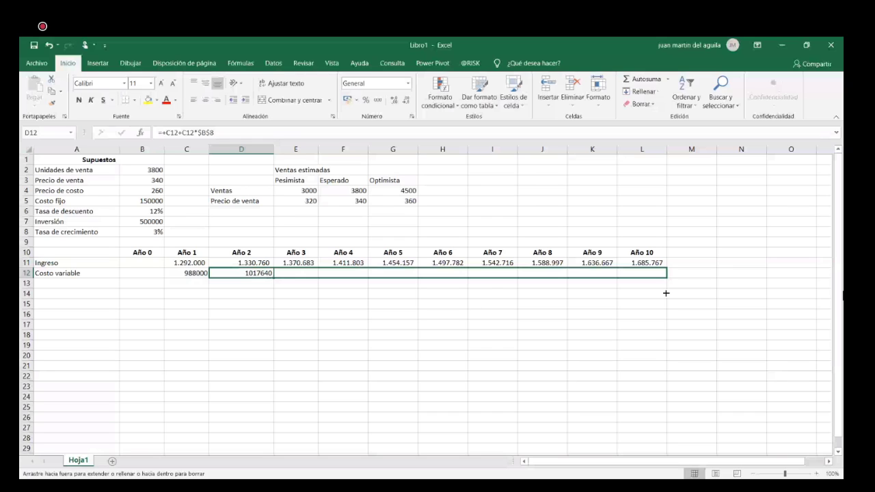
{"action": "left_click_drag", "start_coordinate": [666, 293], "coordinate": [667, 293]}
- Add the row label "Costo fijo" in A13 and enter 150000 for every year from Año 1 to Año 10
{"action": "left_click", "coordinate": [117, 283]}
{"action": "type", "text": "Costo "}
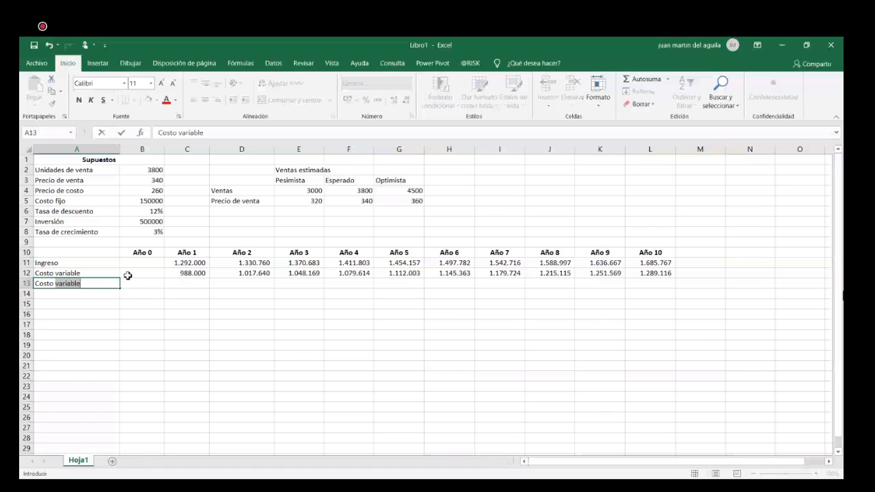
{"action": "type", "text": "fijo"}
{"action": "key", "text": "Tab"}
{"action": "key", "text": "Tab"}
{"action": "type", "text": "15"}
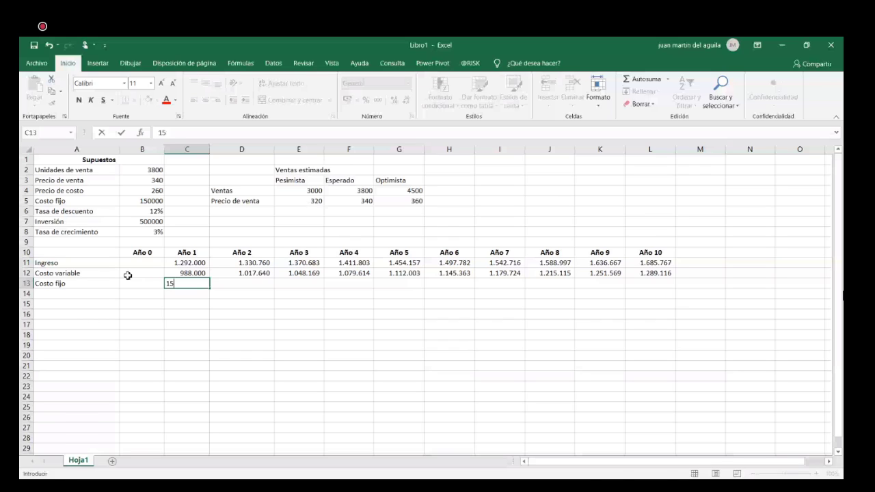
{"action": "type", "text": "0000"}
{"action": "key", "text": "ctrl+Return"}
{"action": "left_click_drag", "start_coordinate": [209, 288], "coordinate": [650, 288]}
- Format the Costo fijo values in C13:L13 with thousands separators and no decimals
{"action": "left_click", "coordinate": [377, 99]}
{"action": "left_click", "coordinate": [405, 100]}
{"action": "left_click", "coordinate": [405, 99]}
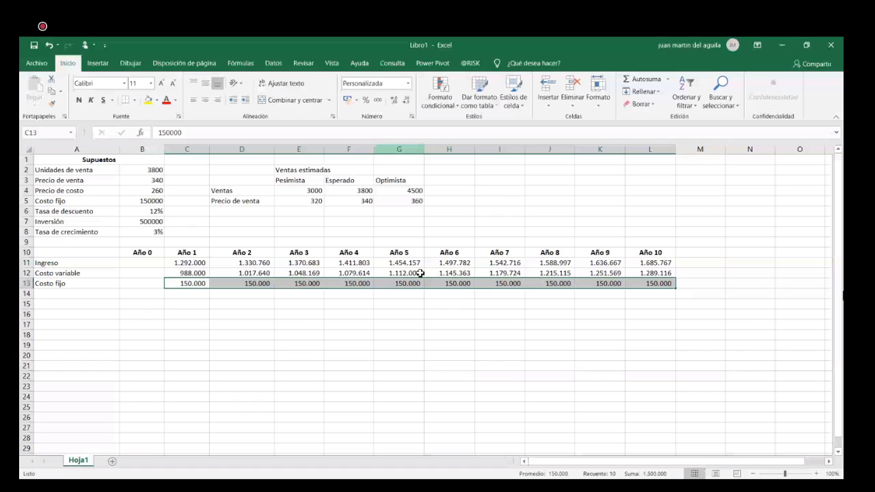
{"action": "left_click", "coordinate": [399, 314]}
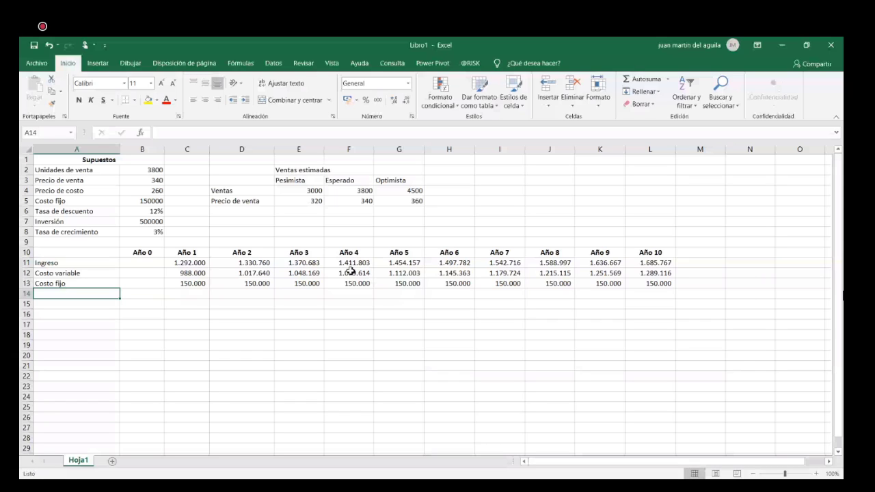
- Add the row label "Inversion" in A14 and set its Año 0 value in B14 to =-B7
{"action": "type", "text": "Inversion"}
{"action": "key", "text": "Tab"}
{"action": "type", "text": "=-B7"}
{"action": "key", "text": "Return"}
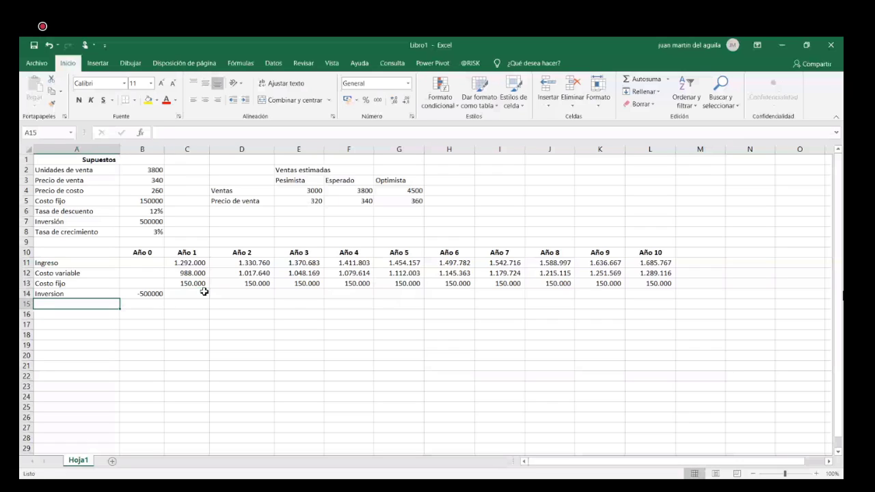
- Add an "FNC" row in row 15 with its Año 0 value, calculate Año 1 as C11-C12-C13, and fill it to Año 10
{"action": "type", "text": "FN"}
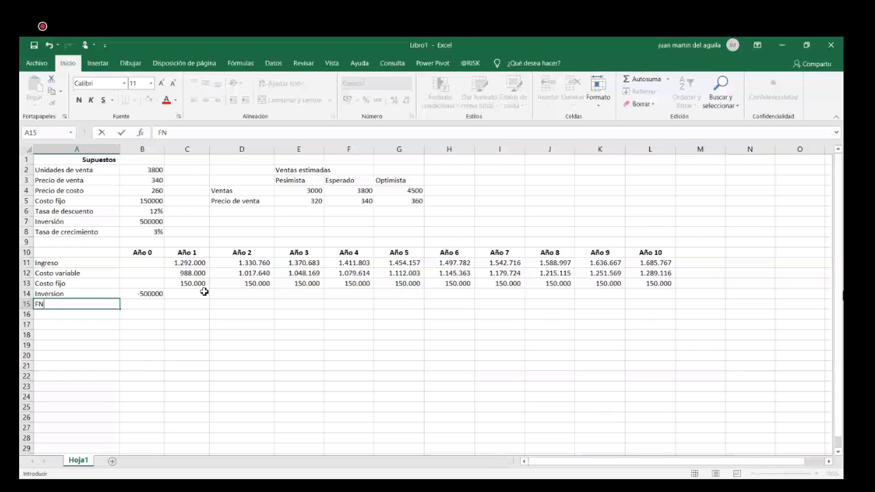
{"action": "type", "text": "C"}
{"action": "key", "text": "Tab"}
{"action": "type", "text": "+"}
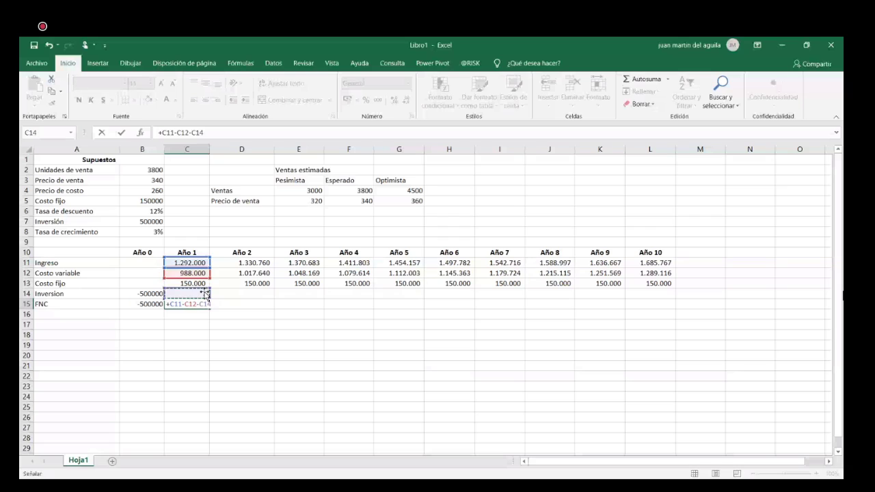
{"action": "key", "text": "ctrl+Return"}
{"action": "left_click_drag", "start_coordinate": [210, 309], "coordinate": [689, 287]}
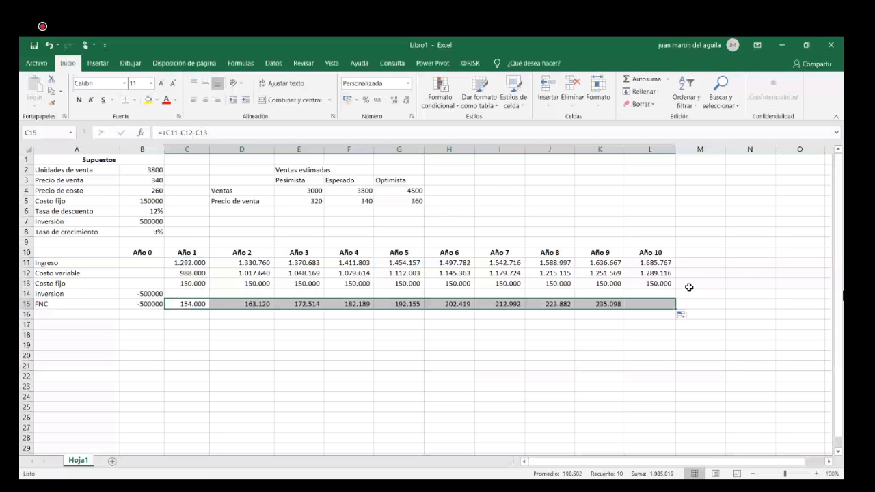
{"action": "left_click", "coordinate": [650, 324]}
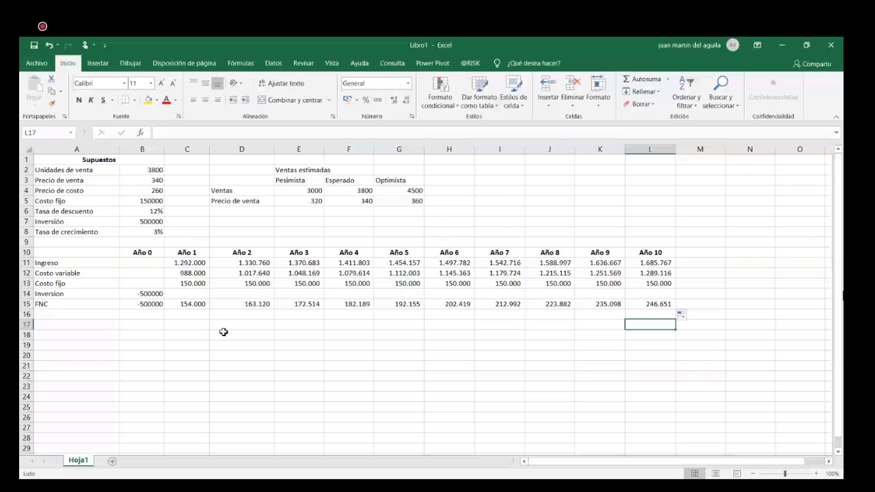
- Make the FNC row bold with a light blue fill and format B11:L15 with thousands separators and no decimals
{"action": "left_click_drag", "start_coordinate": [142, 263], "coordinate": [649, 304]}
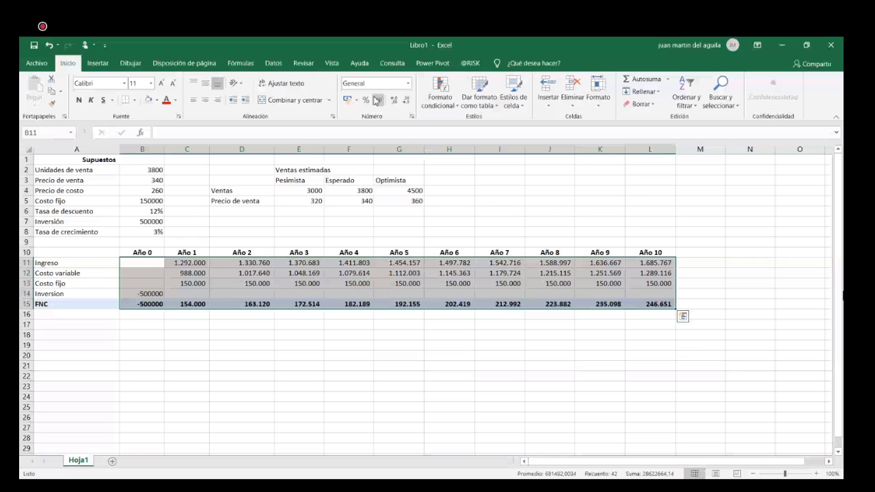
{"action": "left_click", "coordinate": [377, 100]}
{"action": "left_click", "coordinate": [295, 345]}
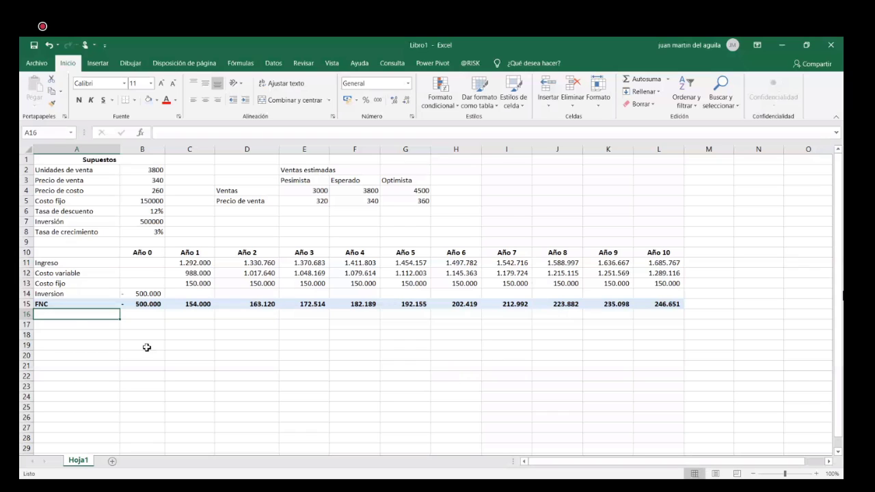
- Enter the labels "VAN" in A17 and "TIR" in A18
{"action": "left_click", "coordinate": [78, 326]}
{"action": "type", "text": "V"}
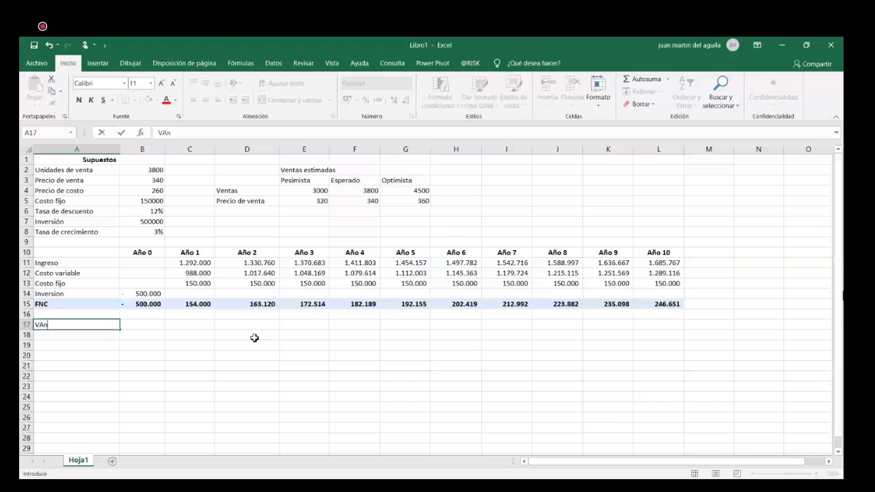
{"action": "type", "text": "AN"}
{"action": "key", "text": "Return"}
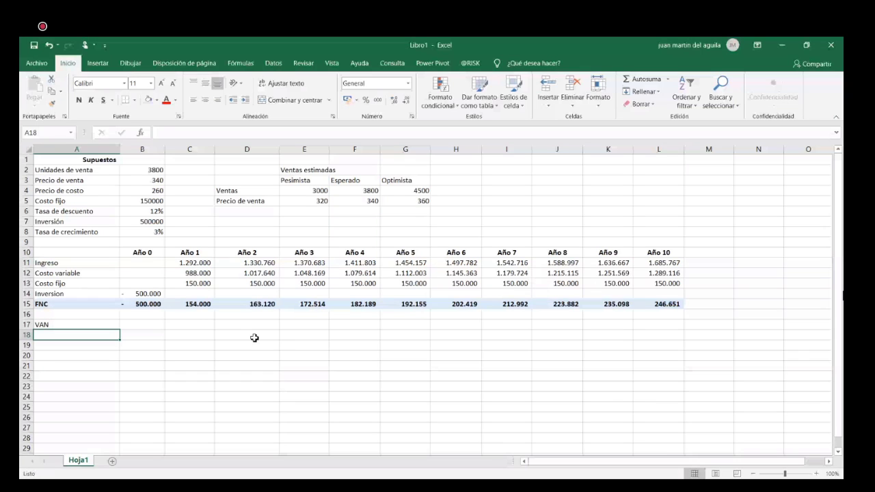
{"action": "type", "text": "TIR"}
{"action": "key", "text": "Tab"}
- Insert the VNA function in B17 with the discount rate B6 and the cash flows C15:L15
{"action": "key", "text": "Up"}
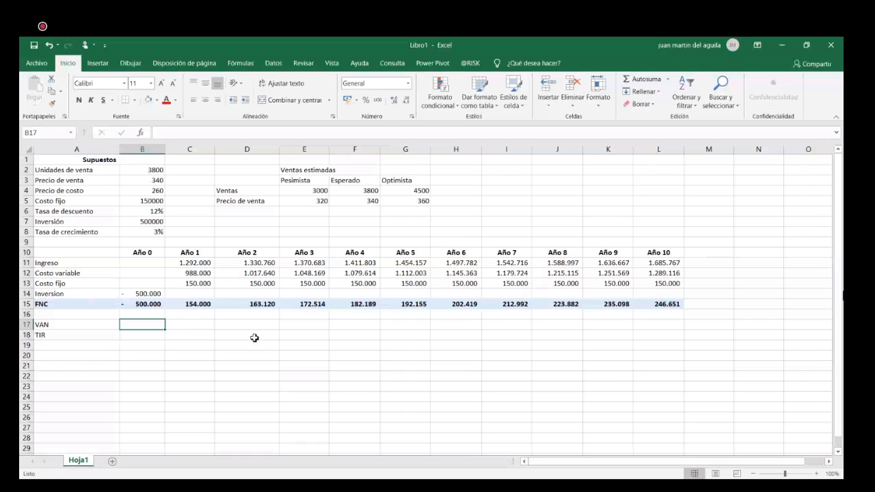
{"action": "left_click", "coordinate": [140, 132]}
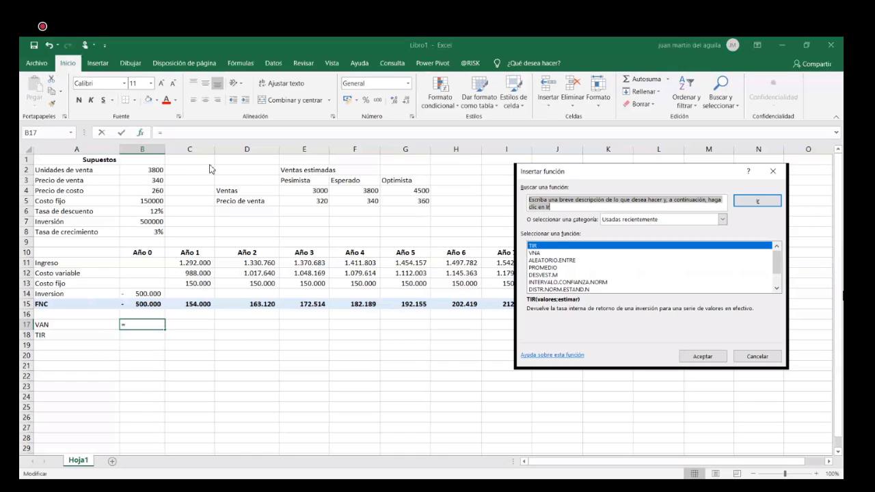
{"action": "left_click", "coordinate": [558, 252]}
{"action": "left_click", "coordinate": [704, 356]}
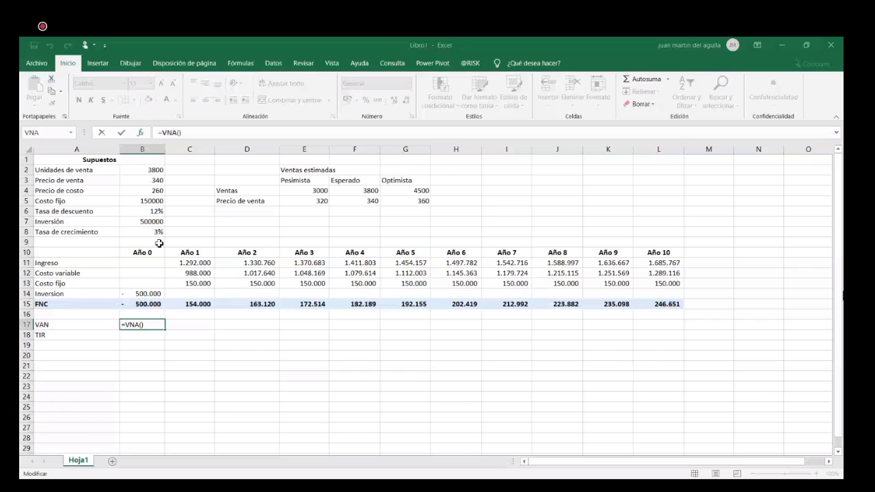
{"action": "left_click", "coordinate": [142, 212]}
{"action": "type", "text": ";"}
{"action": "left_click_drag", "start_coordinate": [204, 305], "coordinate": [658, 304]}
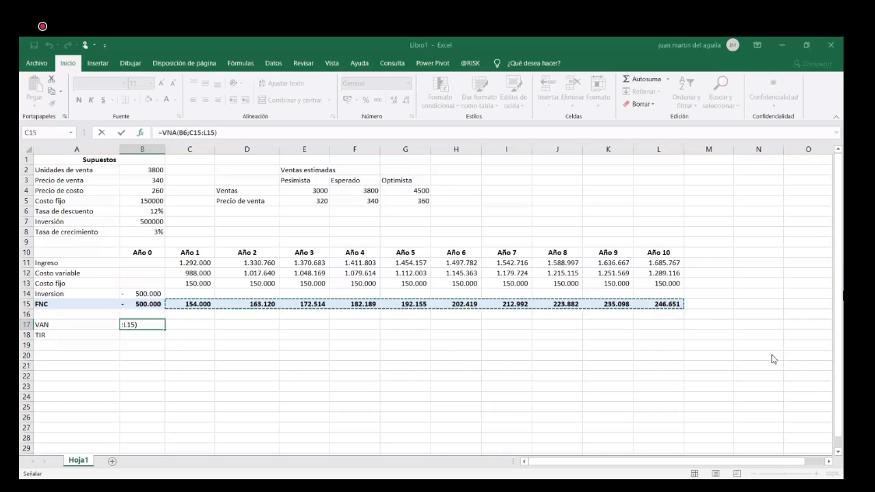
{"action": "key", "text": "ctrl+Return"}
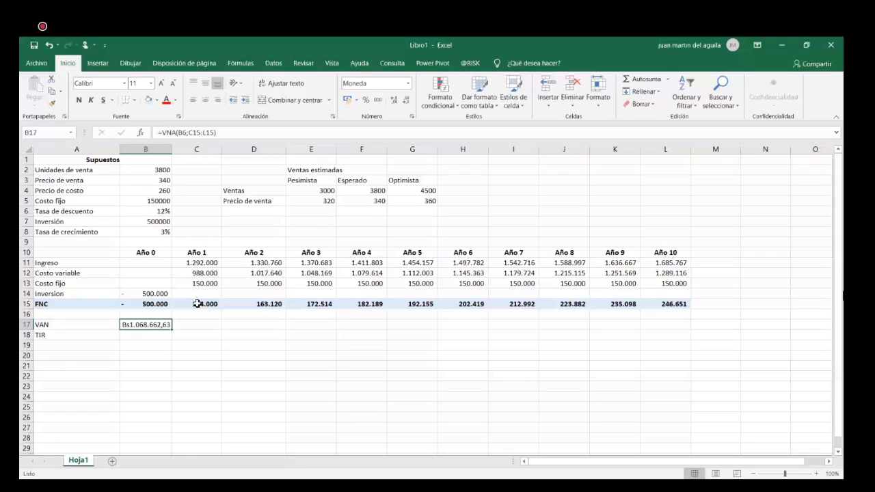
- Add the Año 0 cash flow B15 to the VAN formula in B17
{"action": "key", "text": "F2"}
{"action": "type", "text": "+"}
{"action": "left_click", "coordinate": [153, 306]}
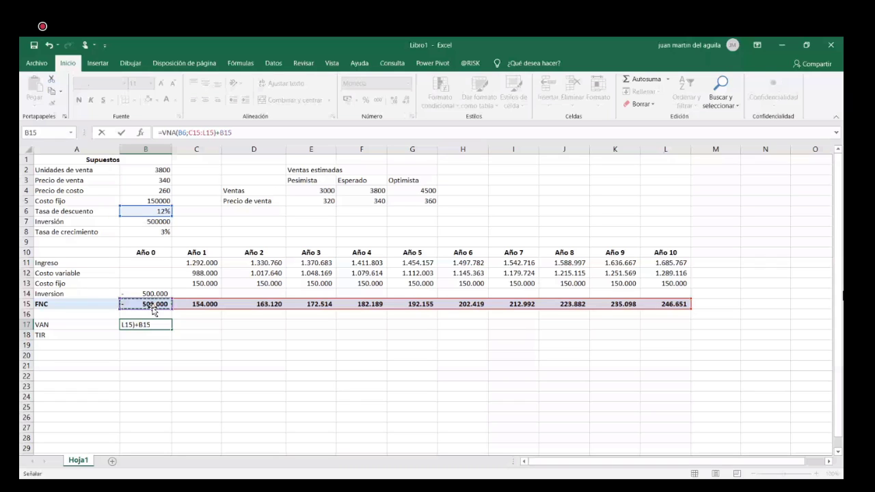
{"action": "key", "text": "Return"}
- Calculate the TIR in B18 with the TIR function over the cash flows B15:L15
{"action": "type", "text": "=TIR("}
{"action": "left_click_drag", "start_coordinate": [145, 303], "coordinate": [663, 312]}
{"action": "type", "text": ")"}
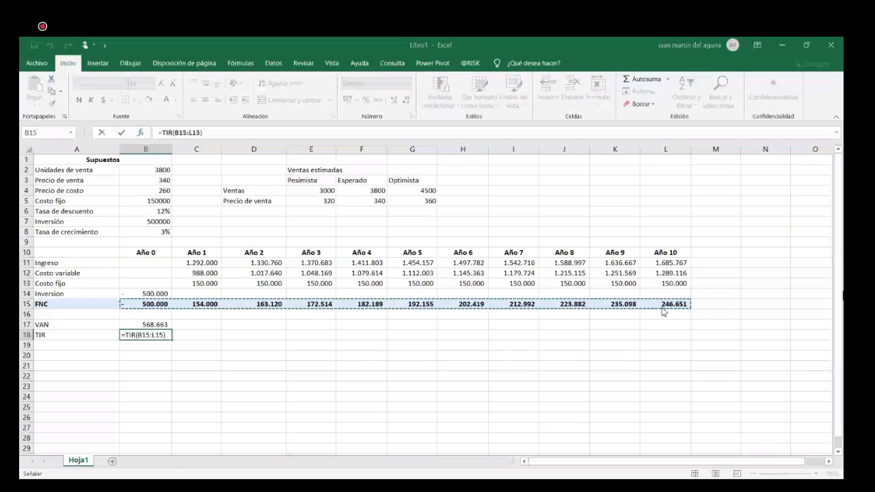
{"action": "key", "text": "ctrl+Return"}
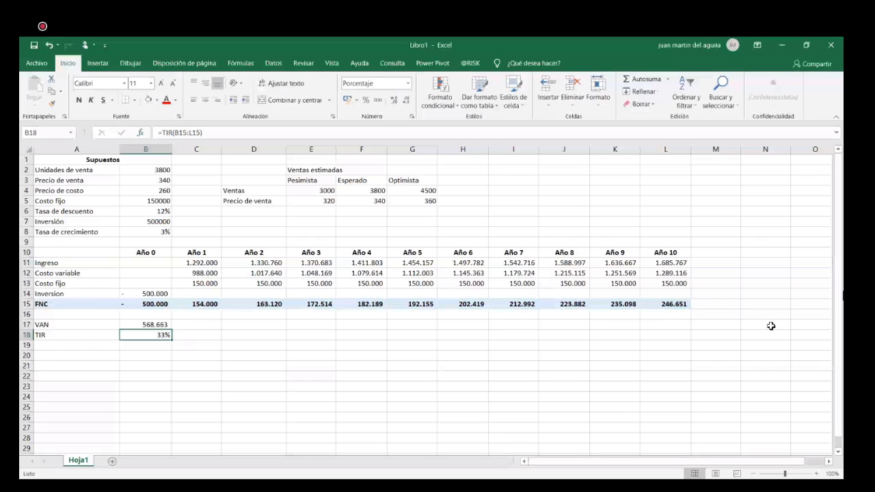
{"action": "left_click", "coordinate": [182, 336]}
{"action": "left_click", "coordinate": [195, 324]}
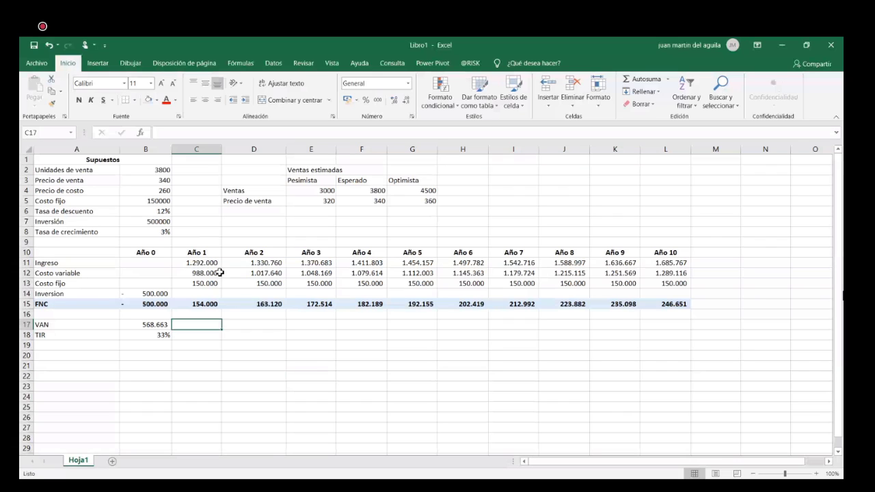
{"action": "left_click", "coordinate": [165, 172]}
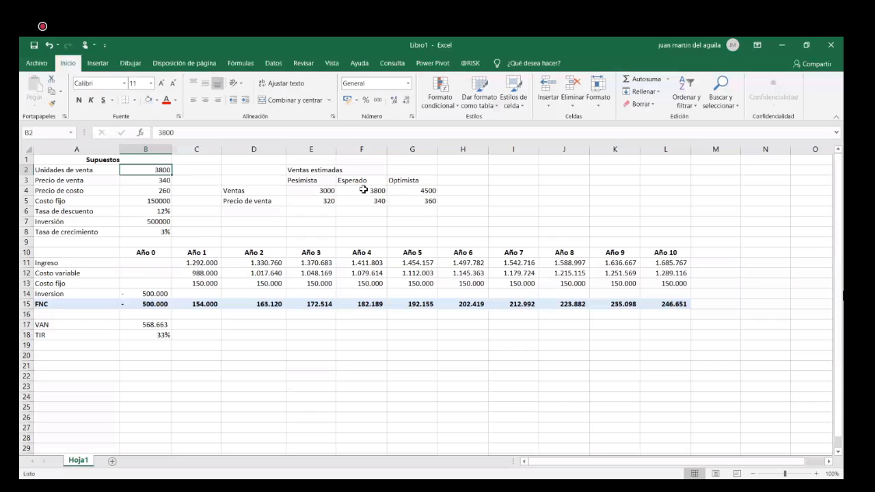
- Try 4000 sales units in B2 to test the model, and undo the change
{"action": "type", "text": "4000"}
{"action": "key", "text": "Return"}
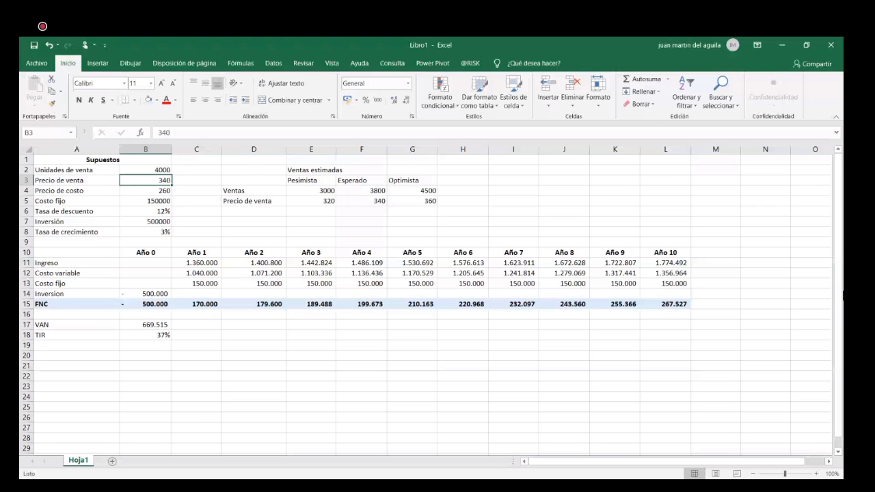
{"action": "left_click", "coordinate": [49, 45]}
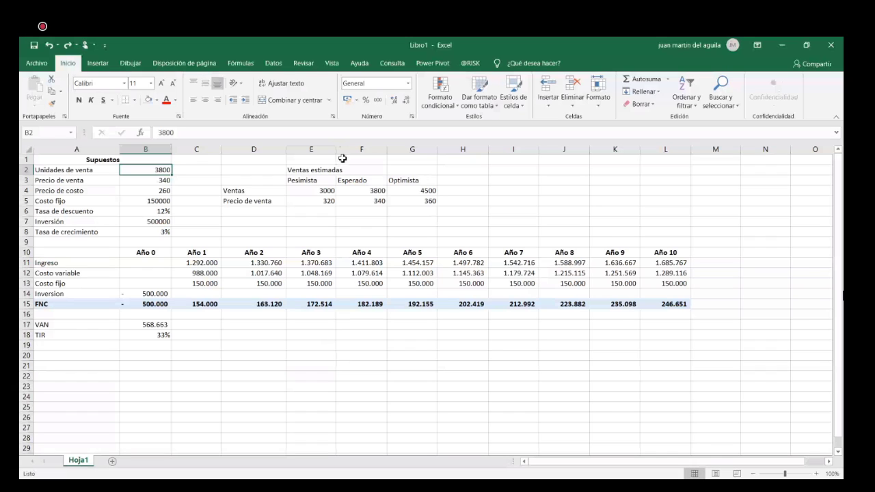
- Merge and center the title "Ventas estimadas" across E2:G2 and make it bold
{"action": "left_click_drag", "start_coordinate": [331, 169], "coordinate": [413, 171]}
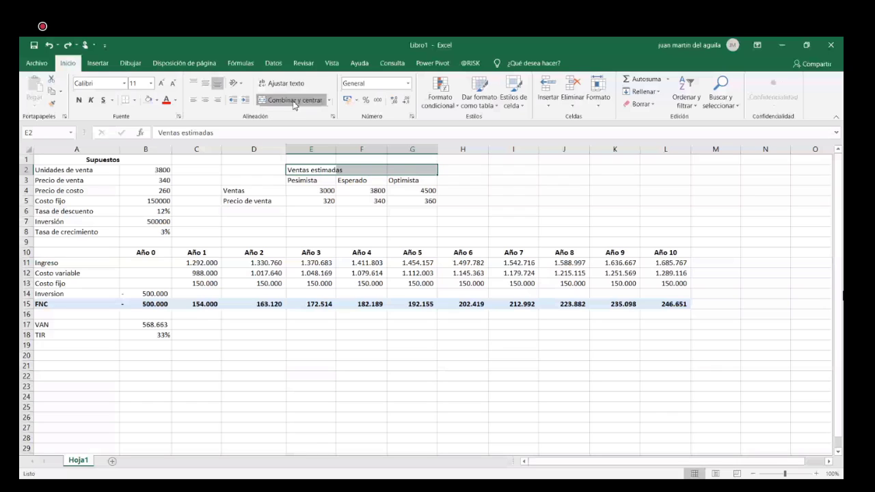
{"action": "left_click", "coordinate": [295, 101]}
{"action": "key", "text": "ctrl+n"}
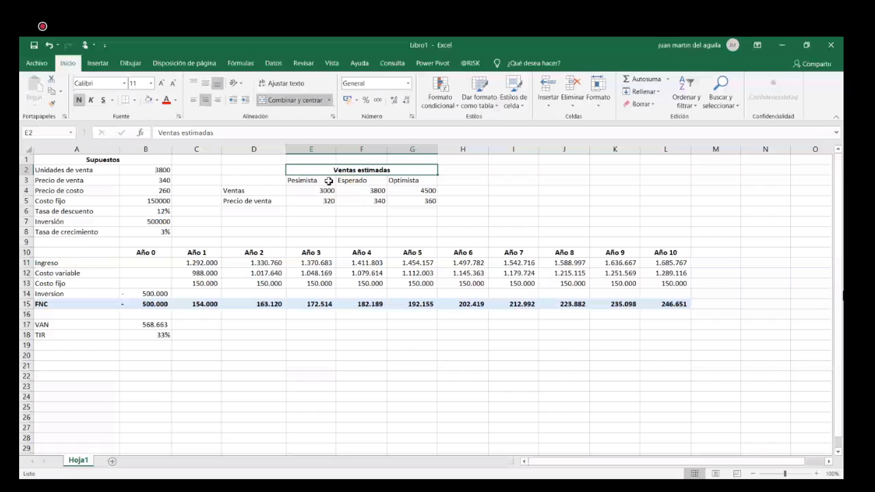
- Center the scenario headers Pesimista, Esperado and Optimista in E3:G3 and make them bold
{"action": "left_click_drag", "start_coordinate": [329, 181], "coordinate": [410, 180]}
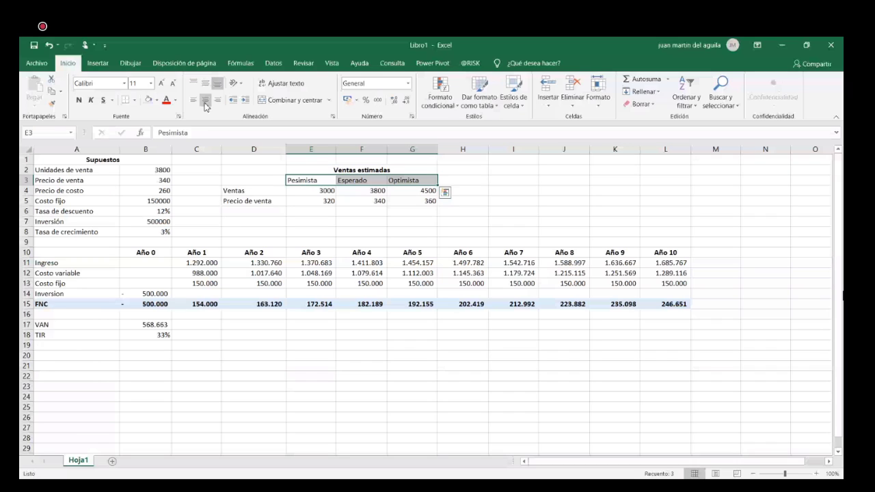
{"action": "left_click", "coordinate": [205, 100]}
{"action": "key", "text": "ctrl+n"}
{"action": "left_click", "coordinate": [463, 376]}
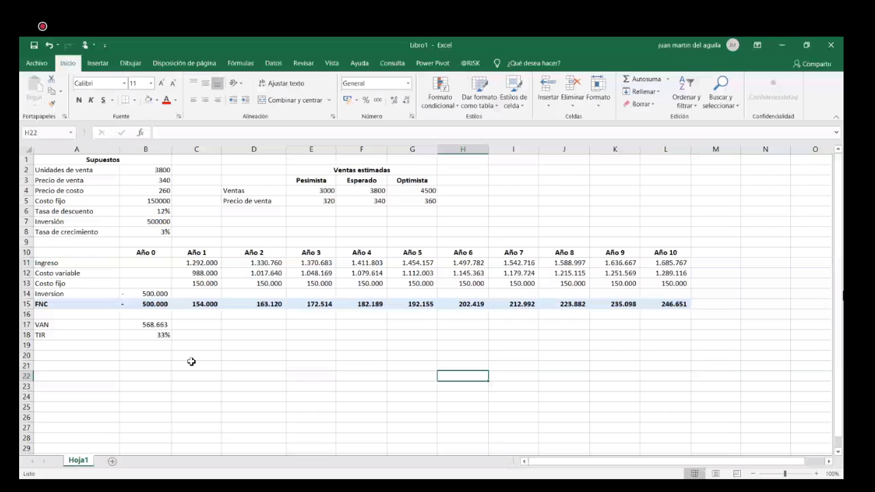
{"action": "left_click", "coordinate": [197, 356]}
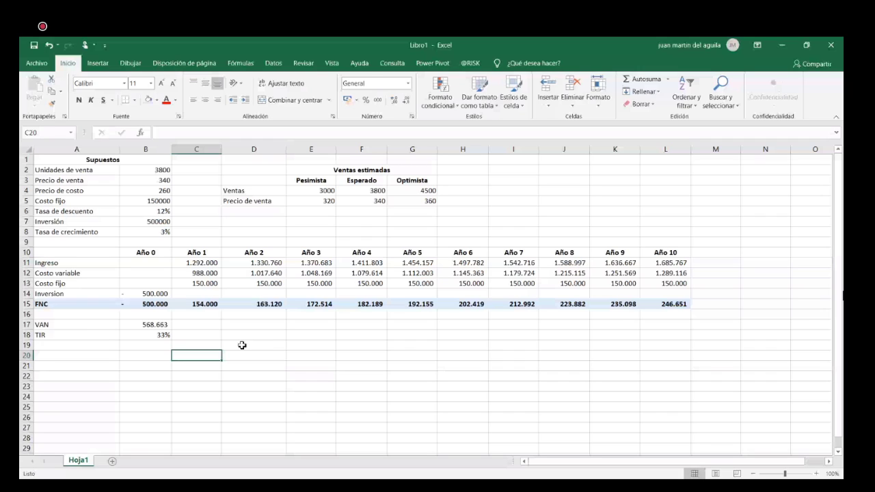
{"action": "left_click", "coordinate": [471, 63]}
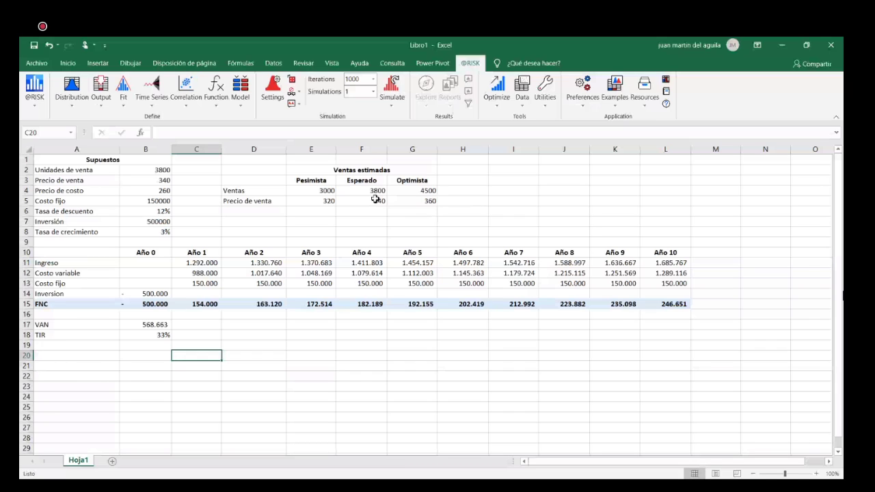
{"action": "left_click", "coordinate": [74, 105]}
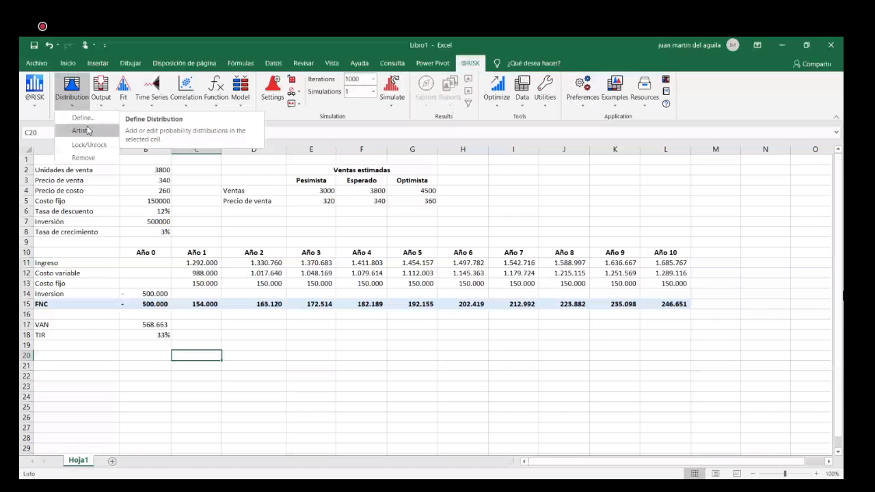
{"action": "left_click", "coordinate": [212, 166]}
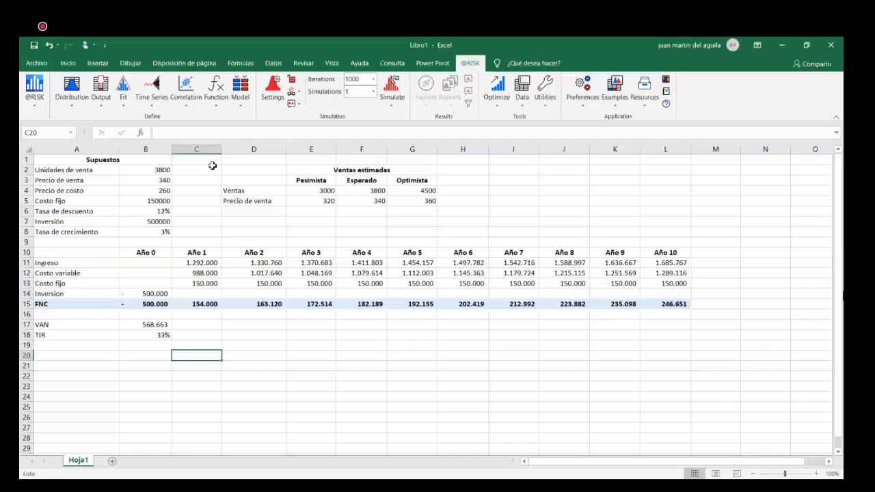
{"action": "left_click", "coordinate": [157, 169]}
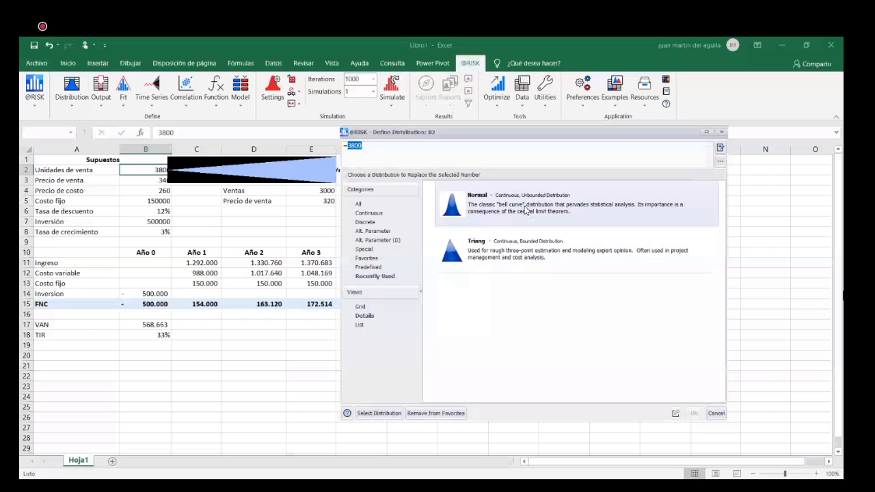
{"action": "double_click", "coordinate": [565, 258]}
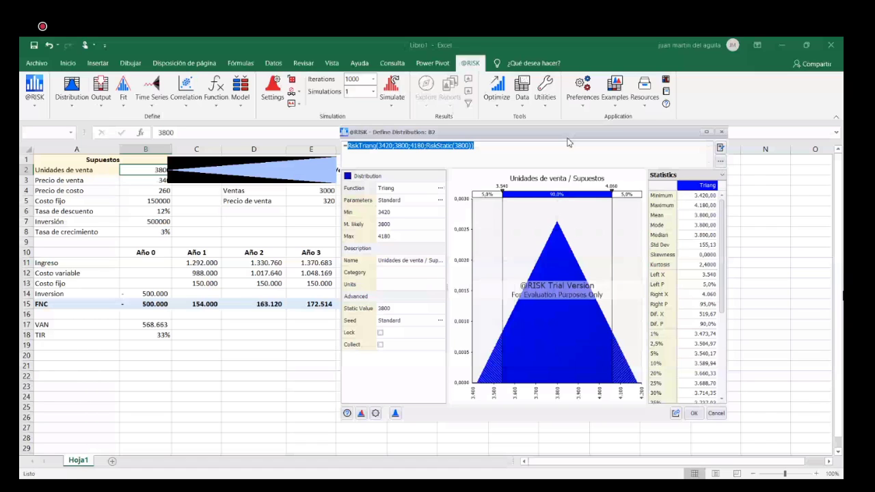
{"action": "left_click_drag", "start_coordinate": [567, 143], "coordinate": [599, 230]}
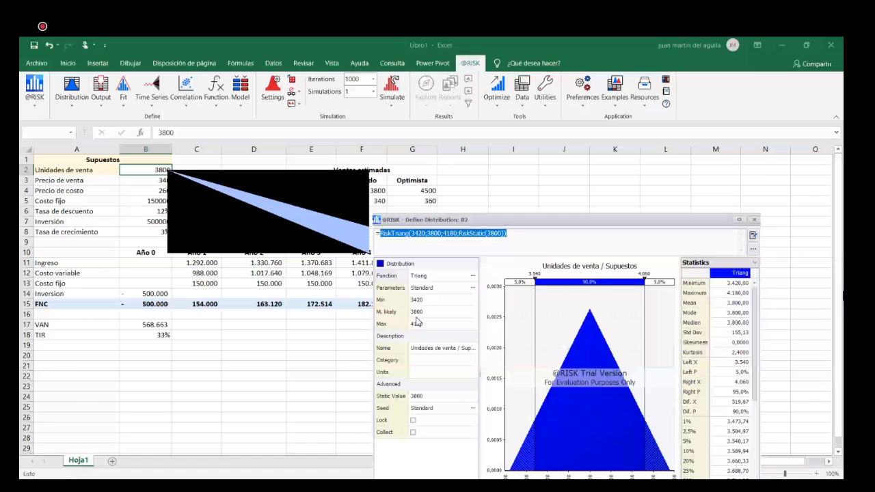
- Link the B2 distribution's minimum to E4, most likely value to F4 and maximum to G4, and accept it
{"action": "left_click", "coordinate": [438, 299]}
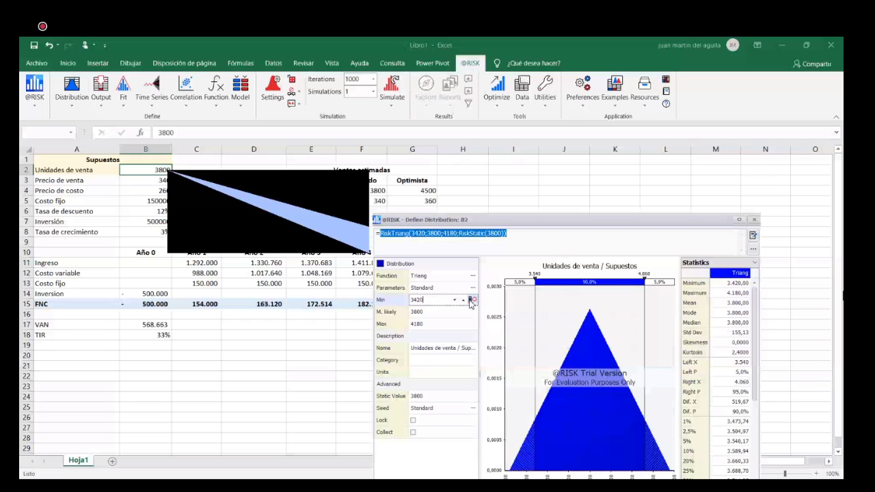
{"action": "left_click", "coordinate": [471, 302]}
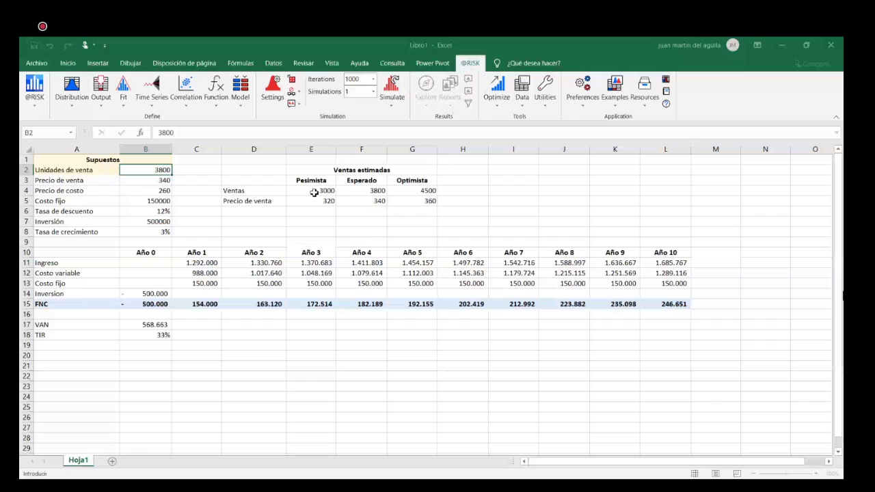
{"action": "left_click", "coordinate": [313, 193]}
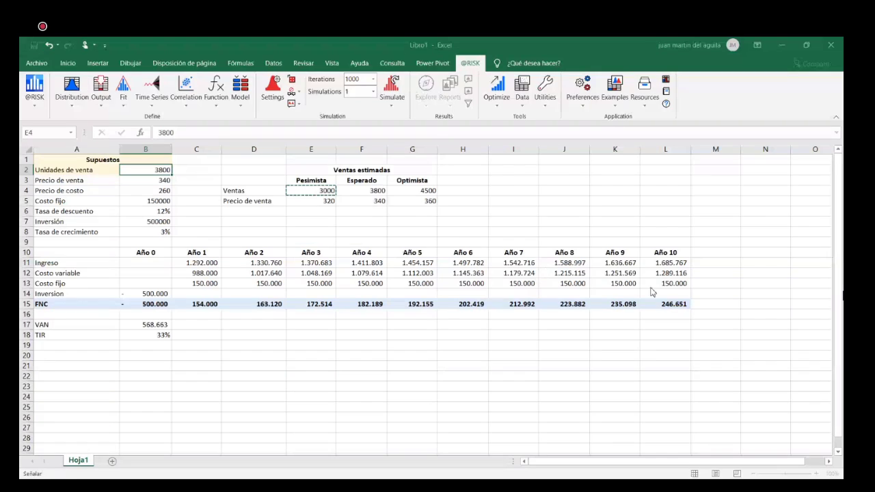
{"action": "key", "text": "Return"}
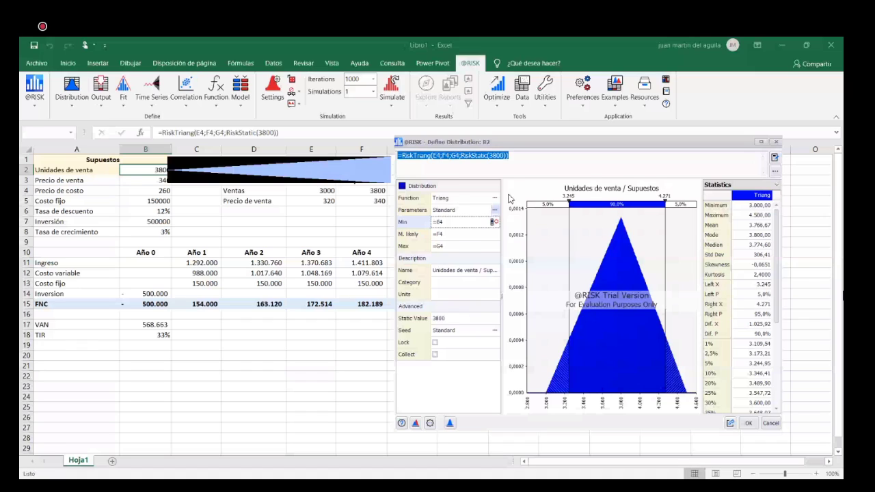
{"action": "key", "text": "Return"}
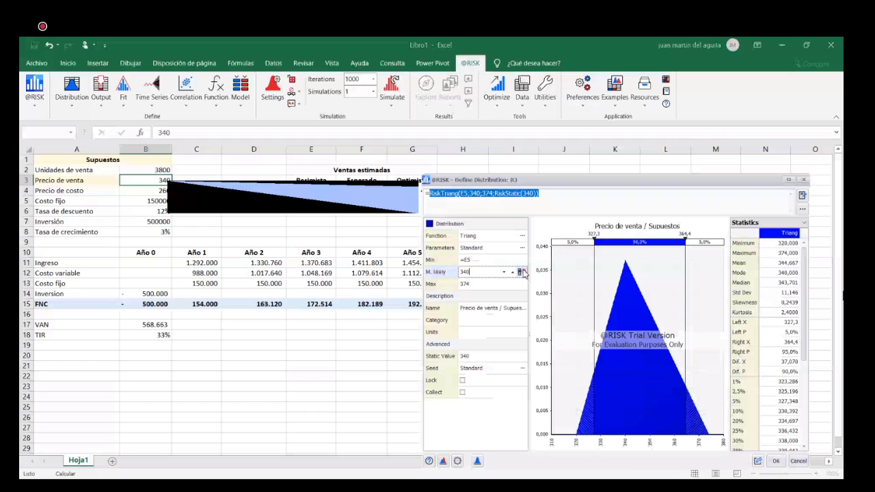
- Define the triangular distribution of Precio de venta in B3 with minimum E5, most likely F5 and maximum G5
{"action": "left_click", "coordinate": [521, 285]}
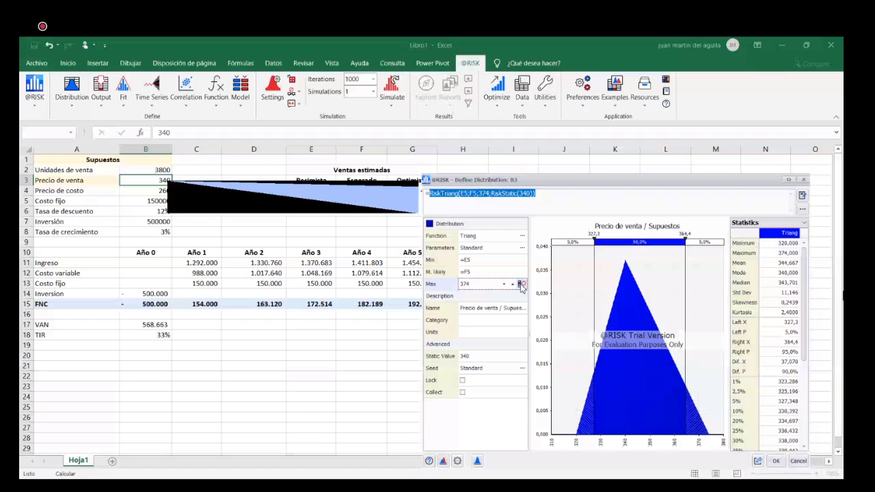
{"action": "left_click", "coordinate": [522, 286]}
{"action": "left_click", "coordinate": [412, 191]}
{"action": "left_click", "coordinate": [776, 461]}
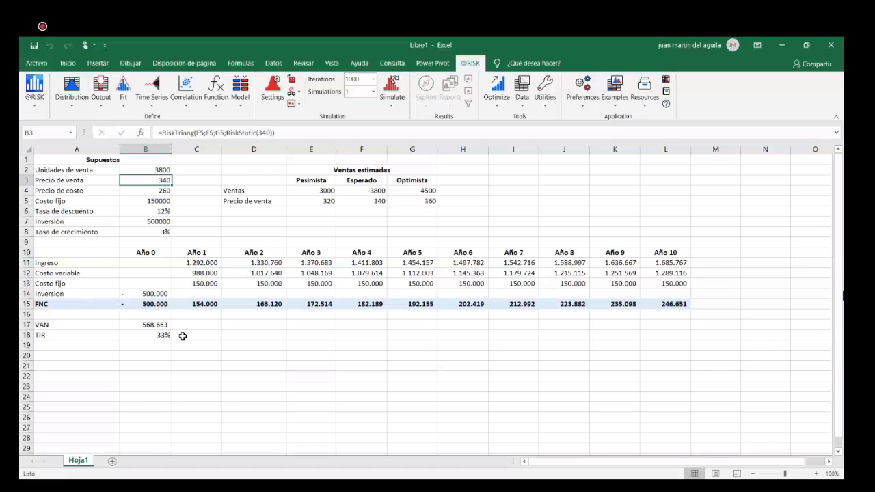
{"action": "left_click", "coordinate": [157, 171]}
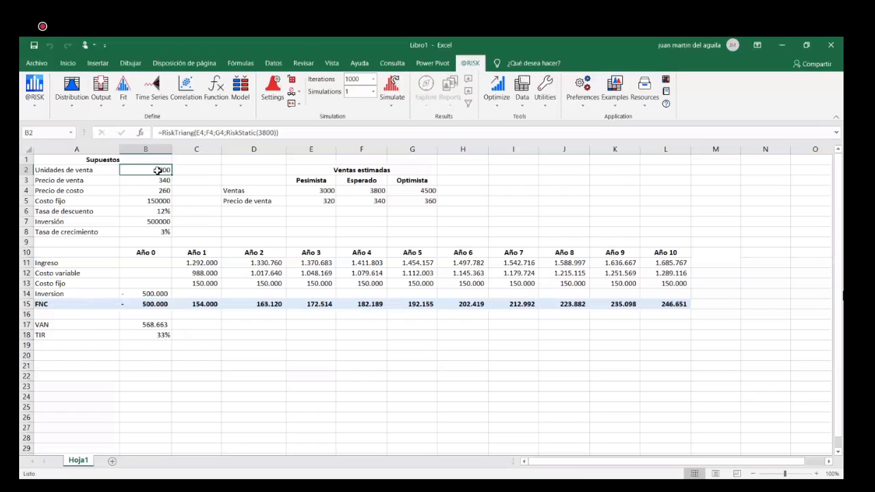
{"action": "left_click_drag", "start_coordinate": [158, 170], "coordinate": [162, 180]}
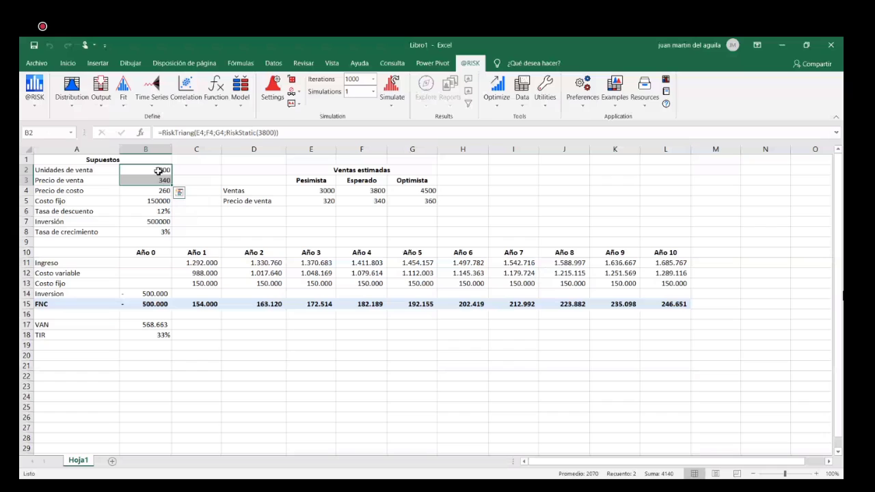
{"action": "left_click", "coordinate": [177, 333]}
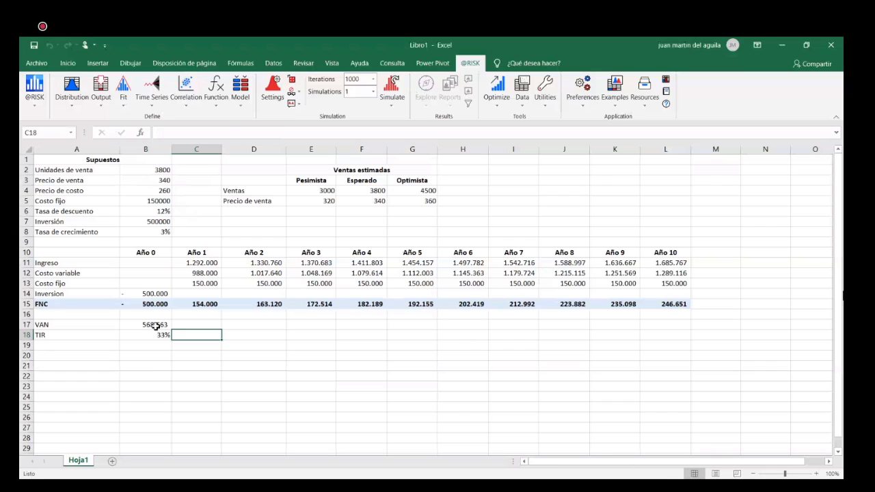
{"action": "left_click_drag", "start_coordinate": [159, 326], "coordinate": [162, 335]}
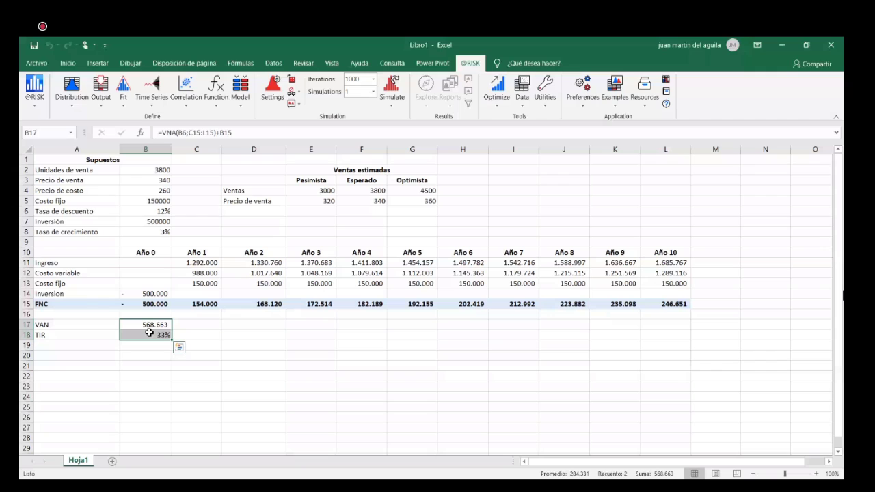
{"action": "left_click", "coordinate": [102, 88]}
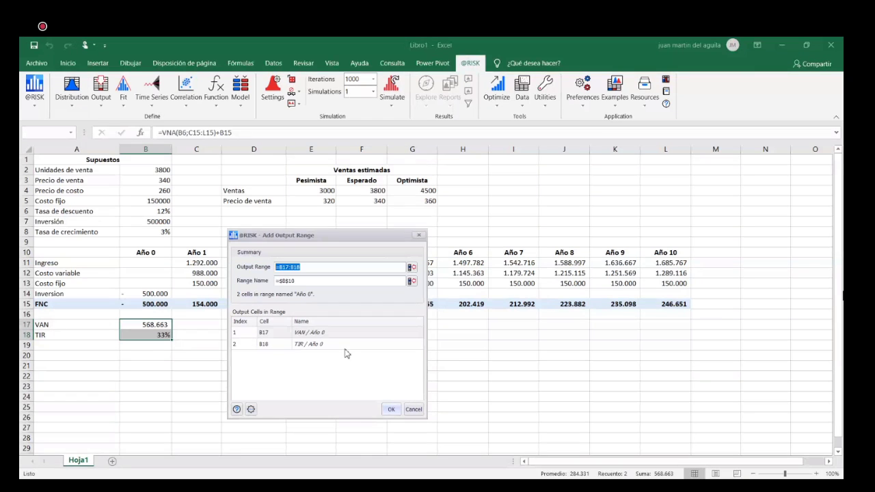
{"action": "left_click", "coordinate": [392, 409]}
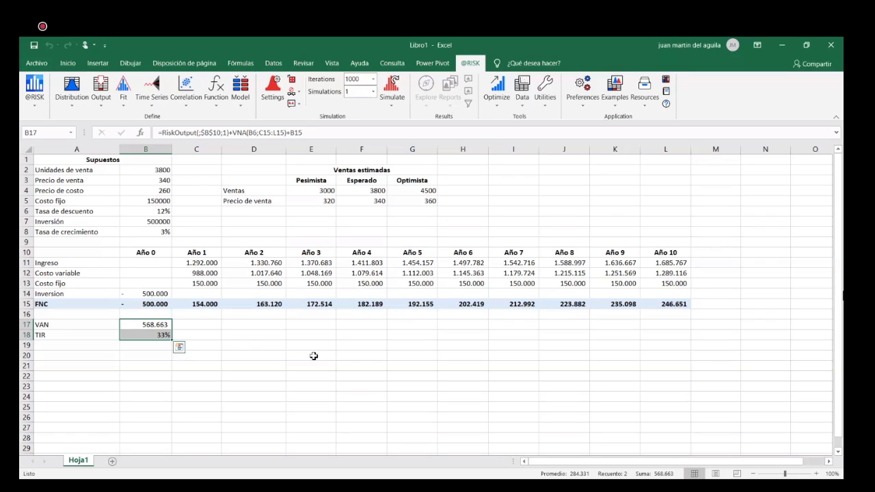
- Run the simulation with 1000 iterations and examine the output distributions of VAN in B17 and TIR in B18
{"action": "left_click", "coordinate": [394, 86]}
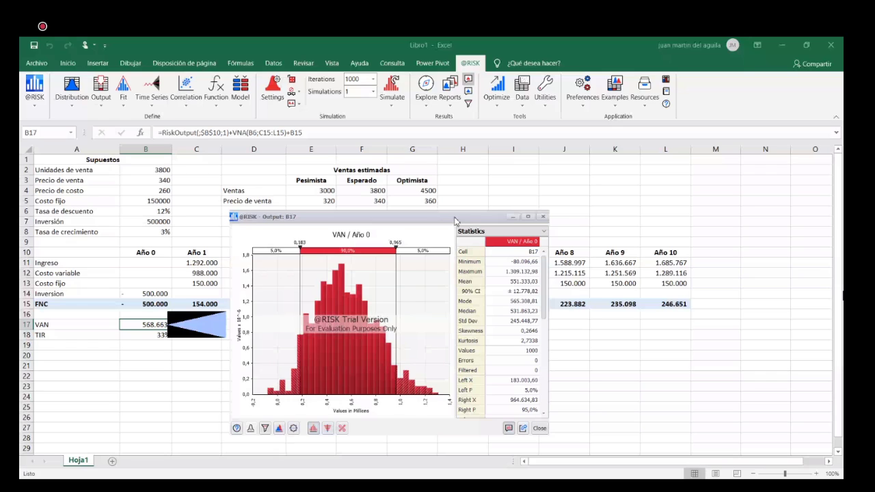
{"action": "left_click_drag", "start_coordinate": [455, 221], "coordinate": [496, 227]}
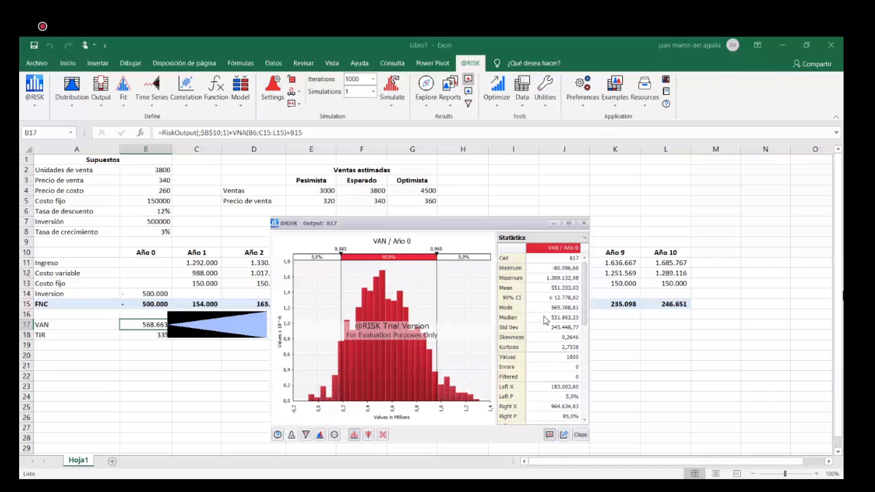
{"action": "key", "text": "Tab"}
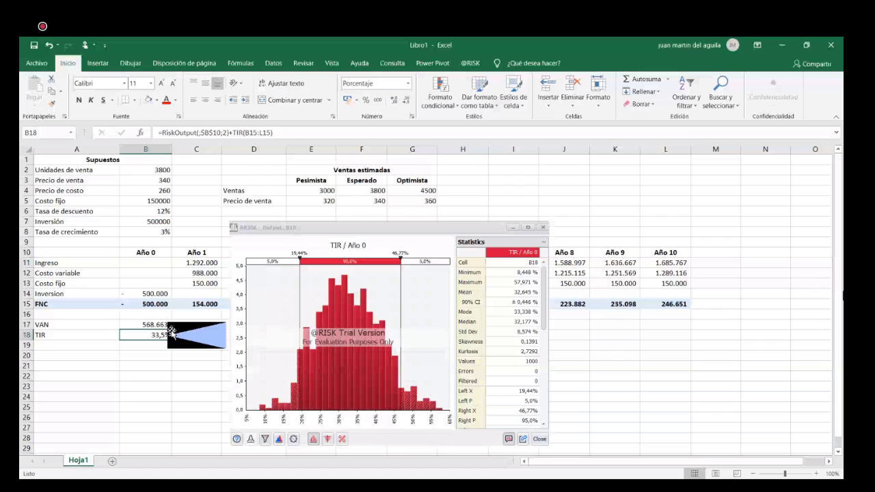
{"action": "left_click", "coordinate": [471, 63]}
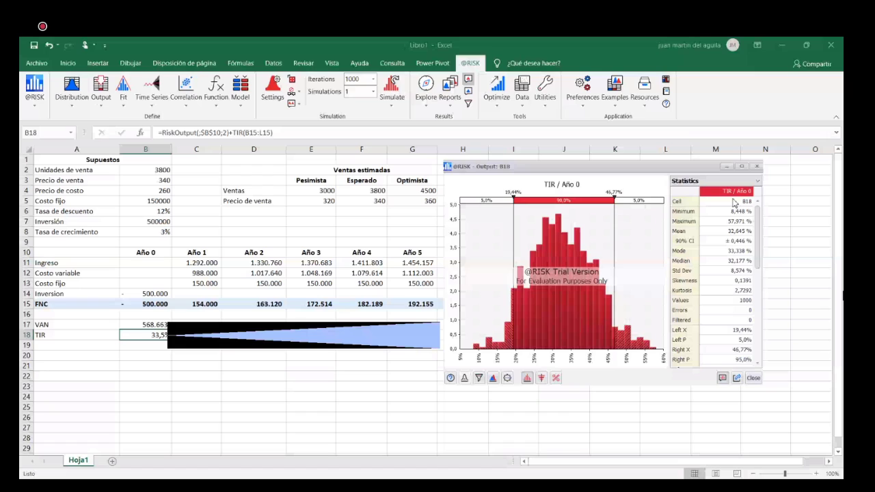
- Rename the sheet Hoja1 as "Simulacion Sup Exp"
{"action": "left_click", "coordinate": [88, 462]}
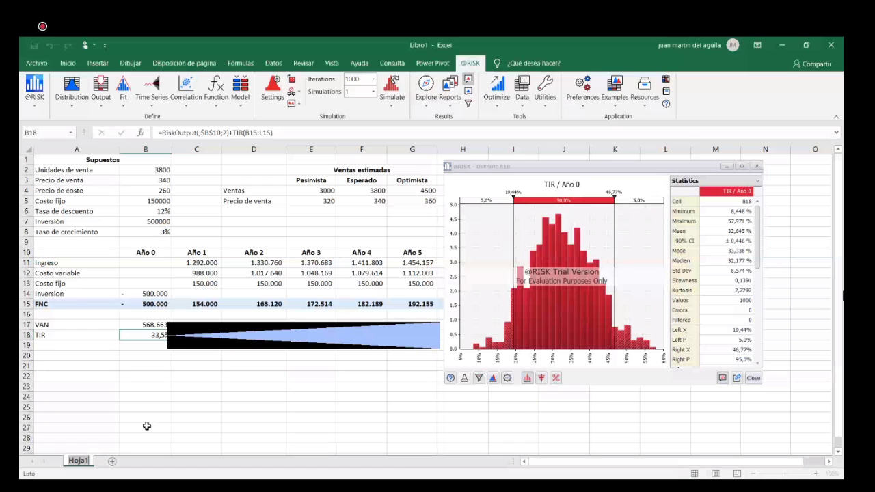
{"action": "type", "text": "S"}
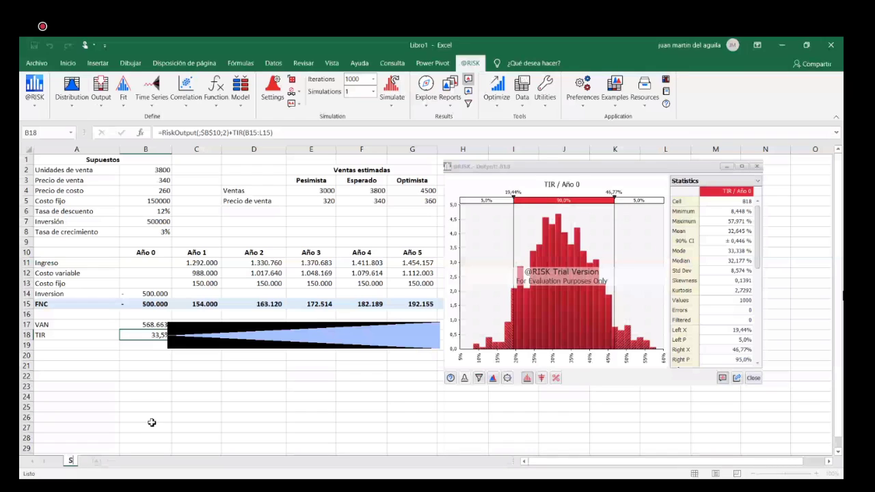
{"action": "type", "text": "imulacion"}
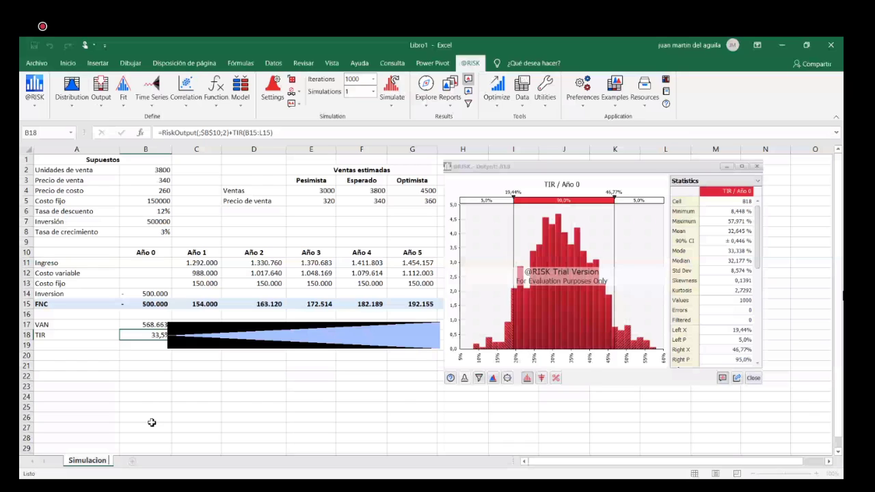
{"action": "type", "text": " Sup Exp"}
{"action": "key", "text": "Return"}
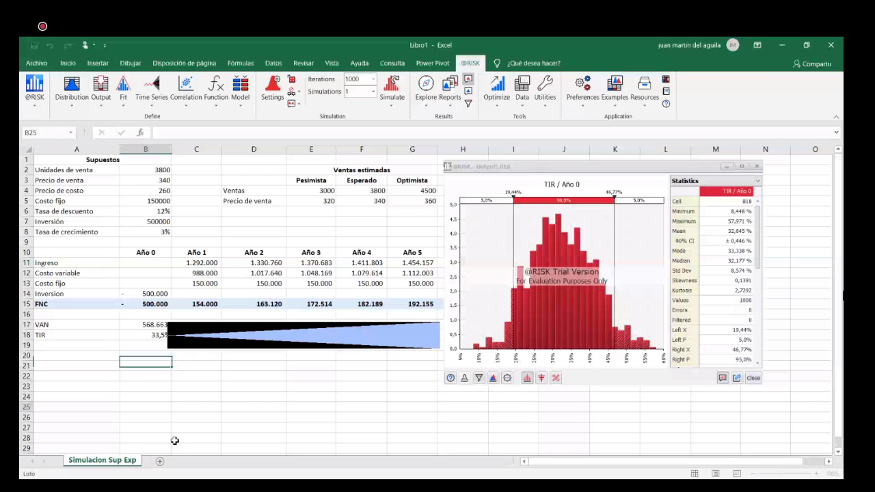
- Add a new sheet and name it "Simulación bajo medias"
{"action": "left_click", "coordinate": [159, 461]}
{"action": "key", "text": "alt+h"}
{"action": "type", "text": "orSimulaci"}
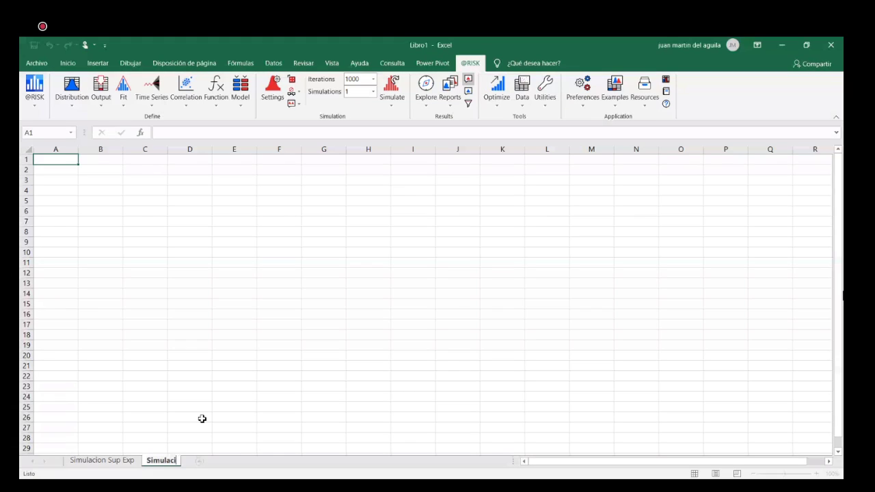
{"action": "type", "text": "ón bao meida"}
{"action": "key", "text": "BackSpace"}
{"action": "key", "text": "BackSpace"}
{"action": "key", "text": "BackSpace"}
{"action": "key", "text": "BackSpace"}
{"action": "key", "text": "BackSpace"}
{"action": "key", "text": "BackSpace"}
{"action": "key", "text": "BackSpace"}
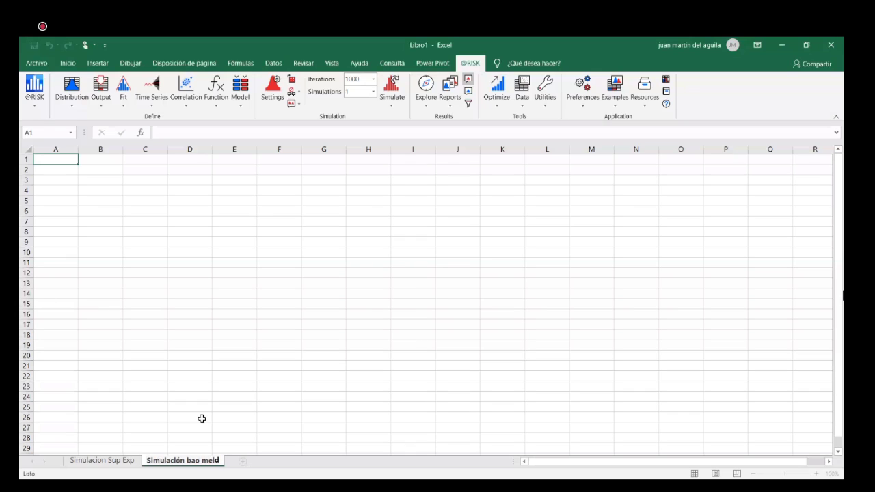
{"action": "type", "text": "jo medias"}
{"action": "key", "text": "Return"}
{"action": "left_click", "coordinate": [202, 418]}
{"action": "left_click", "coordinate": [101, 460]}
{"action": "left_click_drag", "start_coordinate": [77, 160], "coordinate": [110, 232]}
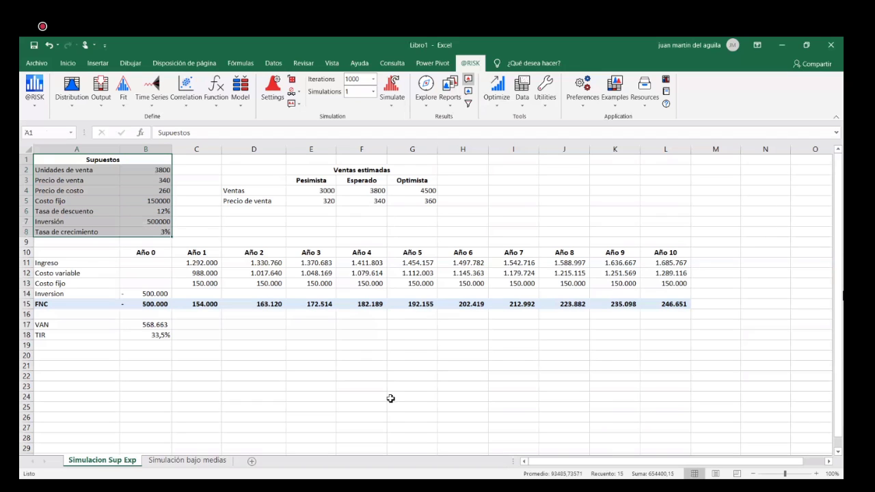
{"action": "left_click", "coordinate": [187, 460]}
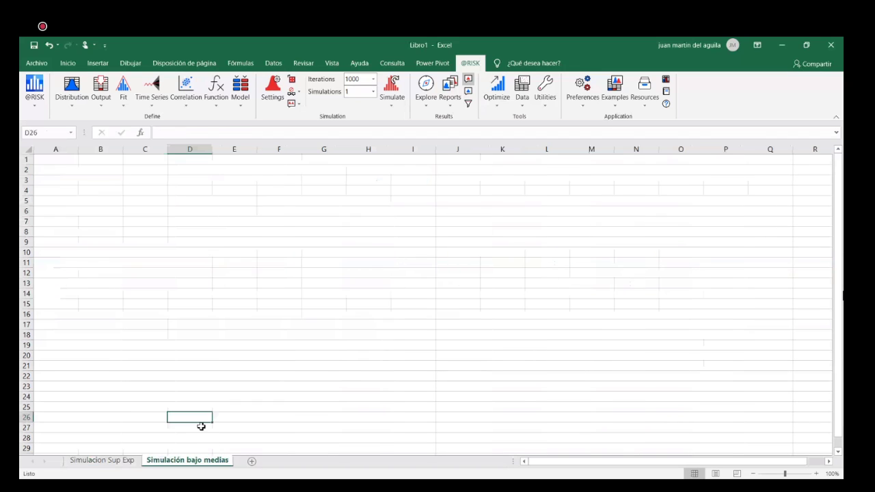
{"action": "left_click", "coordinate": [52, 159]}
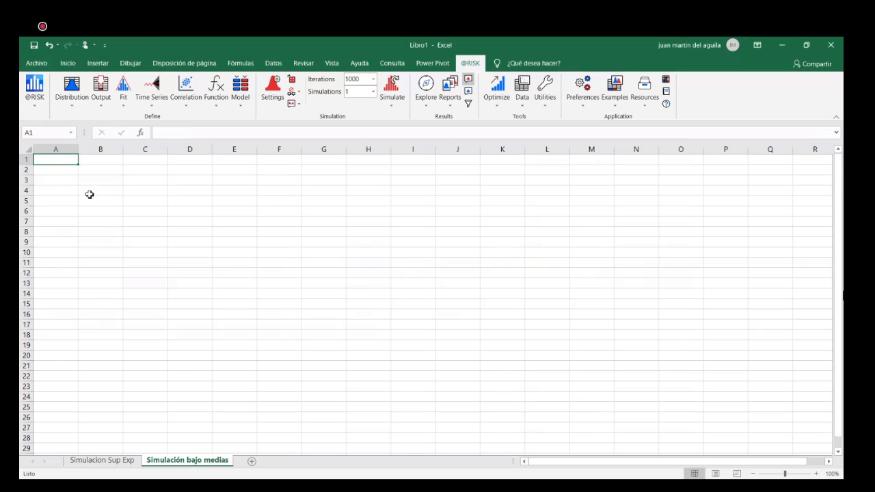
{"action": "left_click", "coordinate": [110, 461]}
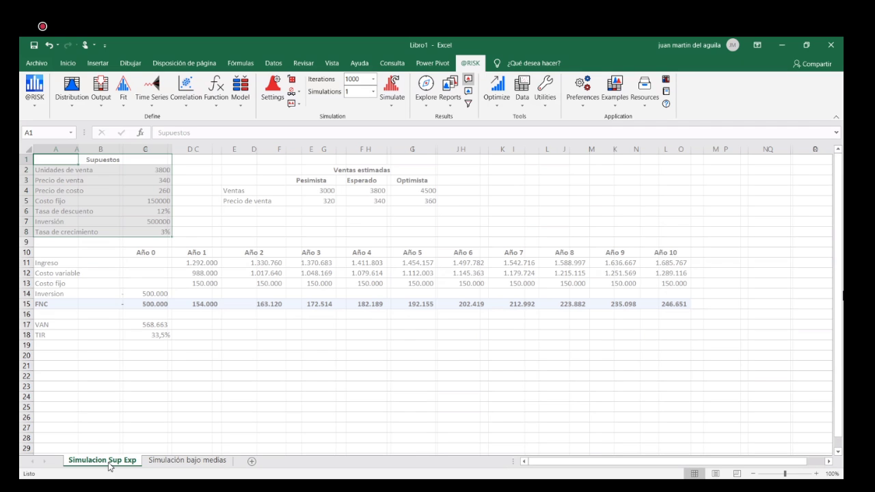
{"action": "left_click", "coordinate": [28, 149]}
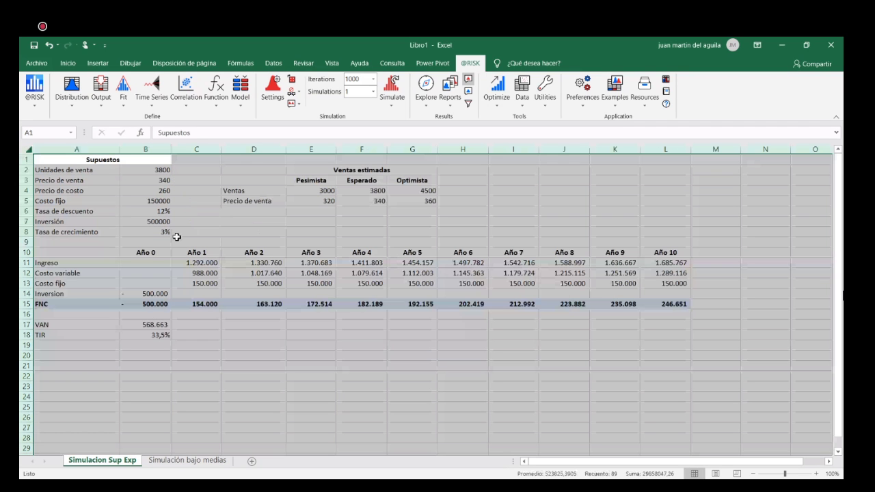
{"action": "left_click", "coordinate": [200, 461]}
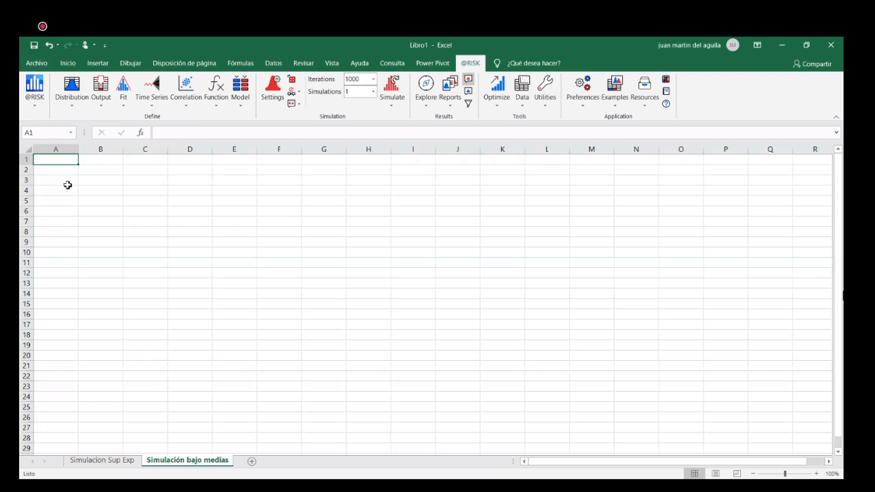
{"action": "left_click", "coordinate": [30, 150]}
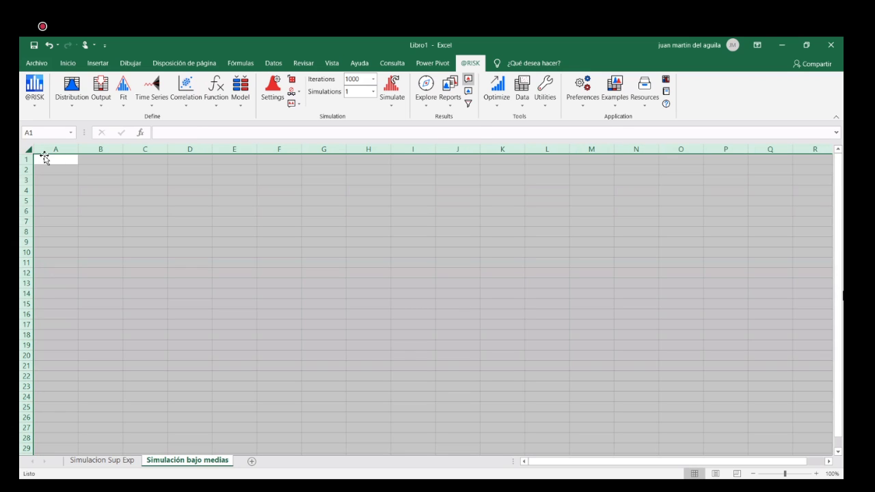
{"action": "left_click", "coordinate": [43, 160]}
{"action": "key", "text": "ctrl+e"}
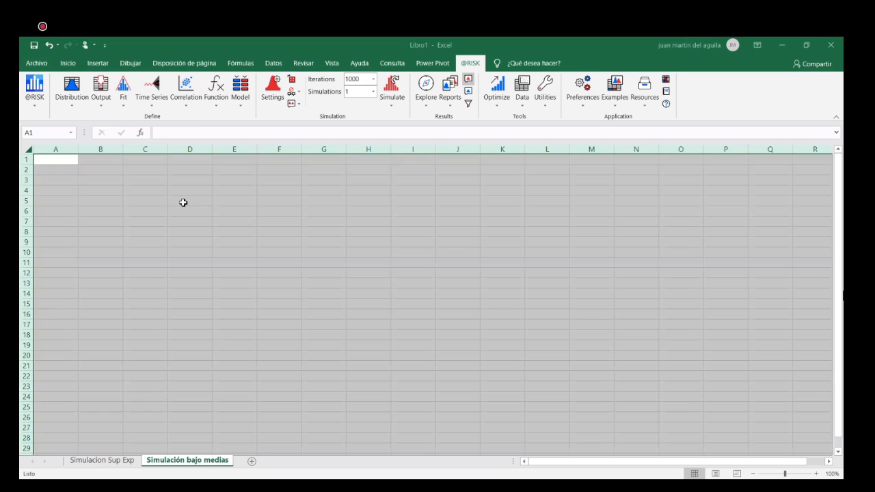
{"action": "left_click", "coordinate": [59, 165]}
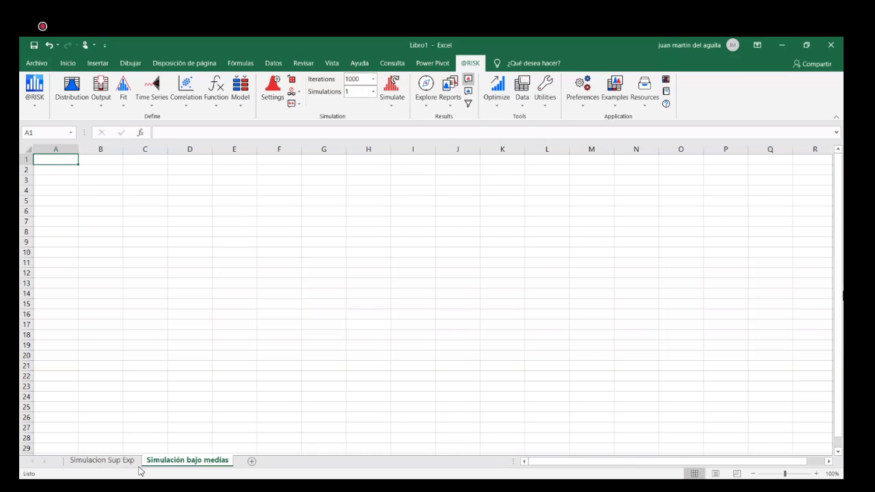
- Copy the entire Simulacion Sup Exp sheet into Simulación bajo medias, starting at A1
{"action": "left_click", "coordinate": [102, 460]}
{"action": "left_click", "coordinate": [30, 150]}
{"action": "key", "text": "ctrl+c"}
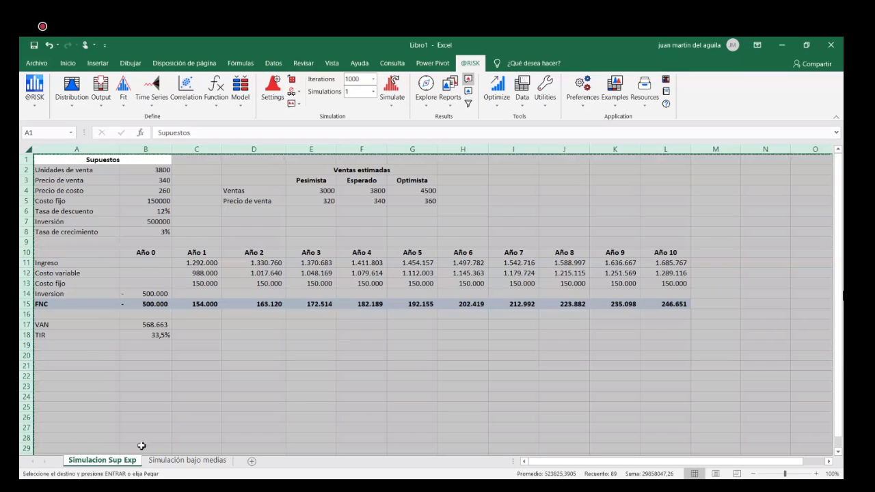
{"action": "left_click", "coordinate": [188, 460]}
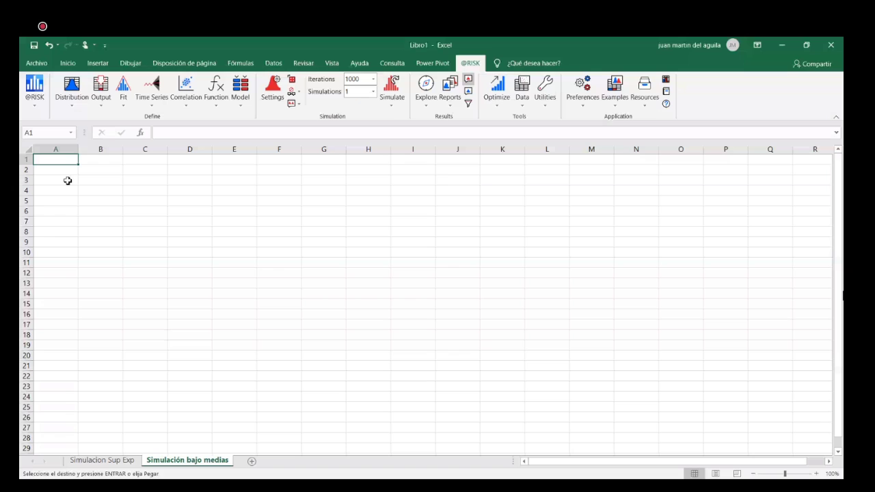
{"action": "key", "text": "ctrl+v"}
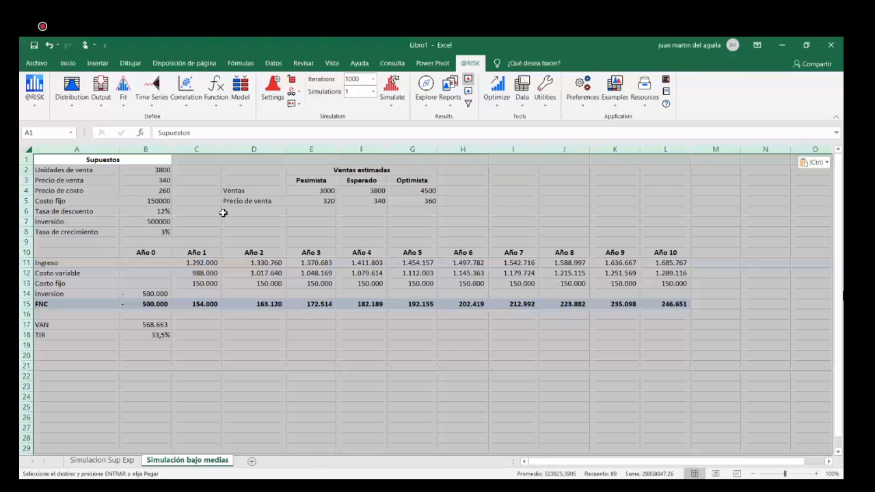
- Clear the Ventas estimadas table in D2:G6 and the triangular distribution formulas in B2:B3 on the copied sheet
{"action": "left_click", "coordinate": [225, 211]}
{"action": "left_click_drag", "start_coordinate": [267, 168], "coordinate": [412, 207]}
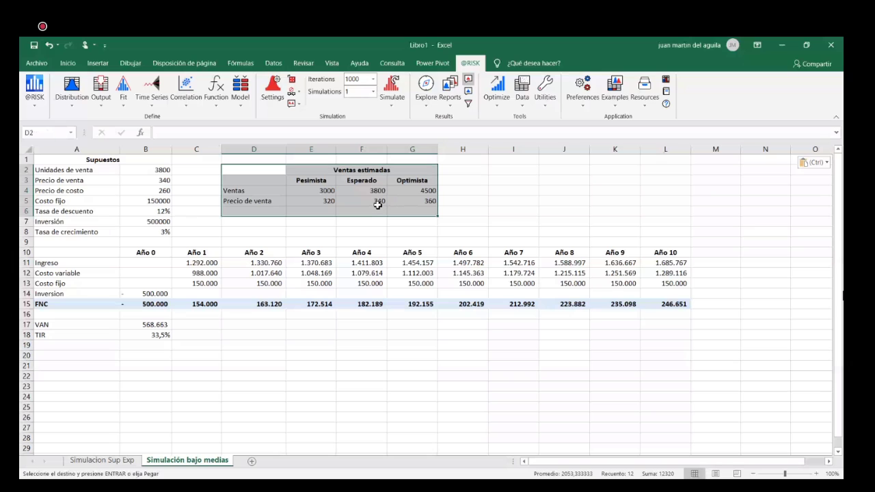
{"action": "key", "text": "Delete"}
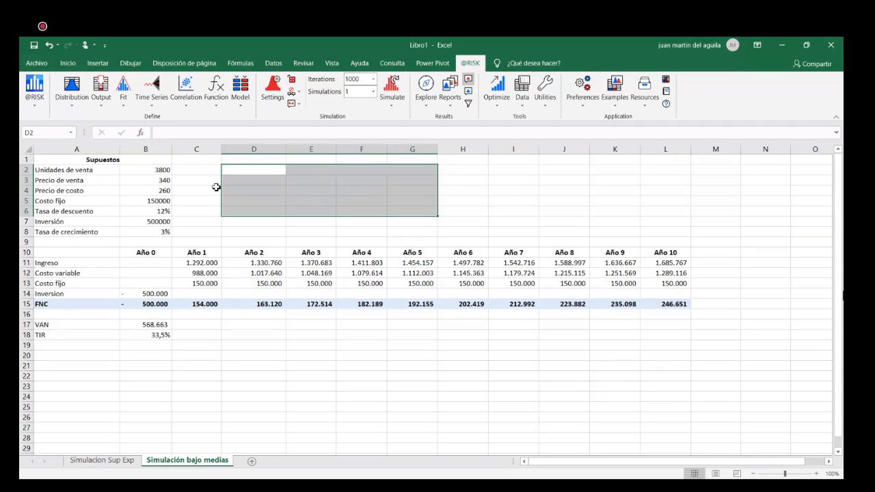
{"action": "left_click", "coordinate": [164, 171]}
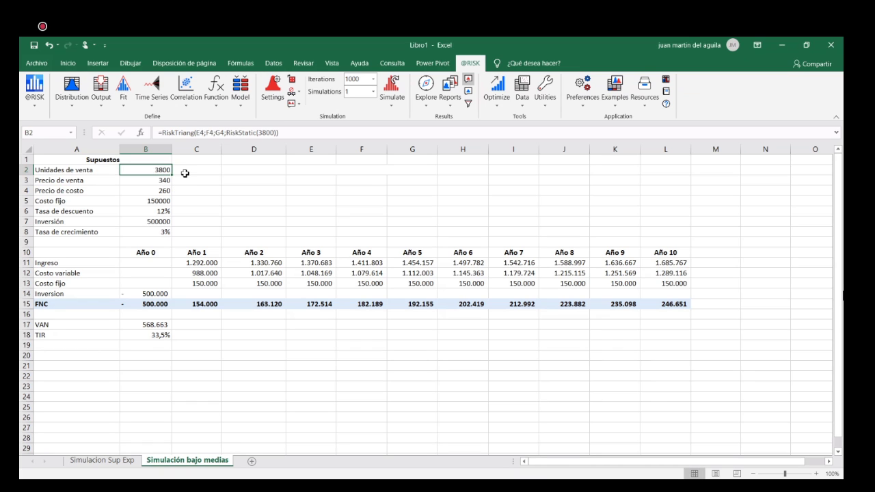
{"action": "key", "text": "shift+Down"}
{"action": "key", "text": "Delete"}
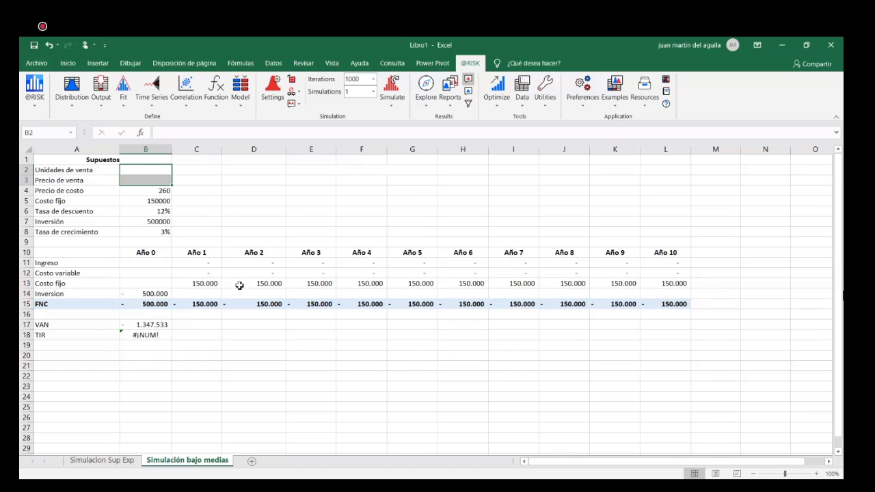
- Enter the labels "Media" in D3 and "varianza" in D4
{"action": "left_click", "coordinate": [160, 170]}
{"action": "left_click", "coordinate": [280, 173]}
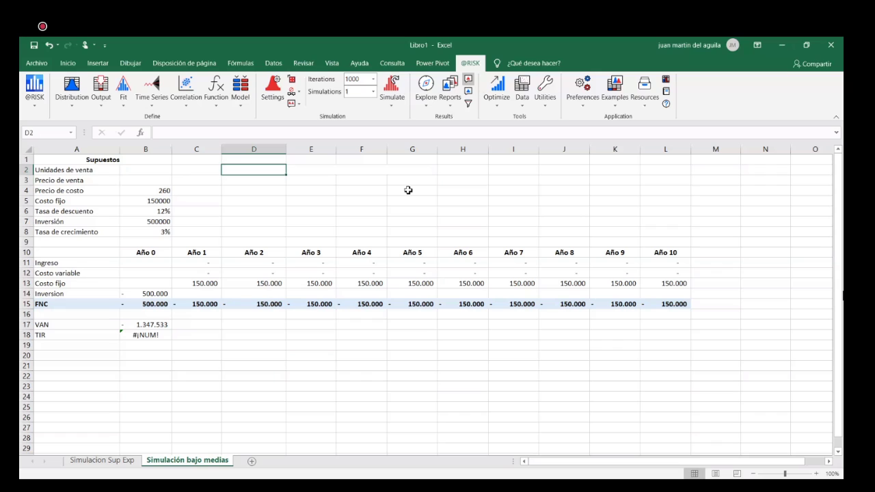
{"action": "key", "text": "Down"}
{"action": "type", "text": "Media"}
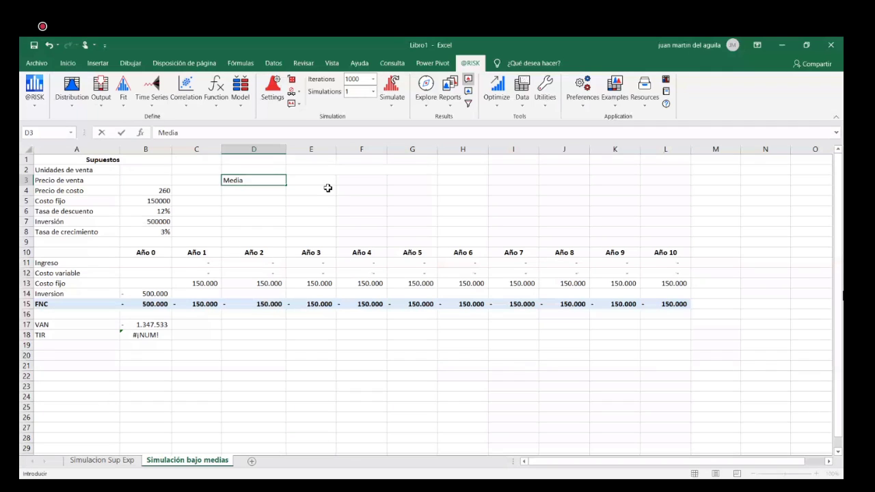
{"action": "key", "text": "Return"}
{"action": "type", "text": "va"}
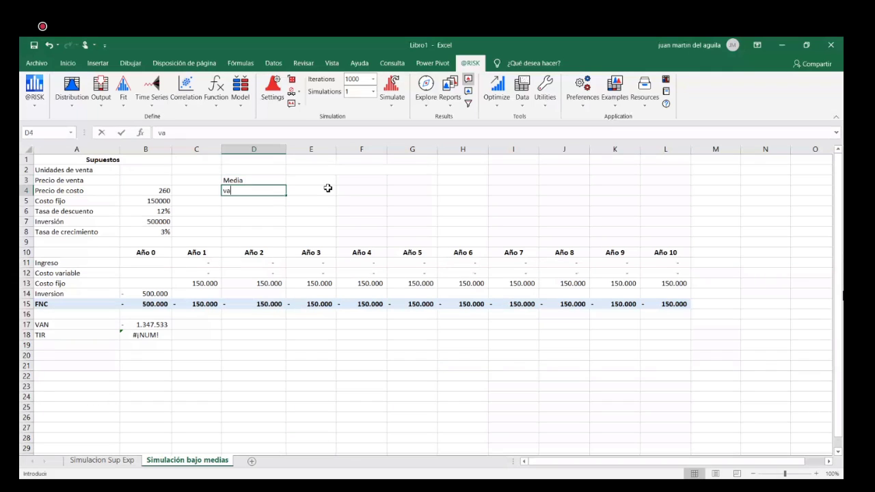
{"action": "type", "text": "rianza"}
{"action": "key", "text": "BackSpace"}
{"action": "key", "text": "BackSpace"}
{"action": "key", "text": "BackSpace"}
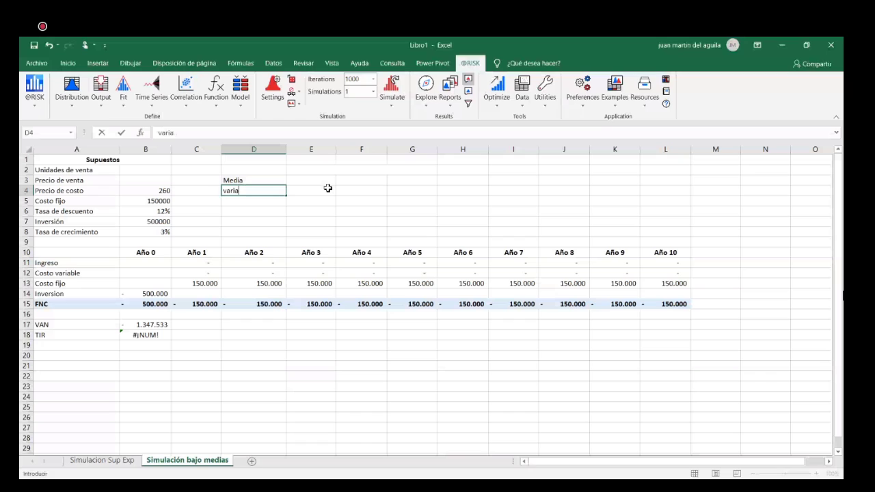
{"action": "type", "text": "nza"}
- Check the sales assumptions on Simulacion Sup Exp, and enter 3800 in E3 and 200 in E4 on Simulación bajo medias
{"action": "left_click", "coordinate": [328, 183]}
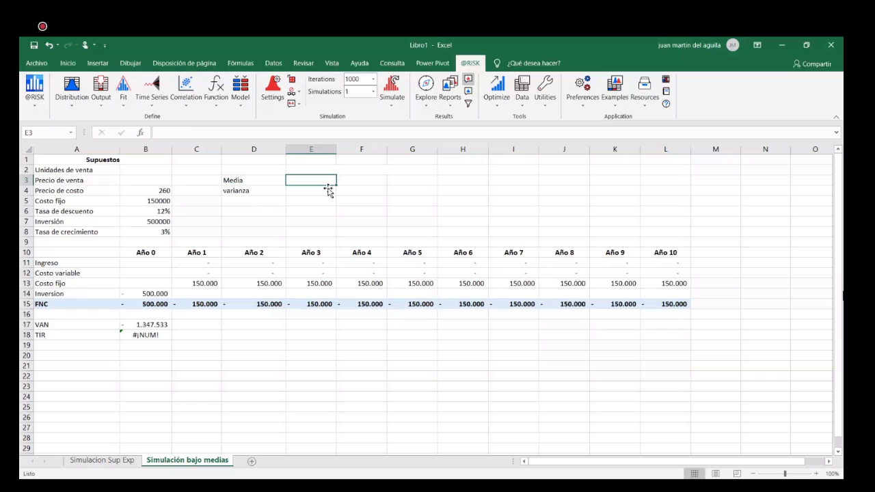
{"action": "left_click", "coordinate": [104, 462]}
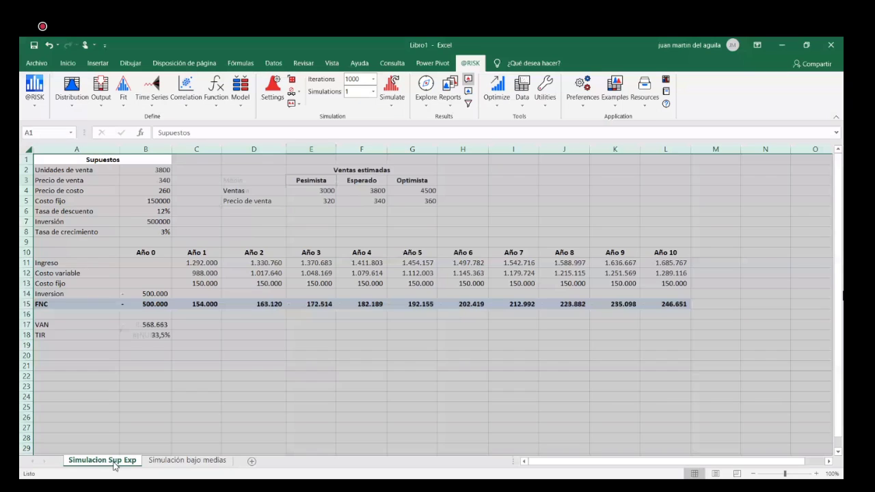
{"action": "left_click", "coordinate": [171, 463], "text": "ctrl"}
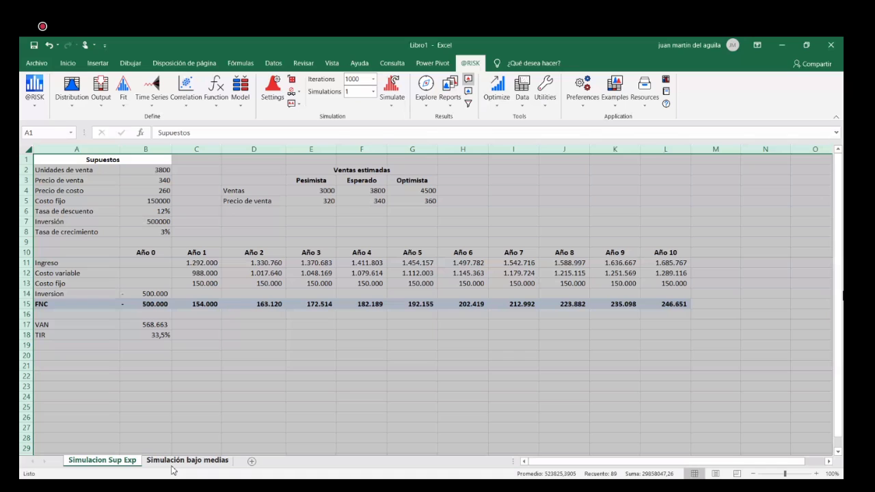
{"action": "left_click", "coordinate": [173, 468]}
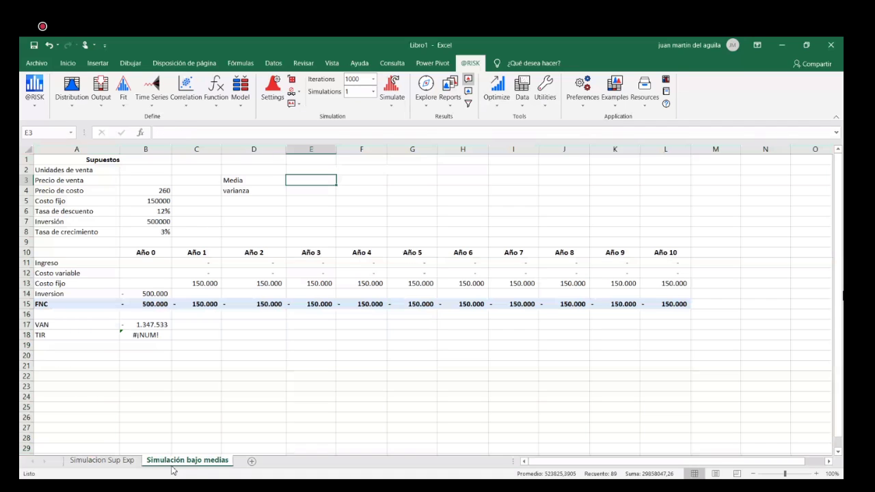
{"action": "type", "text": "3800"}
{"action": "key", "text": "Return"}
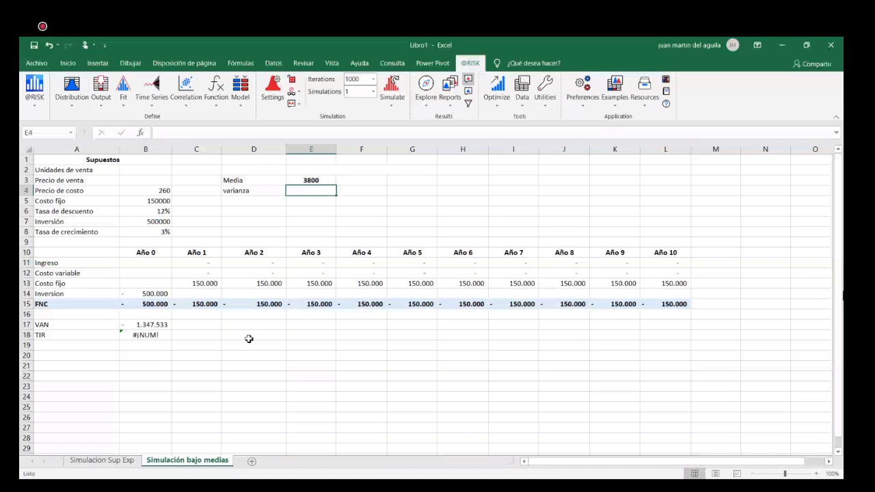
{"action": "type", "text": "200"}
{"action": "key", "text": "Return"}
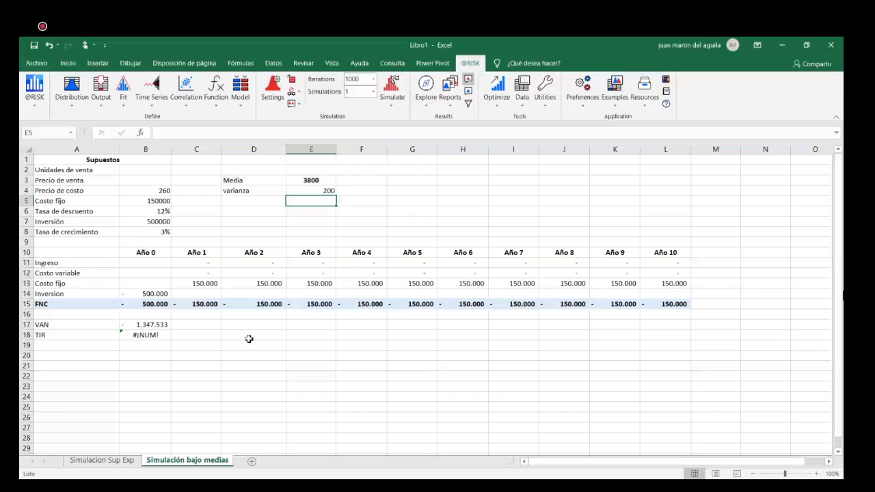
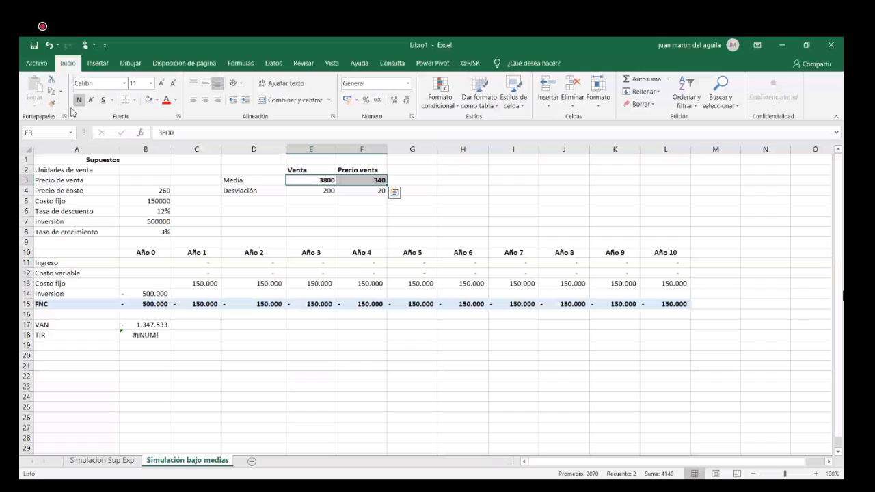
- Define the Normal distribution of Unidades de venta in B2 with mean E3 and standard deviation E4
{"action": "left_click", "coordinate": [145, 170]}
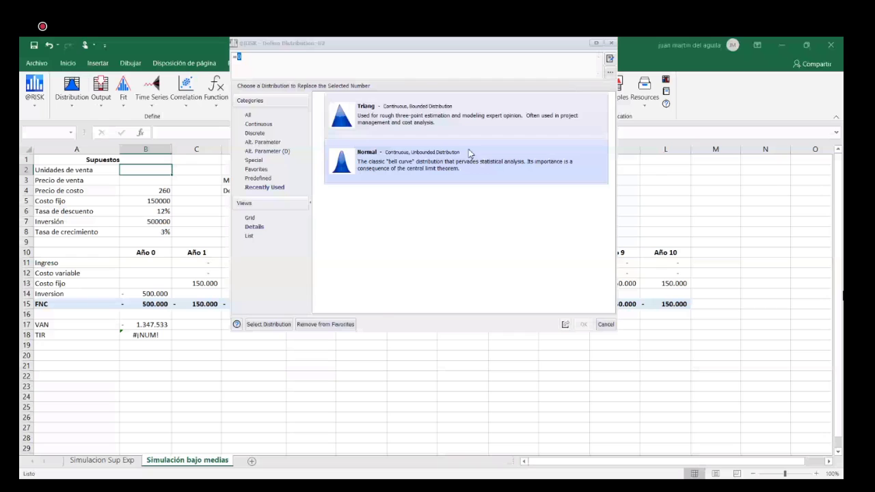
{"action": "double_click", "coordinate": [469, 153]}
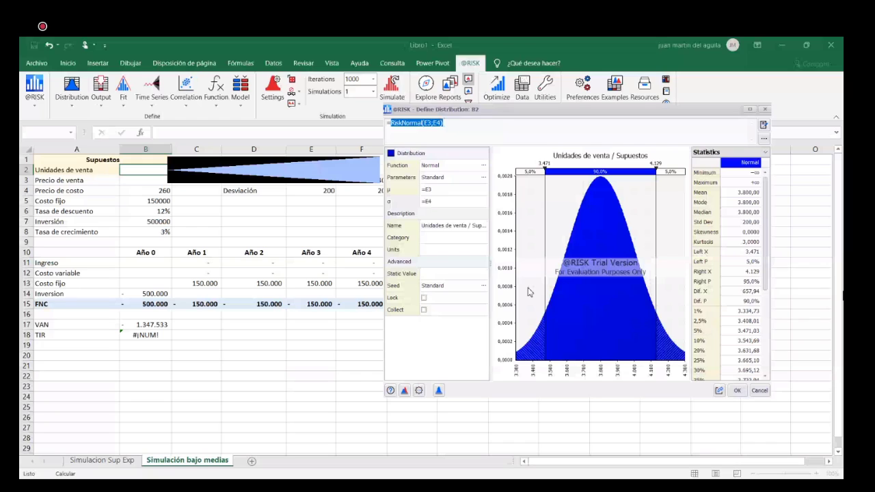
{"action": "key", "text": "Return"}
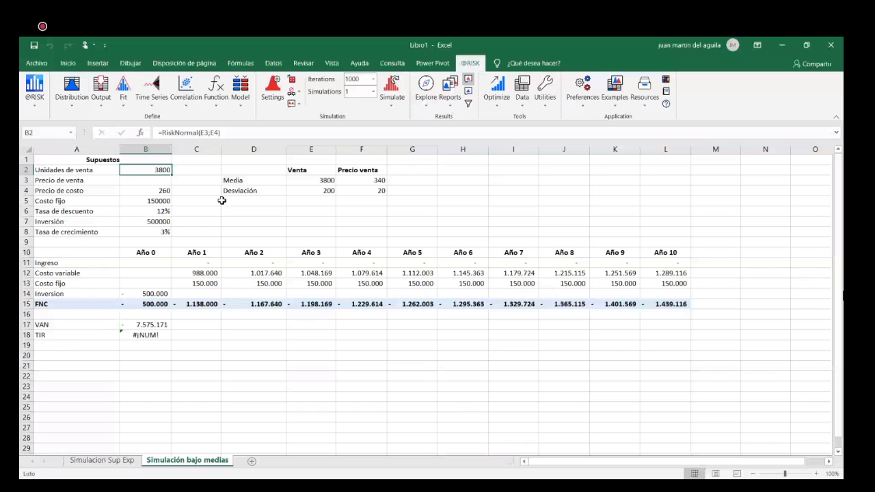
- Define a Normal distribution for Precio de venta in B3 with mean F3 and standard deviation F4
{"action": "left_click", "coordinate": [163, 180]}
{"action": "left_click", "coordinate": [72, 88]}
{"action": "left_click", "coordinate": [400, 116]}
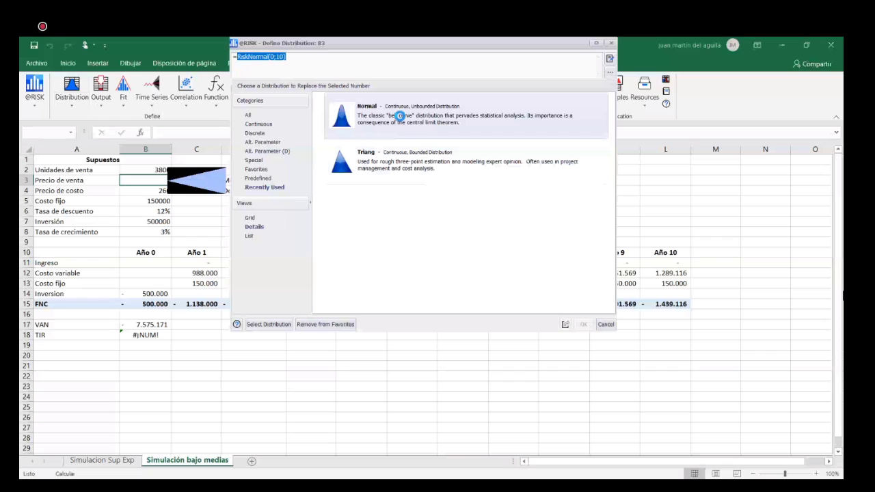
{"action": "double_click", "coordinate": [401, 116]}
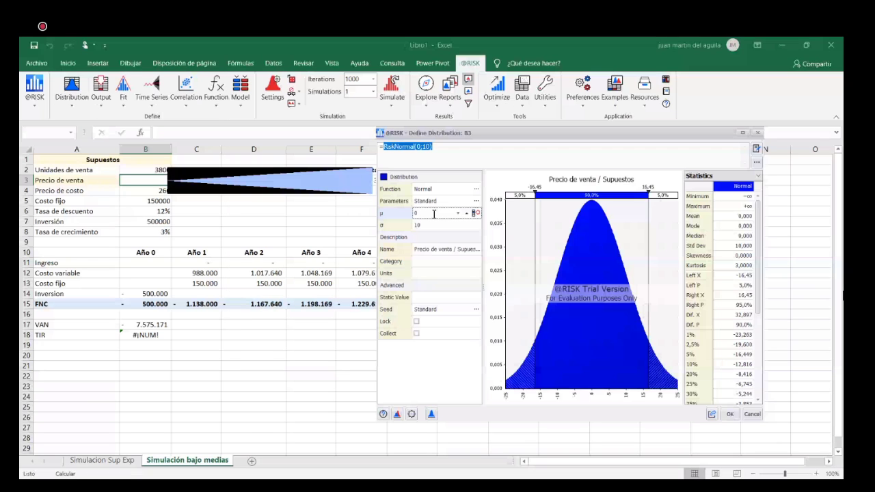
{"action": "left_click", "coordinate": [474, 214]}
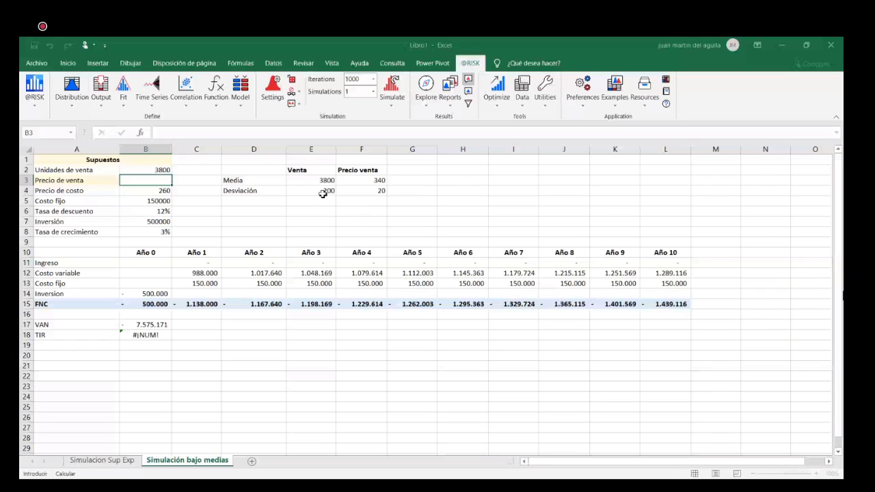
{"action": "left_click", "coordinate": [379, 179]}
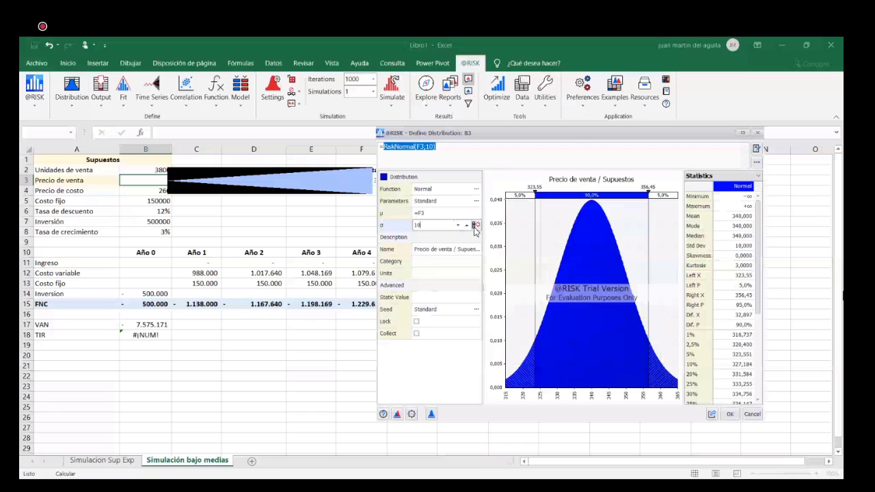
{"action": "left_click", "coordinate": [475, 226]}
{"action": "left_click", "coordinate": [380, 191]}
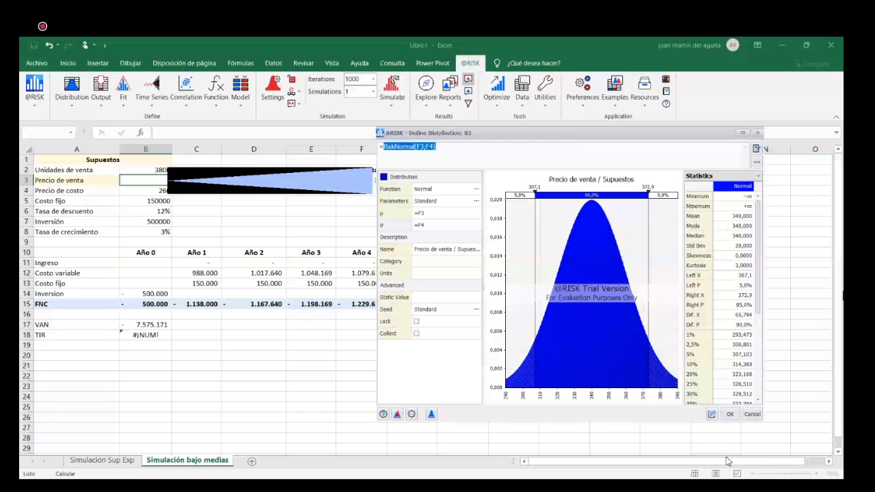
{"action": "left_click", "coordinate": [731, 414]}
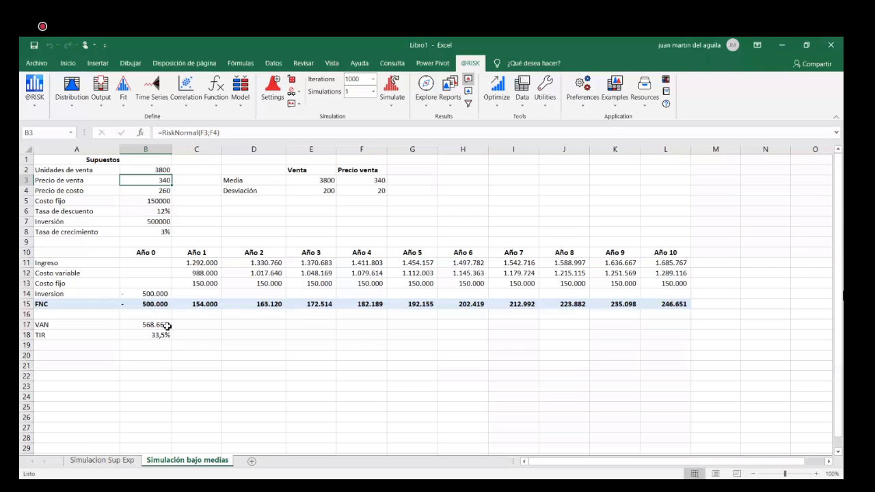
- Clear the copied VAN and TIR output formulas from B17:B18
{"action": "left_click_drag", "start_coordinate": [166, 326], "coordinate": [167, 335]}
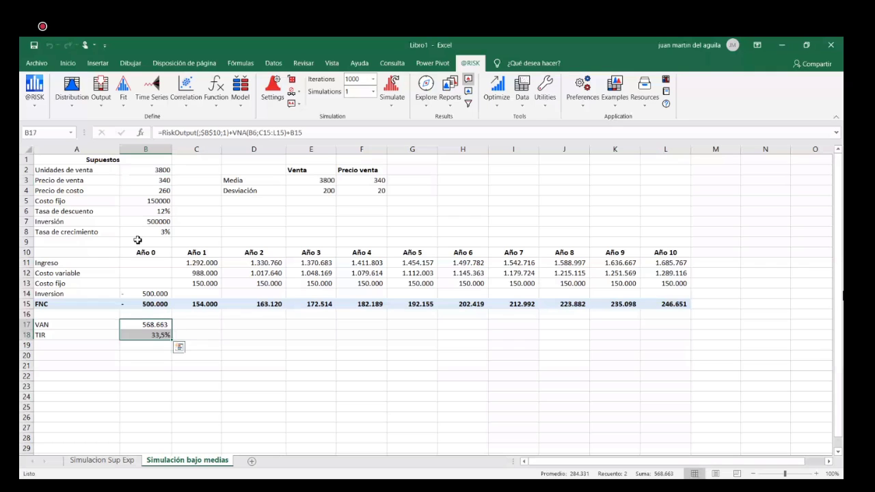
{"action": "left_click", "coordinate": [101, 89]}
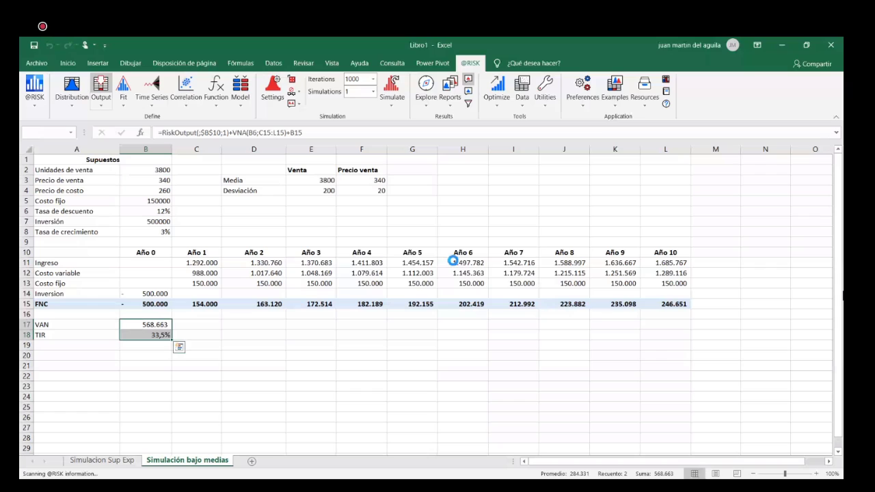
{"action": "left_click", "coordinate": [426, 271]}
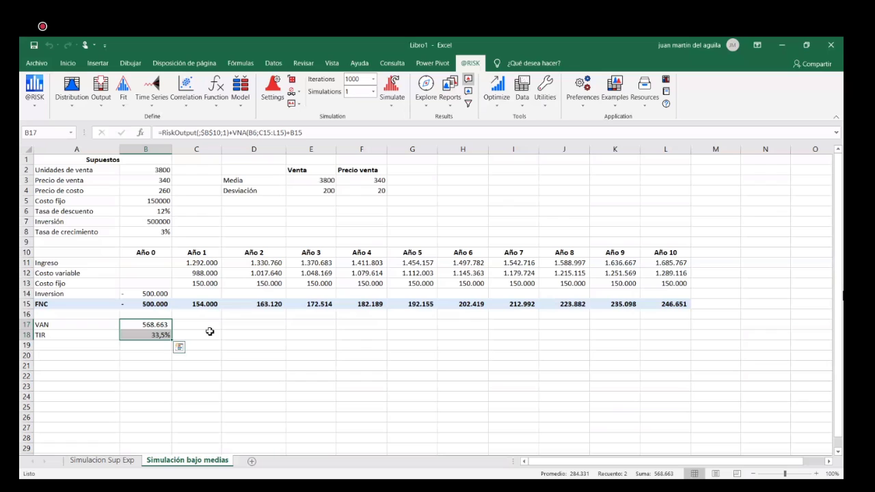
{"action": "key", "text": "Delete"}
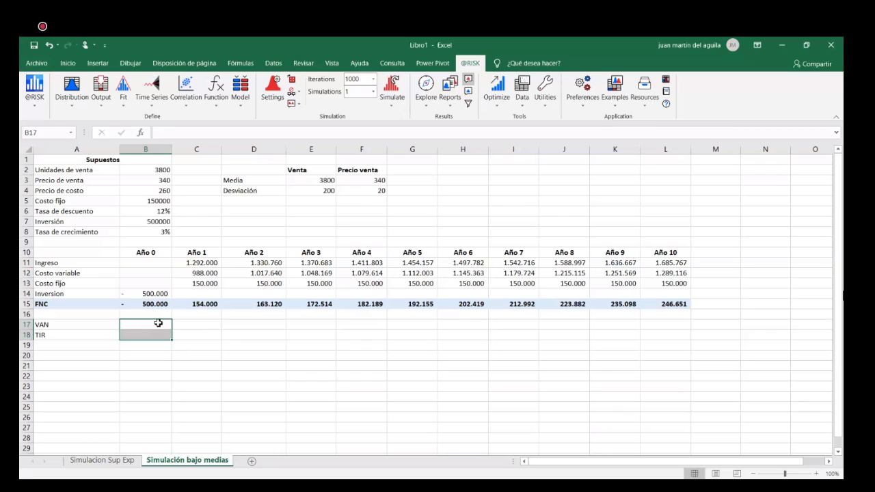
- Enter the VAN formula =VNA(B6;C15:L15)+B15 in B17
{"action": "left_click", "coordinate": [159, 325]}
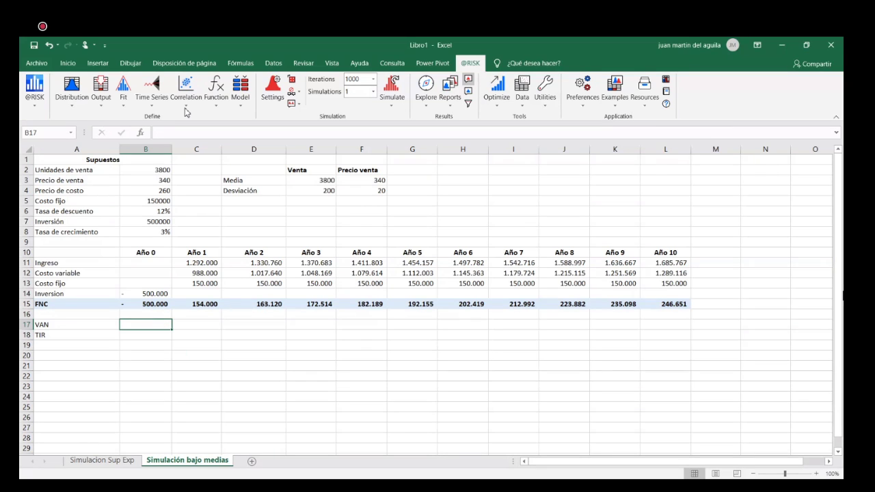
{"action": "left_click", "coordinate": [142, 134]}
{"action": "left_click", "coordinate": [682, 360]}
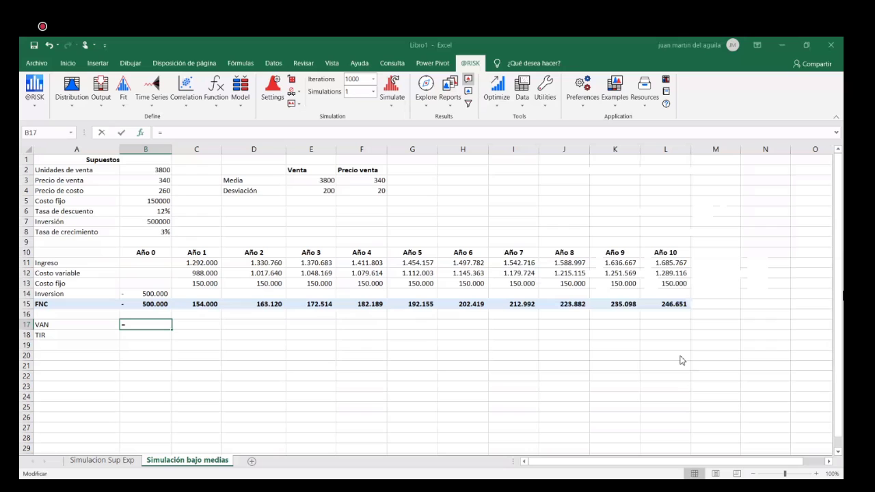
{"action": "left_click", "coordinate": [164, 212]}
{"action": "type", "text": ";"}
{"action": "left_click_drag", "start_coordinate": [197, 304], "coordinate": [687, 305]}
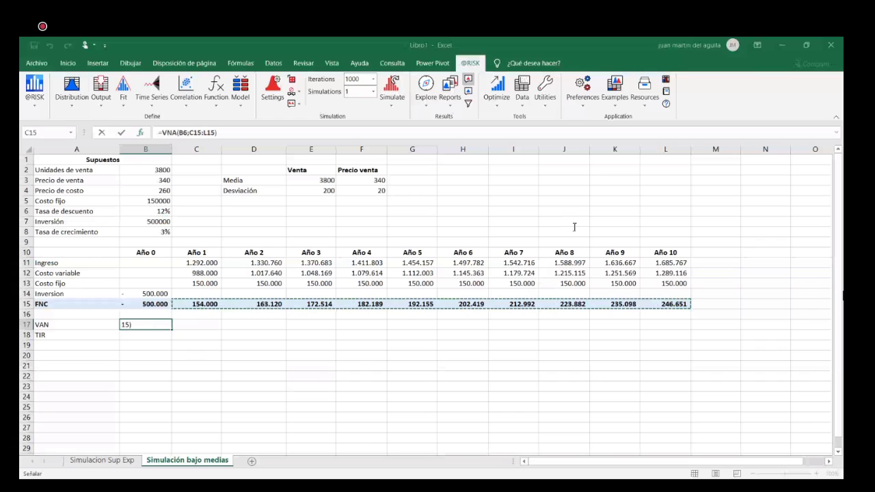
{"action": "type", "text": ")"}
{"action": "left_click", "coordinate": [242, 133]}
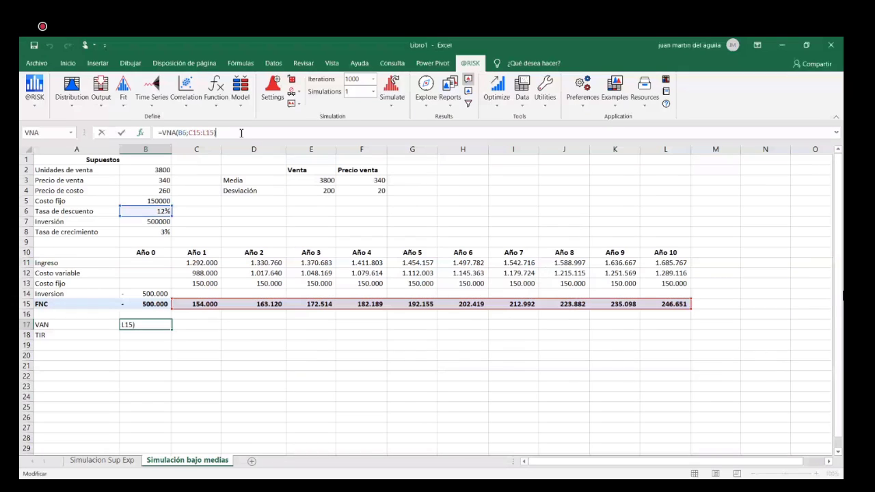
{"action": "type", "text": "+"}
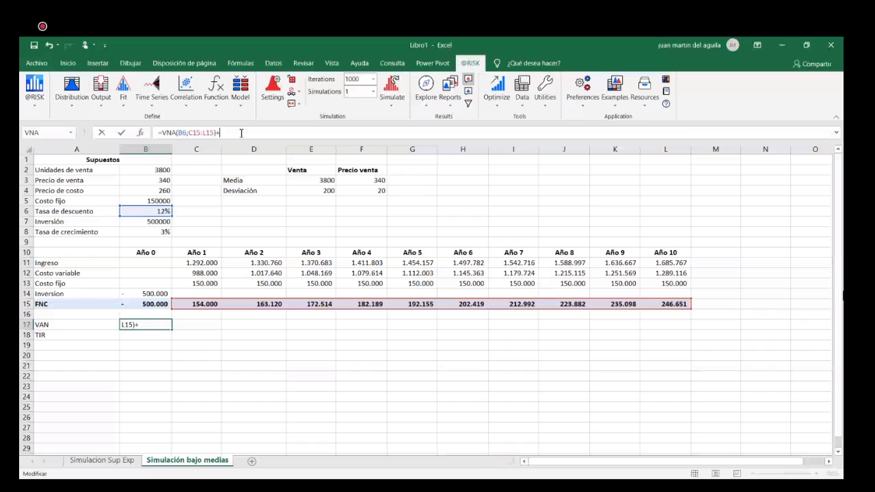
{"action": "type", "text": "B15"}
{"action": "key", "text": "Return"}
- Calculate the TIR of the net cash flows B15:L15 in B18 with the TIR function
{"action": "left_click", "coordinate": [141, 133]}
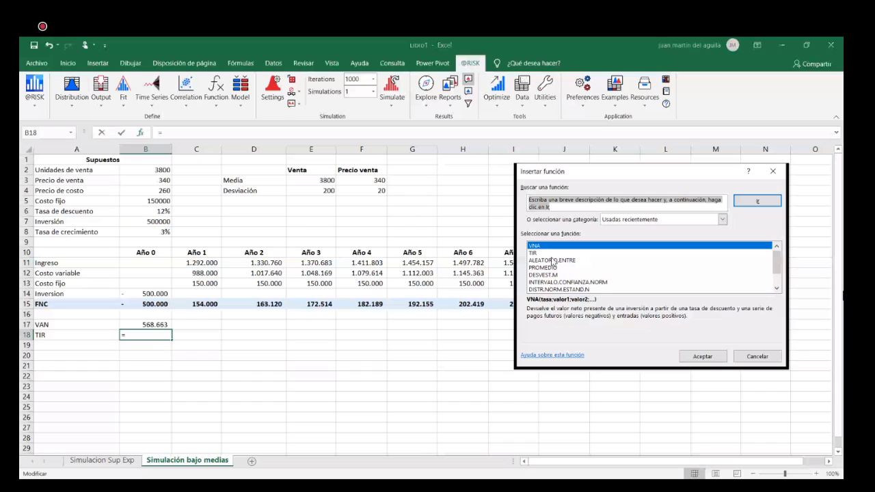
{"action": "left_click", "coordinate": [702, 355]}
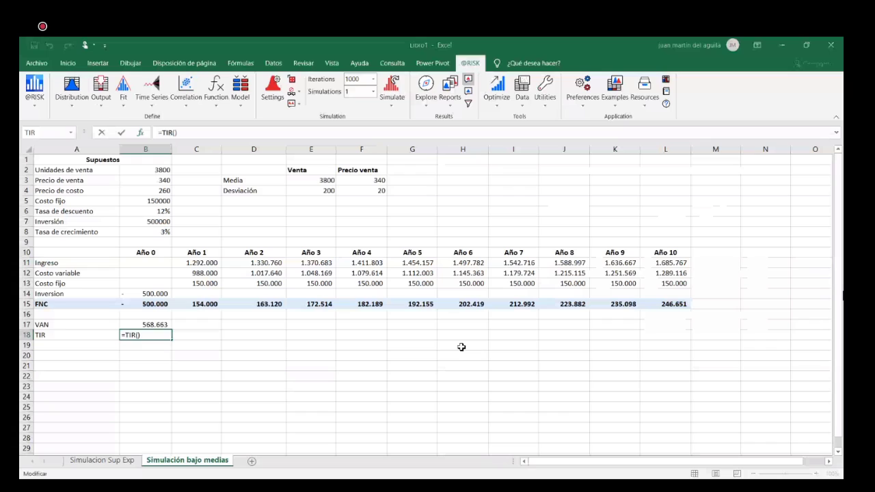
{"action": "key", "text": "Return"}
{"action": "left_click_drag", "start_coordinate": [158, 326], "coordinate": [158, 335]}
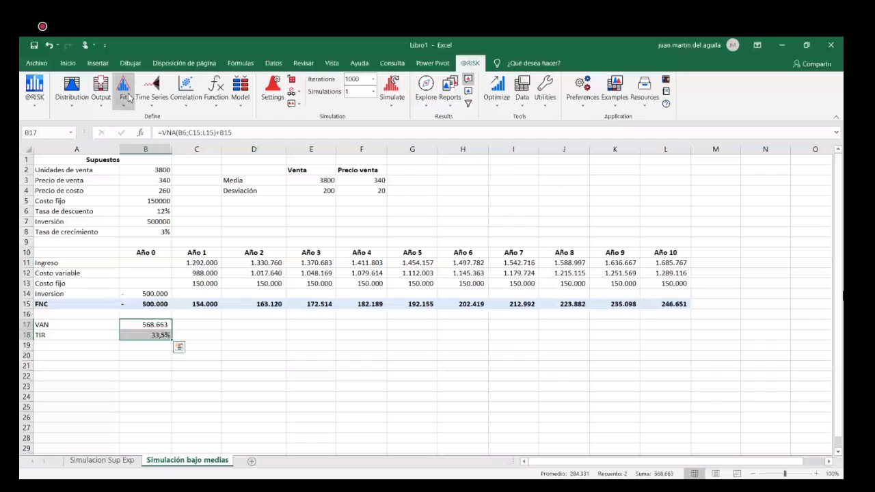
{"action": "left_click", "coordinate": [100, 87]}
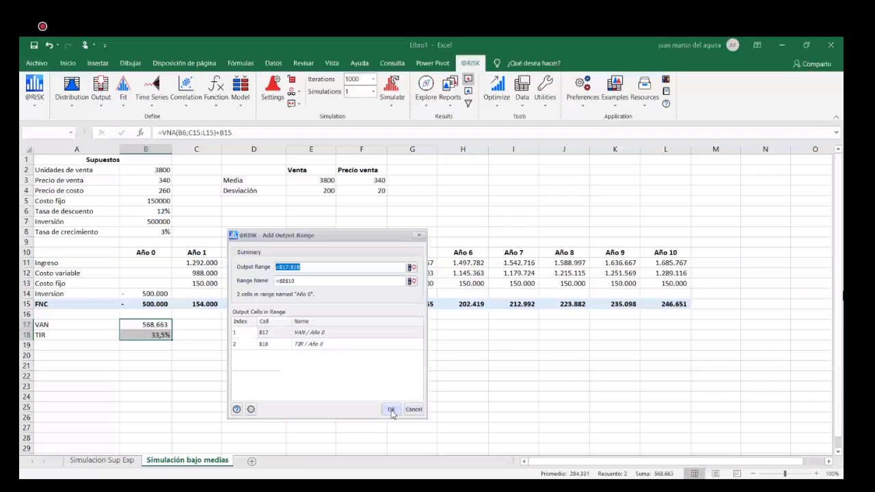
{"action": "left_click", "coordinate": [391, 410]}
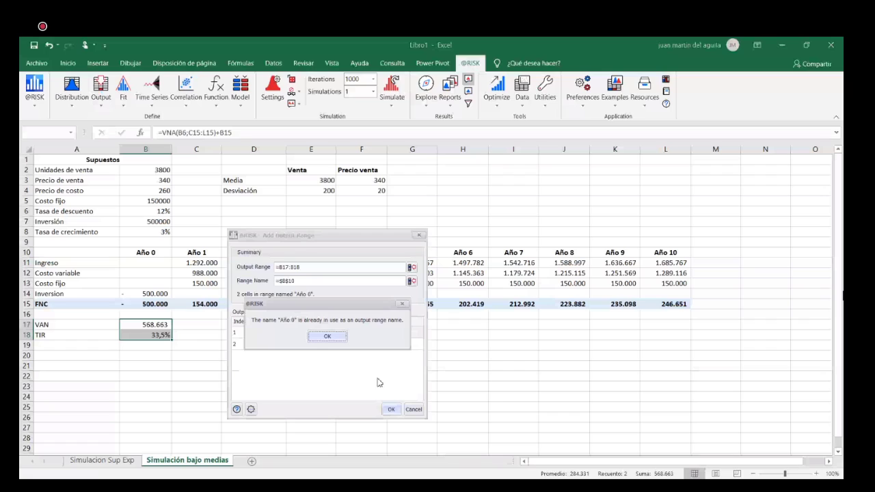
{"action": "left_click", "coordinate": [344, 338]}
{"action": "left_click", "coordinate": [392, 410]}
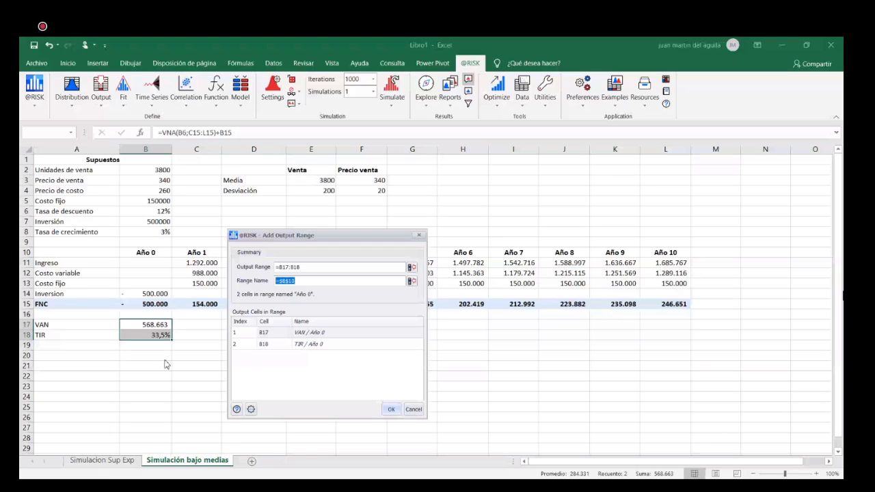
{"action": "left_click", "coordinate": [391, 410]}
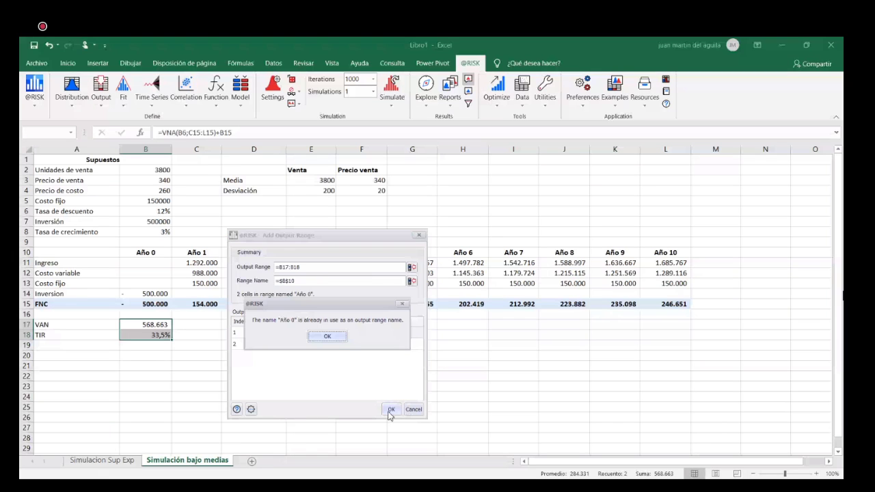
{"action": "left_click", "coordinate": [329, 337]}
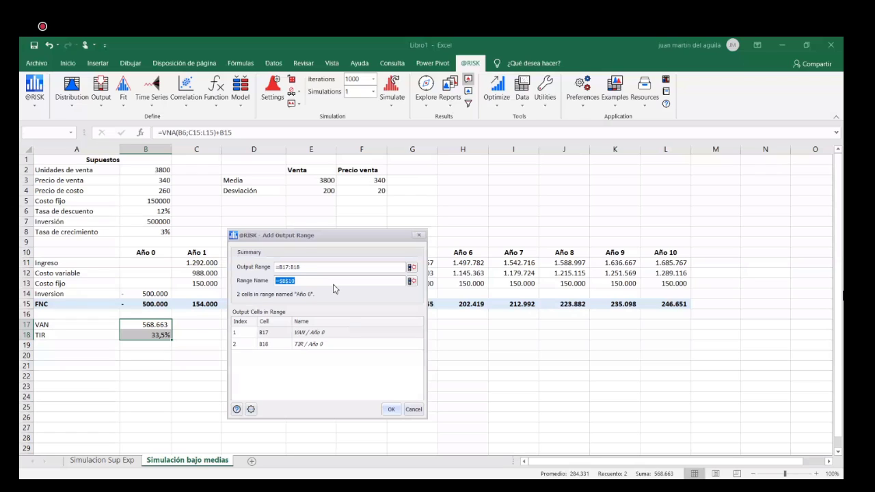
{"action": "key", "text": "BackSpace"}
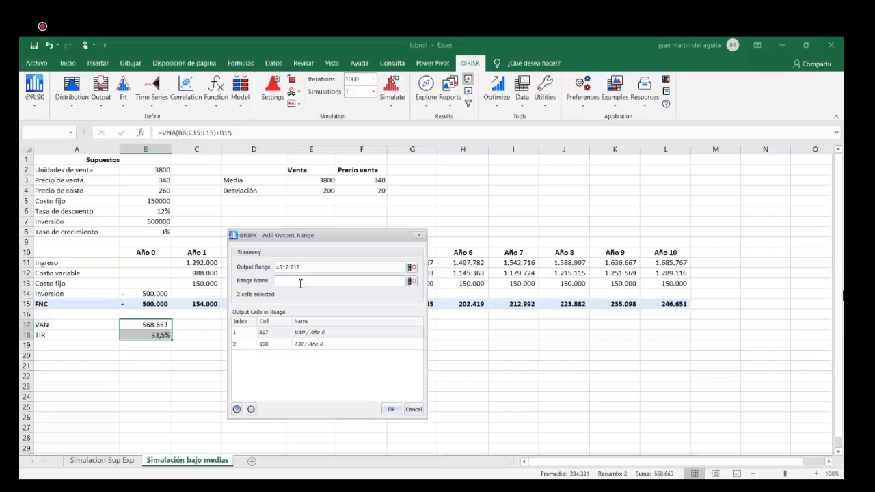
{"action": "type", "text": "evaluación"}
{"action": "left_click", "coordinate": [389, 410]}
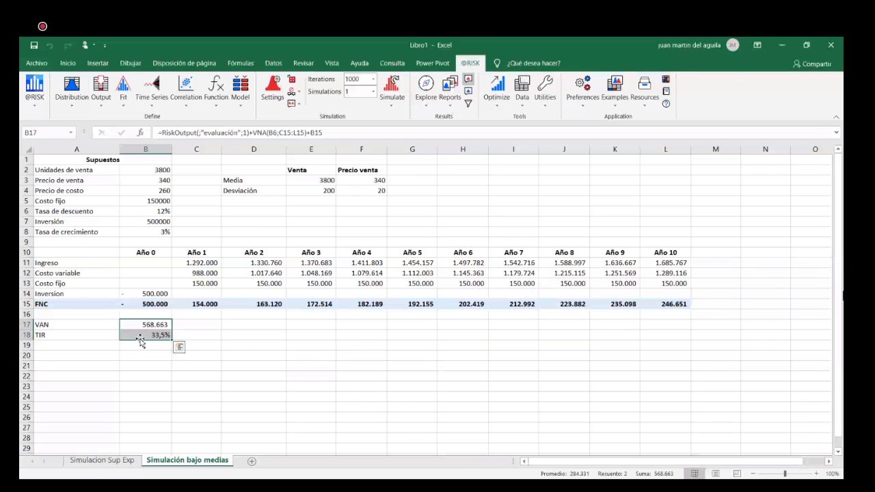
- Run the simulation with 1000 iterations and view the VAN and TIR output distributions
{"action": "left_click", "coordinate": [390, 87]}
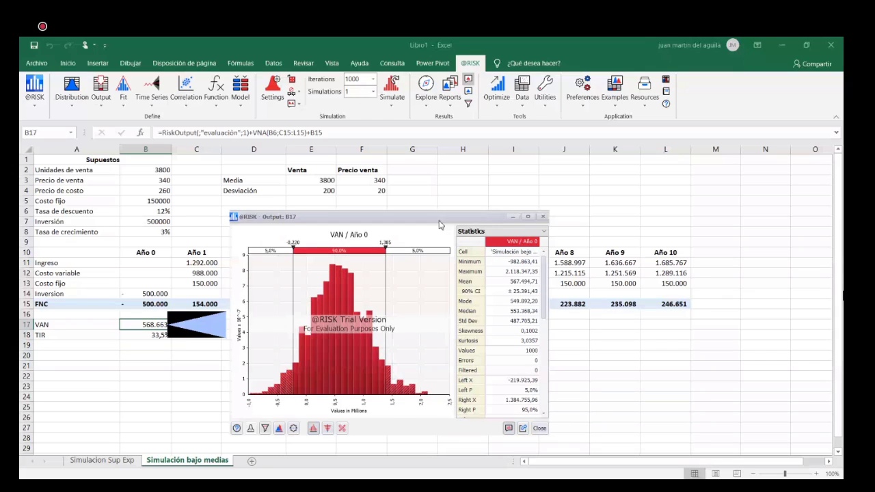
{"action": "left_click_drag", "start_coordinate": [440, 224], "coordinate": [525, 186]}
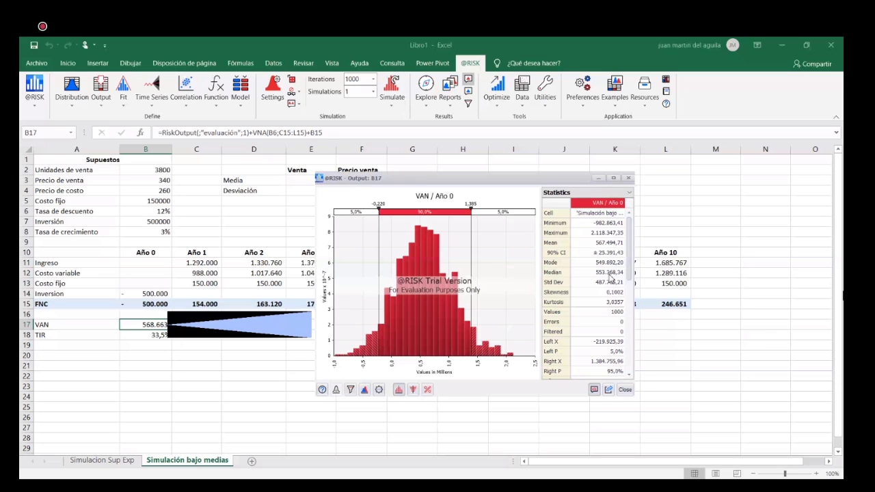
{"action": "left_click", "coordinate": [156, 336]}
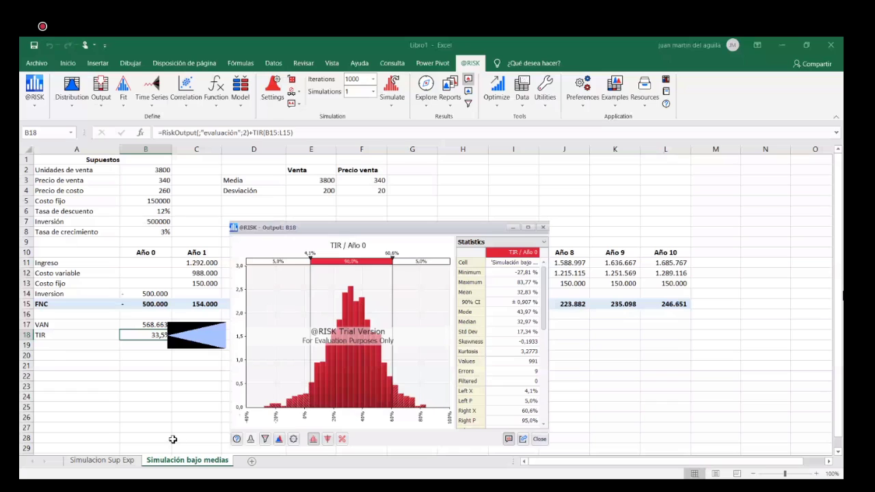
- Check the Simulacion Sup Exp sheet, then rerun the simulation on Simulación bajo medias and view the VAN distribution of B17
{"action": "left_click", "coordinate": [129, 462]}
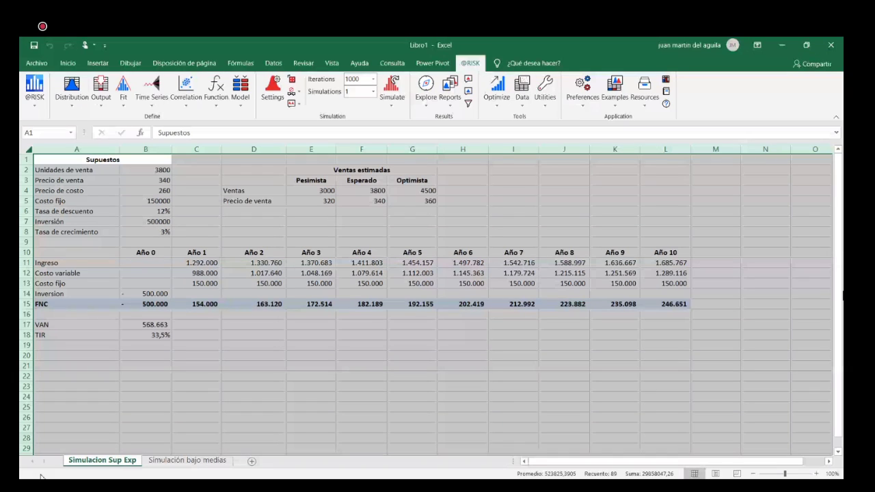
{"action": "left_click", "coordinate": [173, 463]}
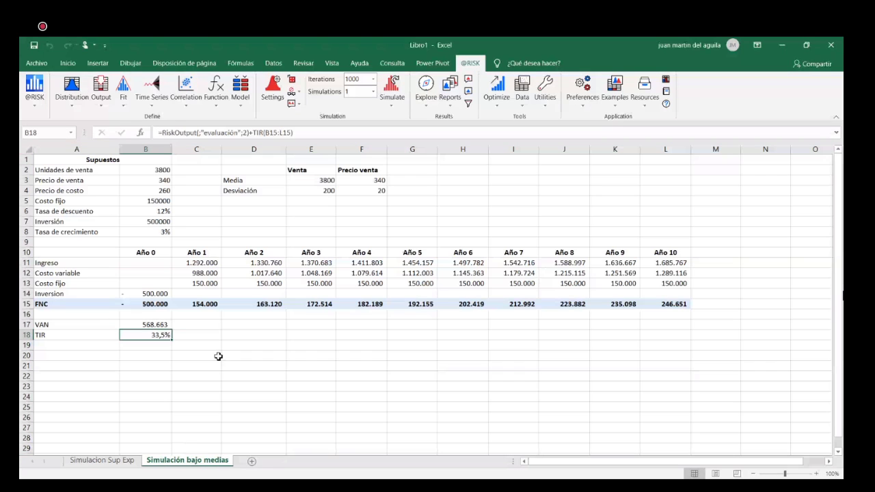
{"action": "left_click", "coordinate": [164, 327]}
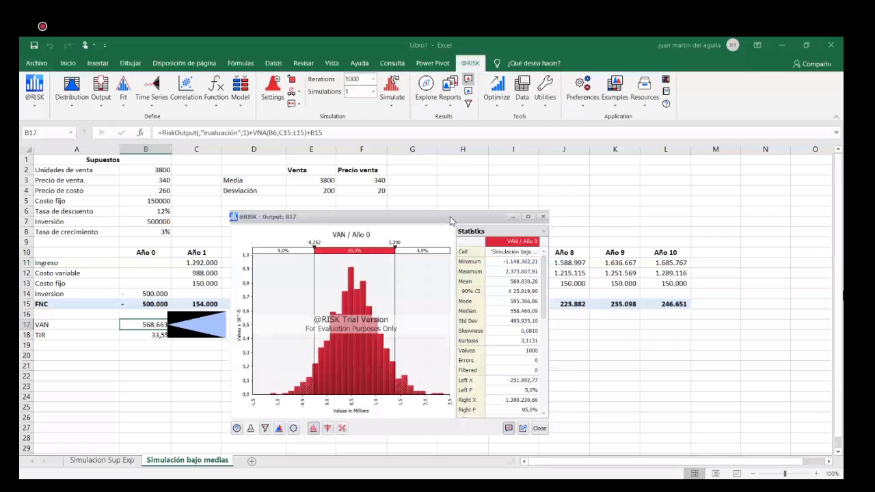
{"action": "left_click_drag", "start_coordinate": [450, 220], "coordinate": [592, 191]}
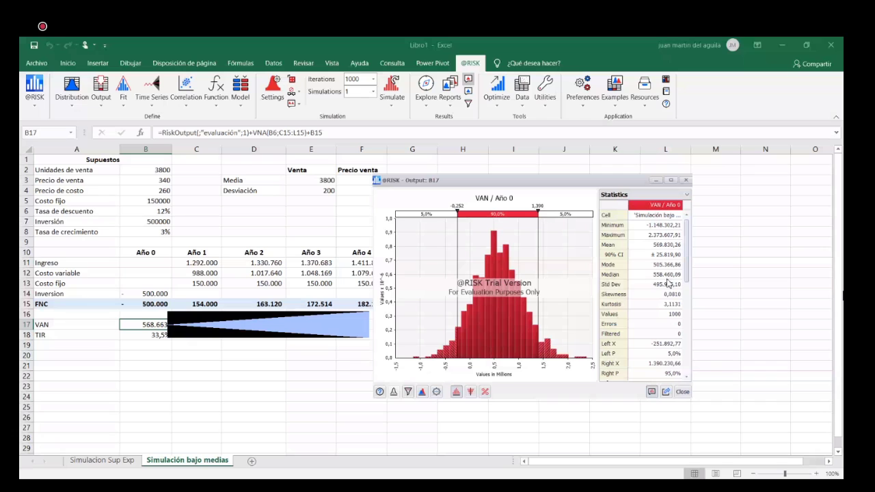
- Examine the TIR output distribution and statistics of B18, and close the results window
{"action": "left_click", "coordinate": [144, 333]}
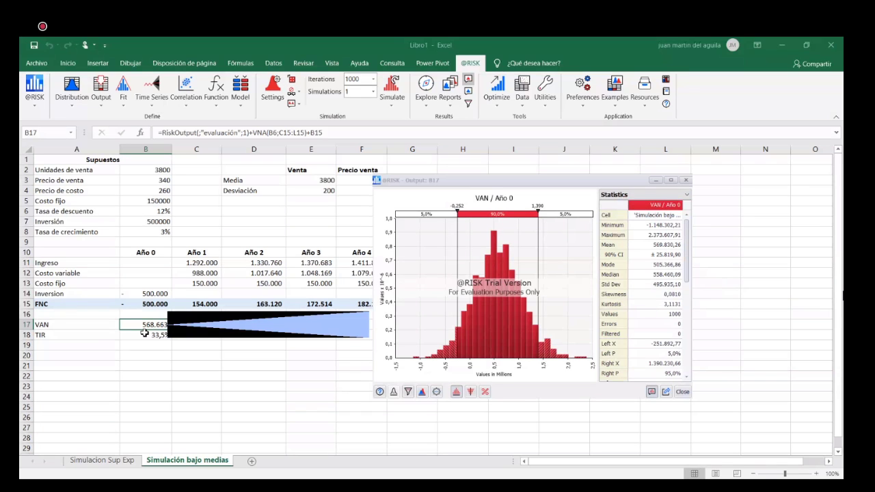
{"action": "left_click", "coordinate": [144, 334]}
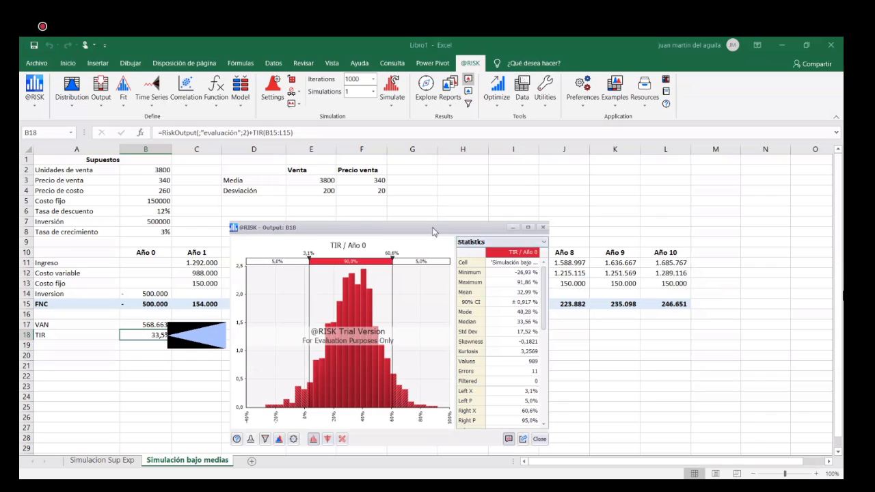
{"action": "left_click_drag", "start_coordinate": [432, 232], "coordinate": [531, 189]}
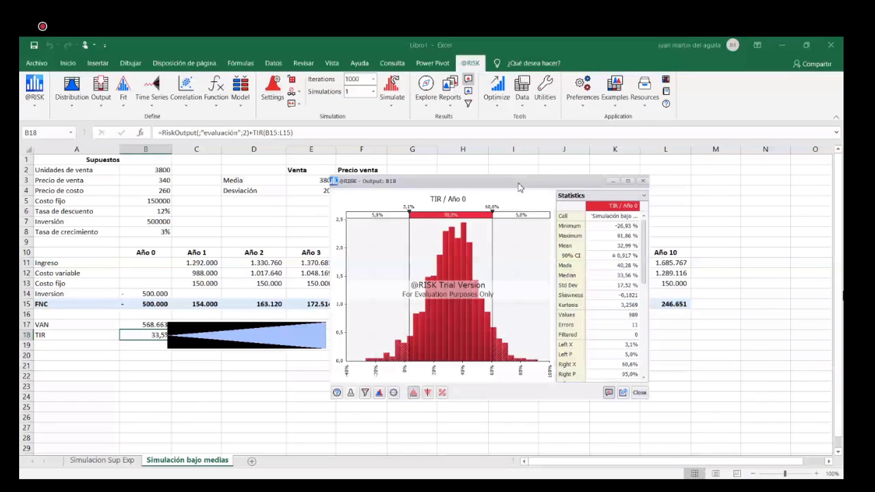
{"action": "left_click_drag", "start_coordinate": [519, 187], "coordinate": [471, 193]}
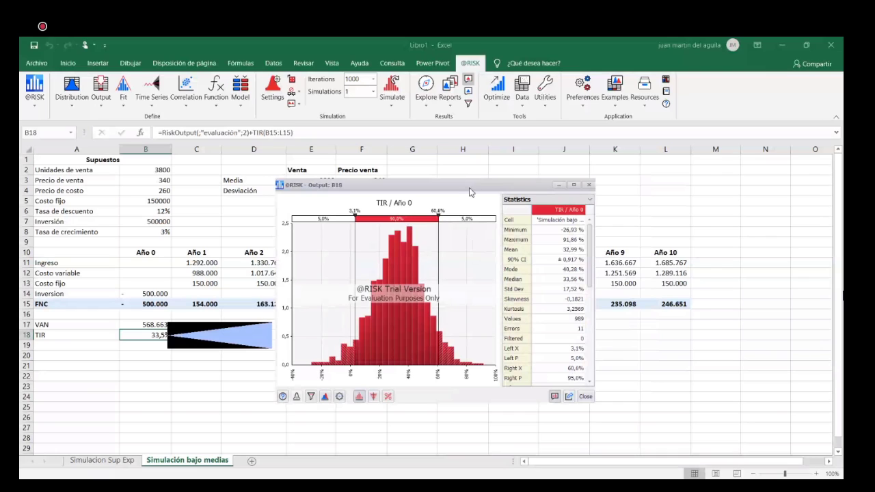
{"action": "left_click_drag", "start_coordinate": [471, 192], "coordinate": [485, 182]}
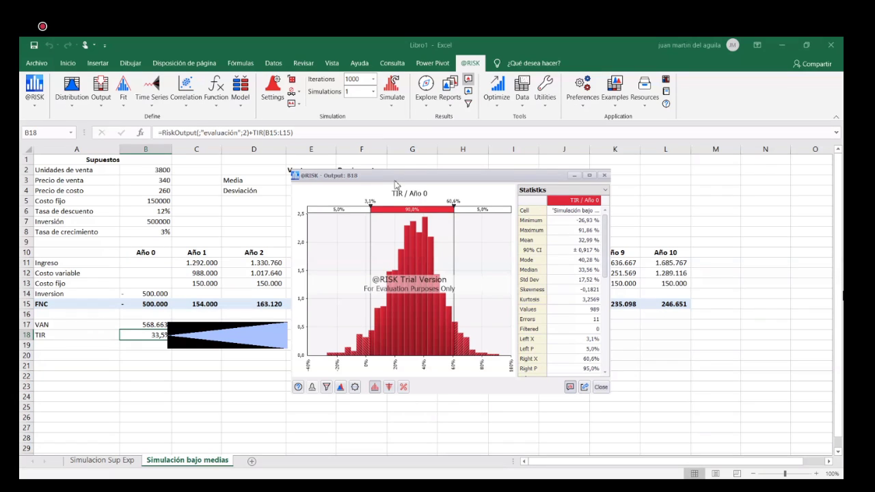
{"action": "left_click_drag", "start_coordinate": [395, 184], "coordinate": [384, 183]}
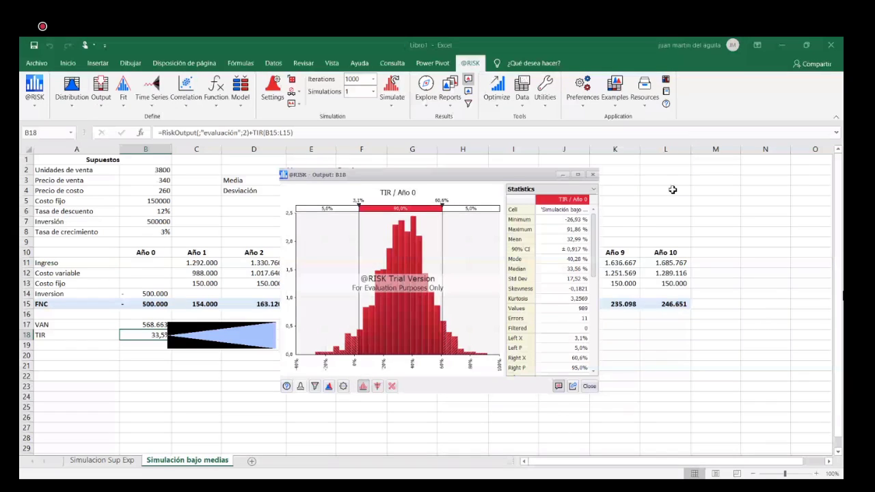
{"action": "left_click", "coordinate": [593, 176]}
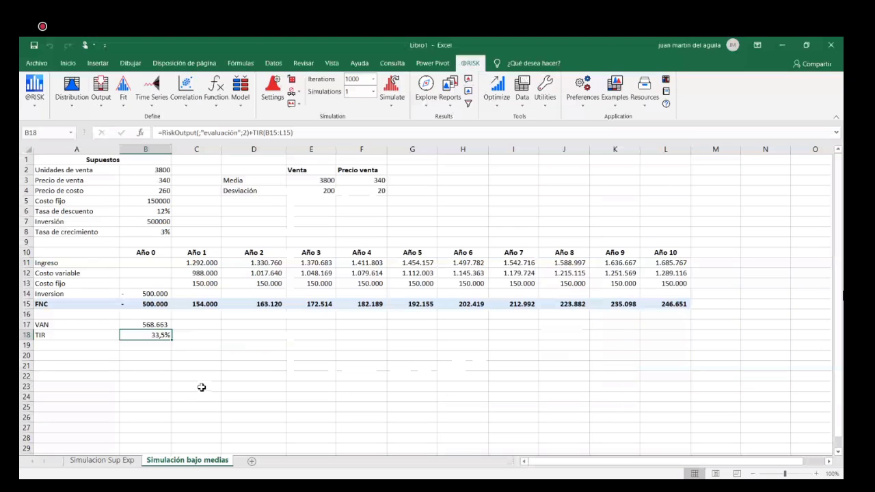